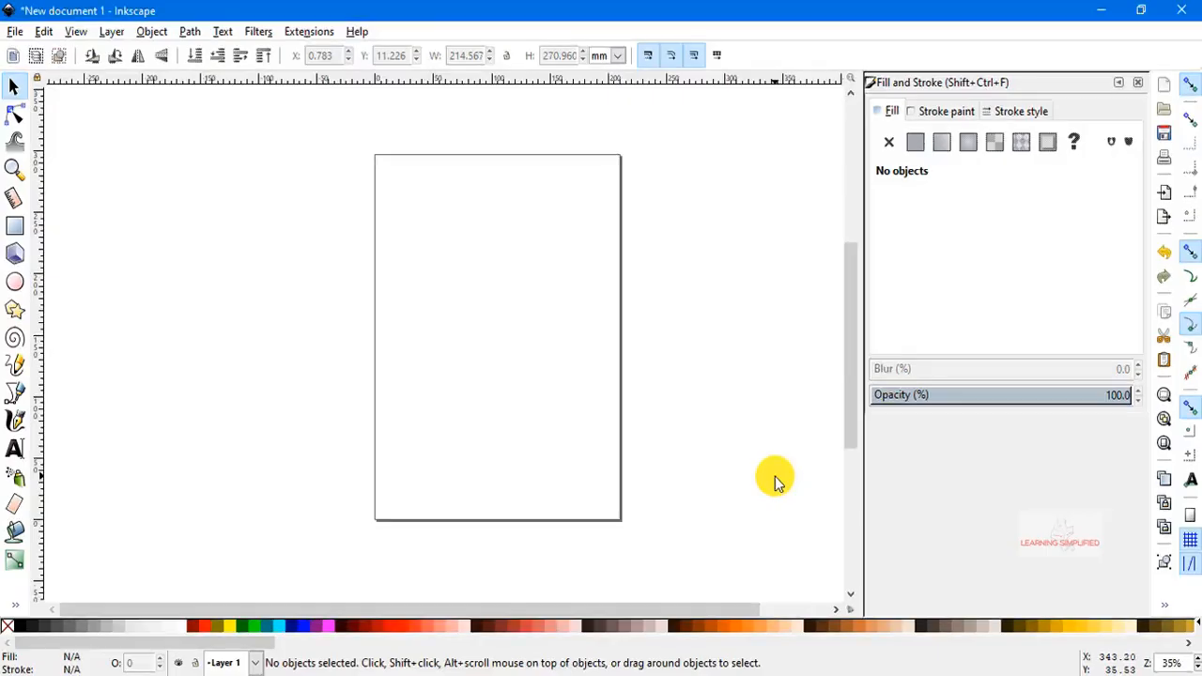
Draw a rectangle about 201 mm wide and 124 mm high on the upper half of the page, and close the Fill and Stroke dialog.
key(r)
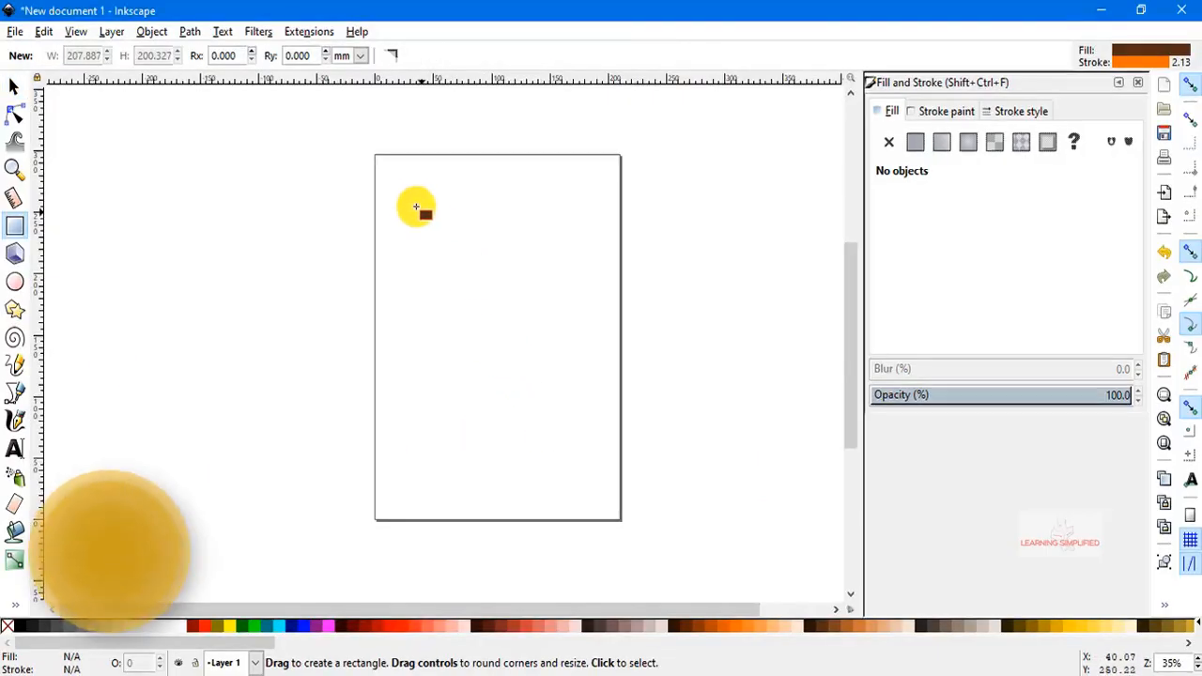
mouse_move(383, 186)
mouse_down()
mouse_move(599, 342)
mouse_move(611, 375)
mouse_move(616, 335)
mouse_up()
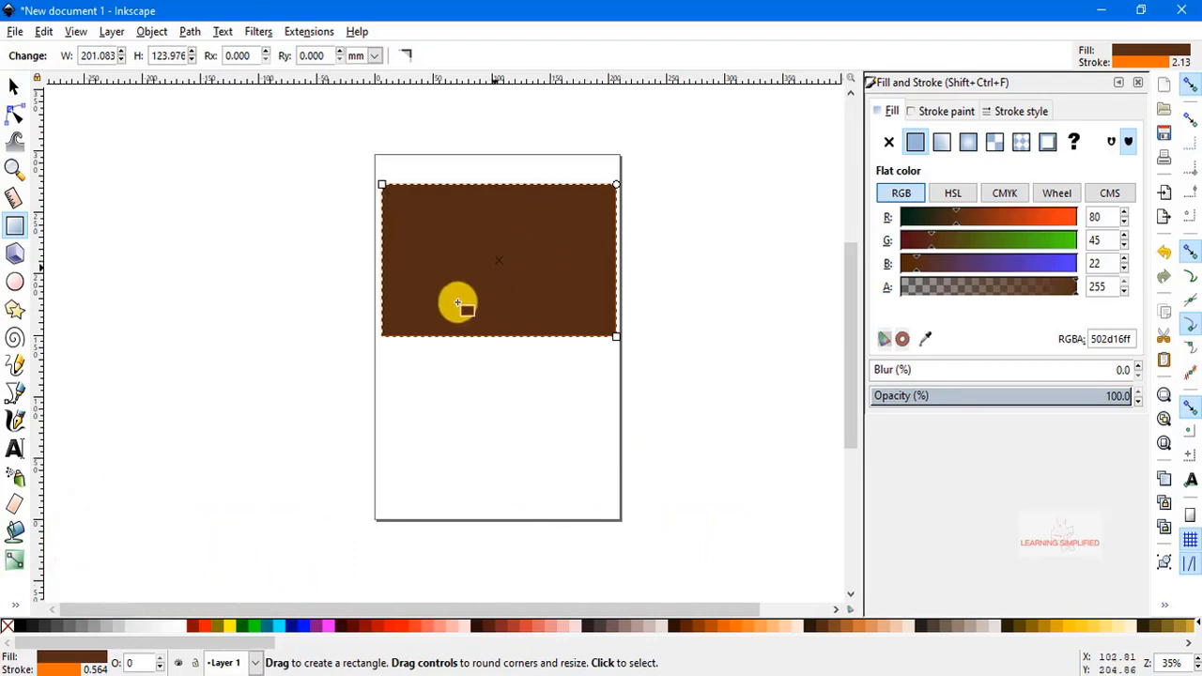
click(14, 89)
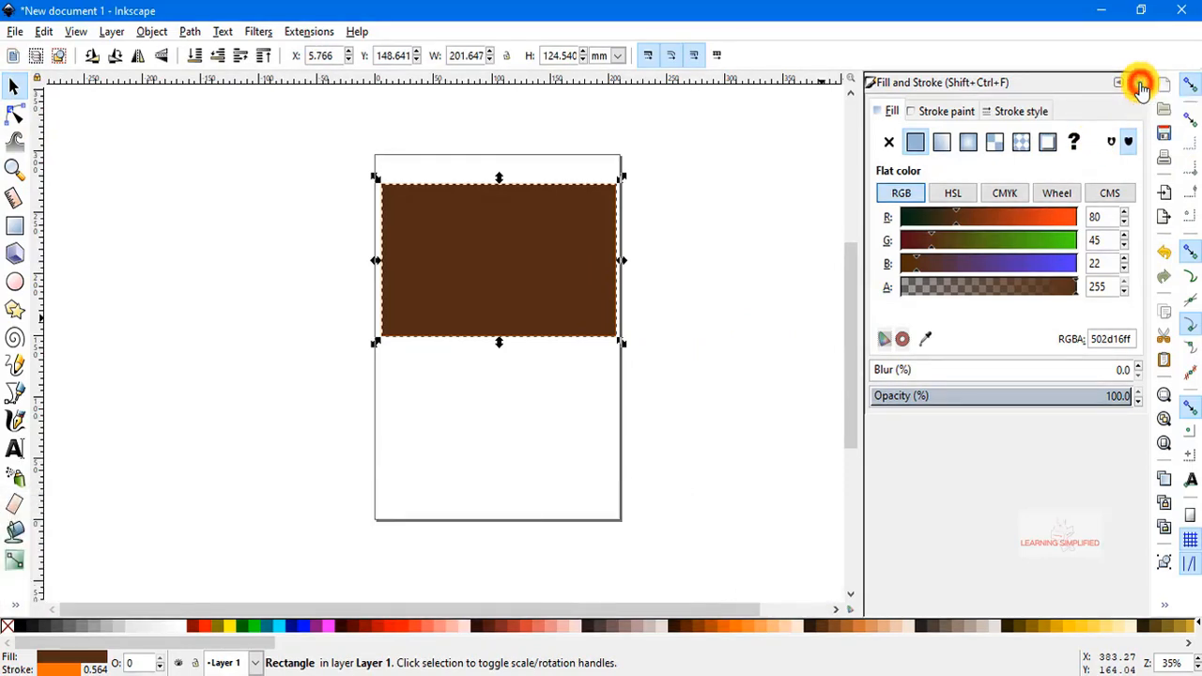
click(1140, 83)
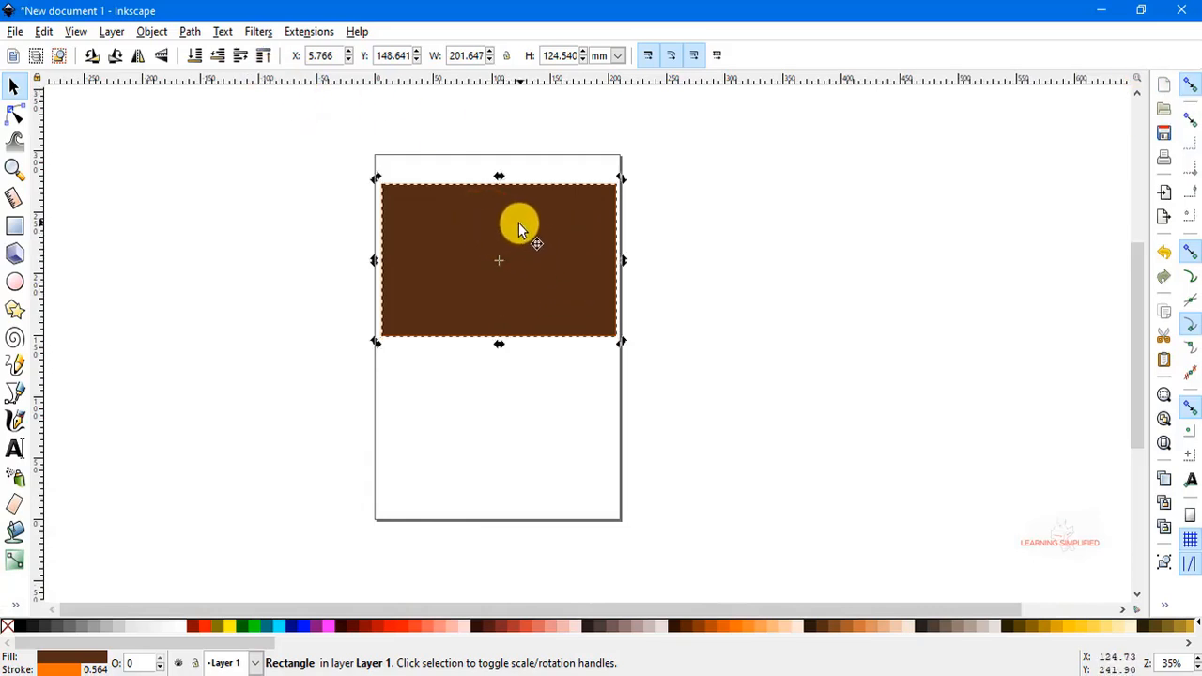
Open the Fill and Stroke settings for the rectangle and close them again.
right_click(441, 235)
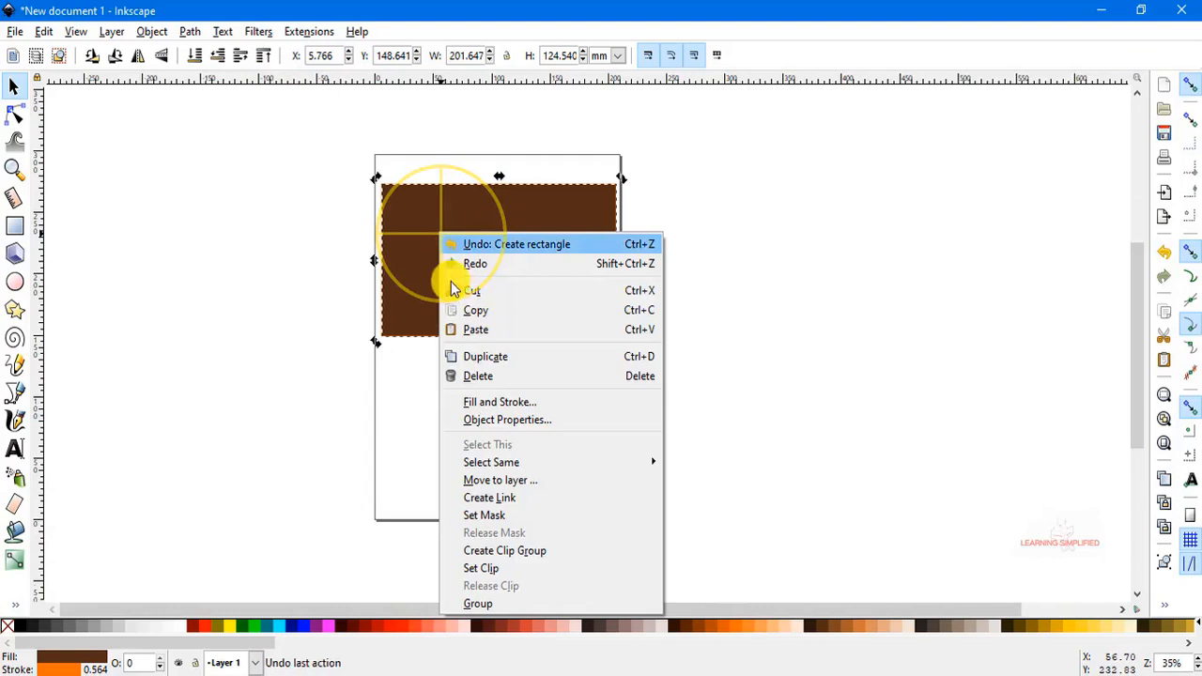
click(422, 215)
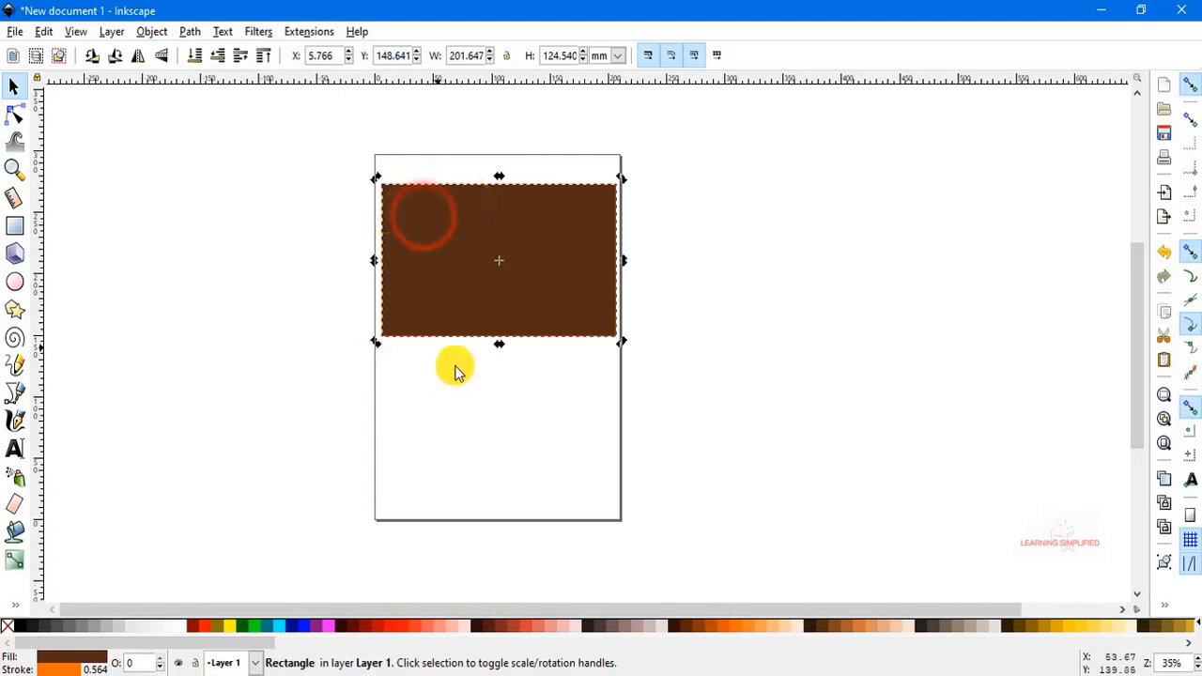
right_click(428, 216)
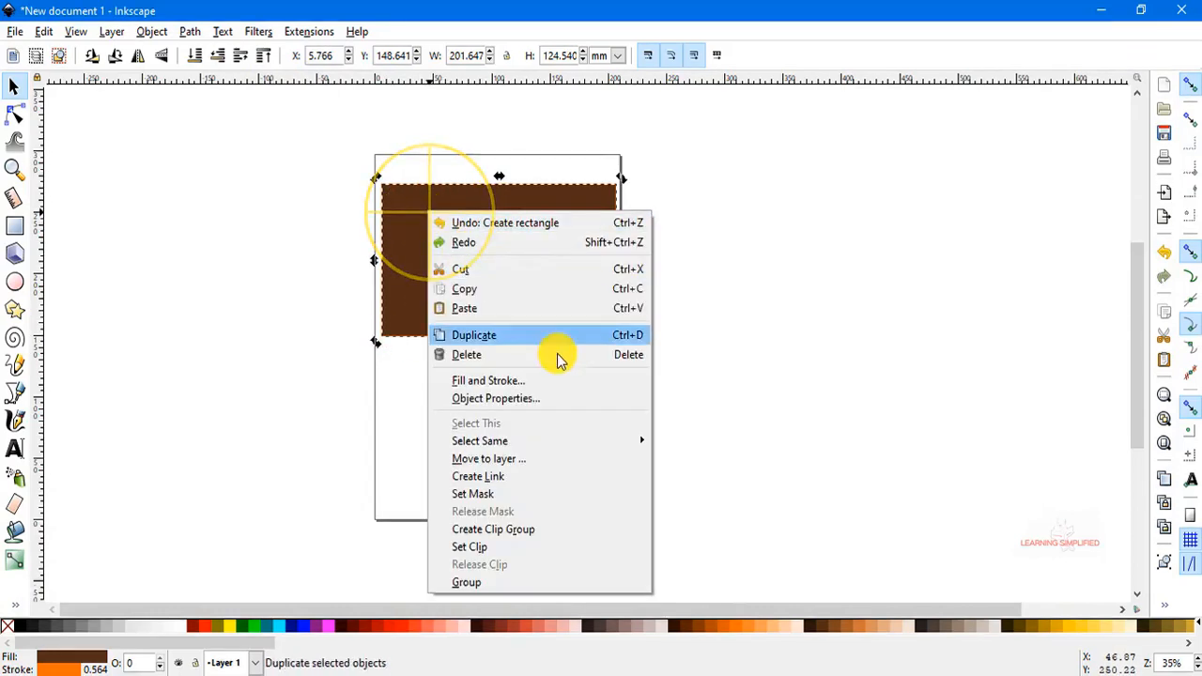
click(495, 386)
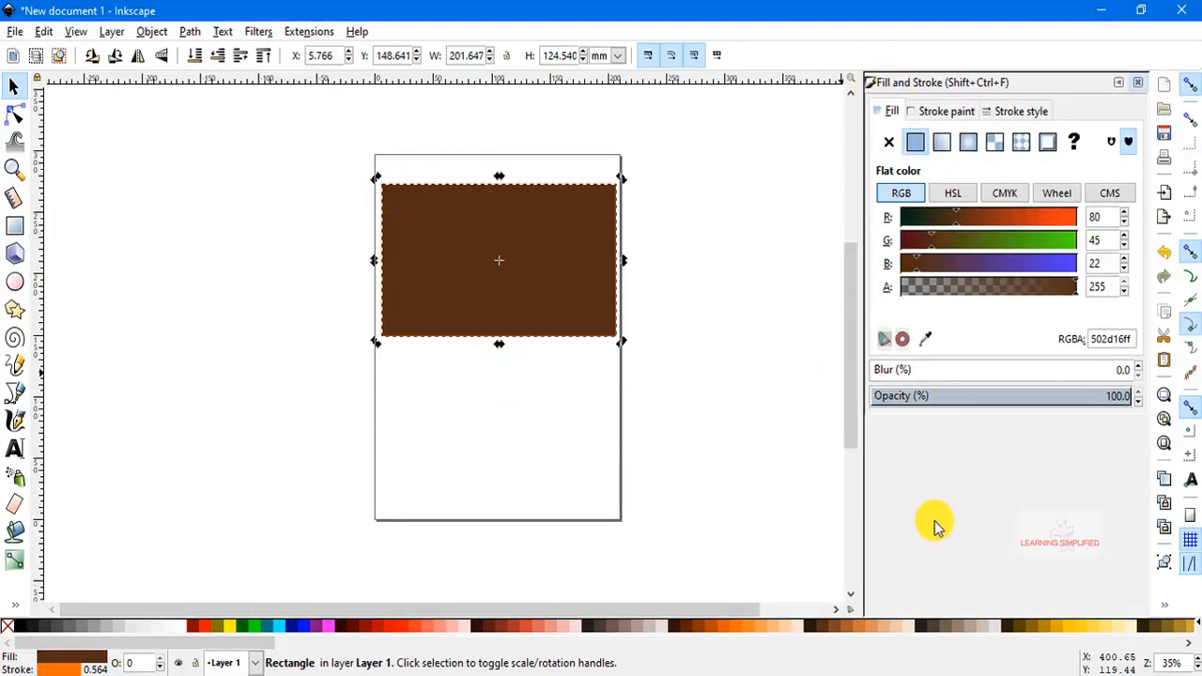
click(1139, 86)
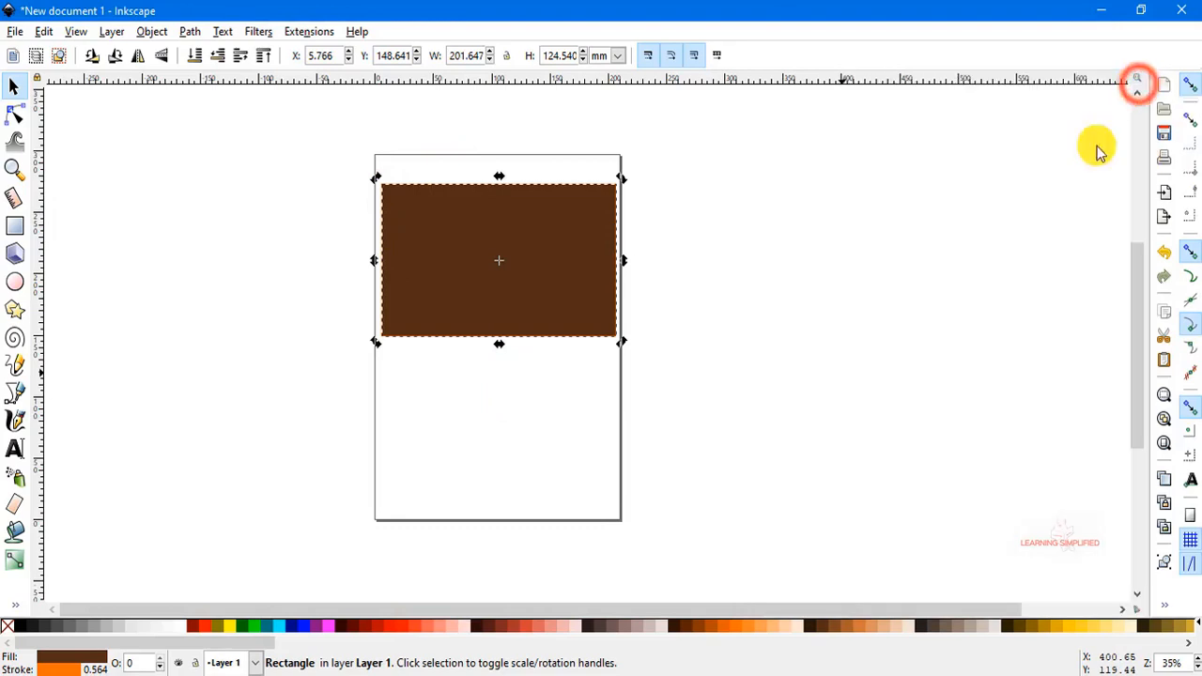
Reopen the rectangle's Fill and Stroke settings and nudge the rectangle slightly toward the page's upper-left corner.
click(446, 225)
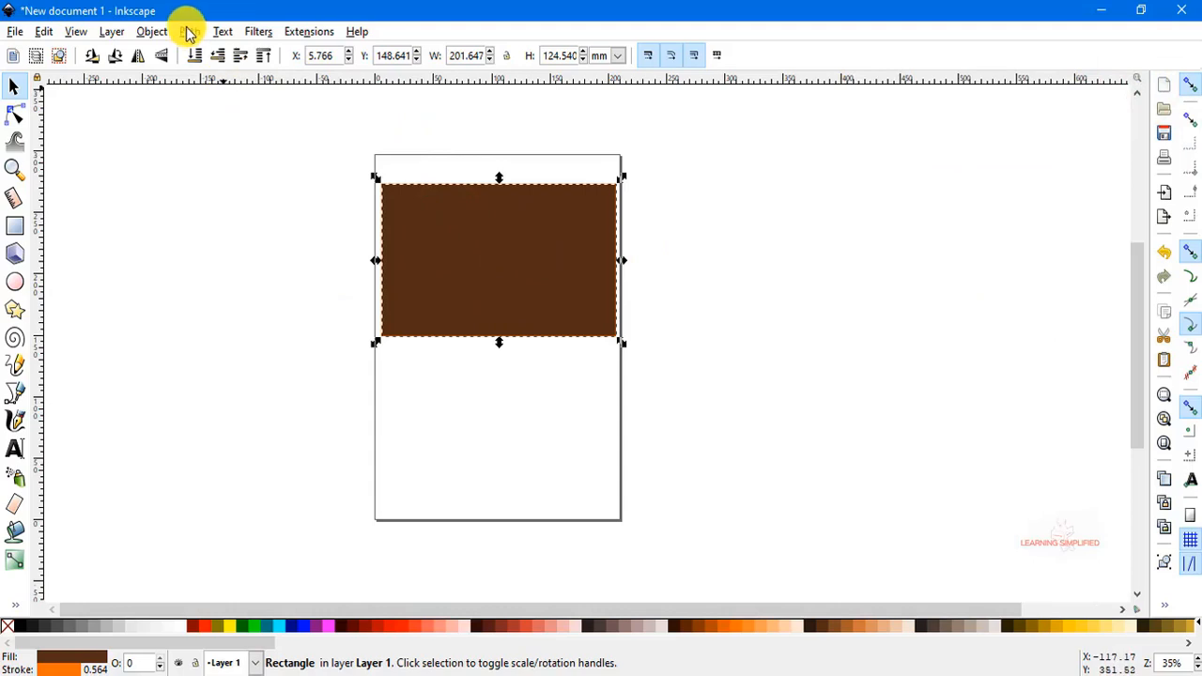
click(153, 32)
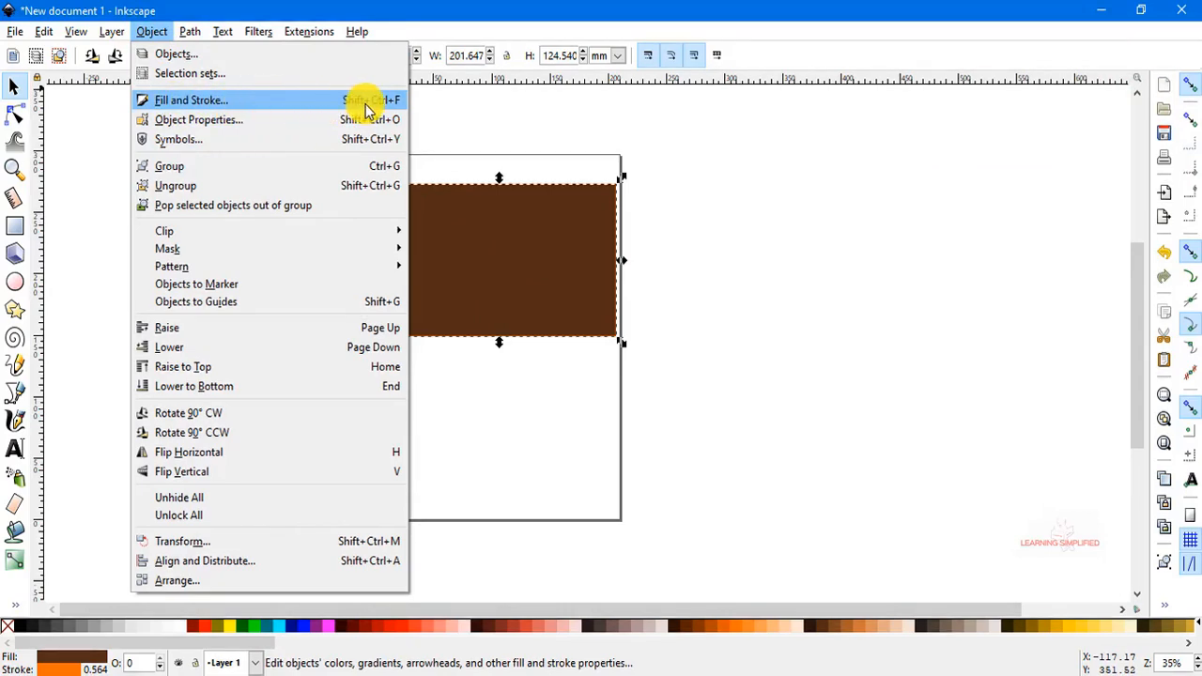
click(301, 99)
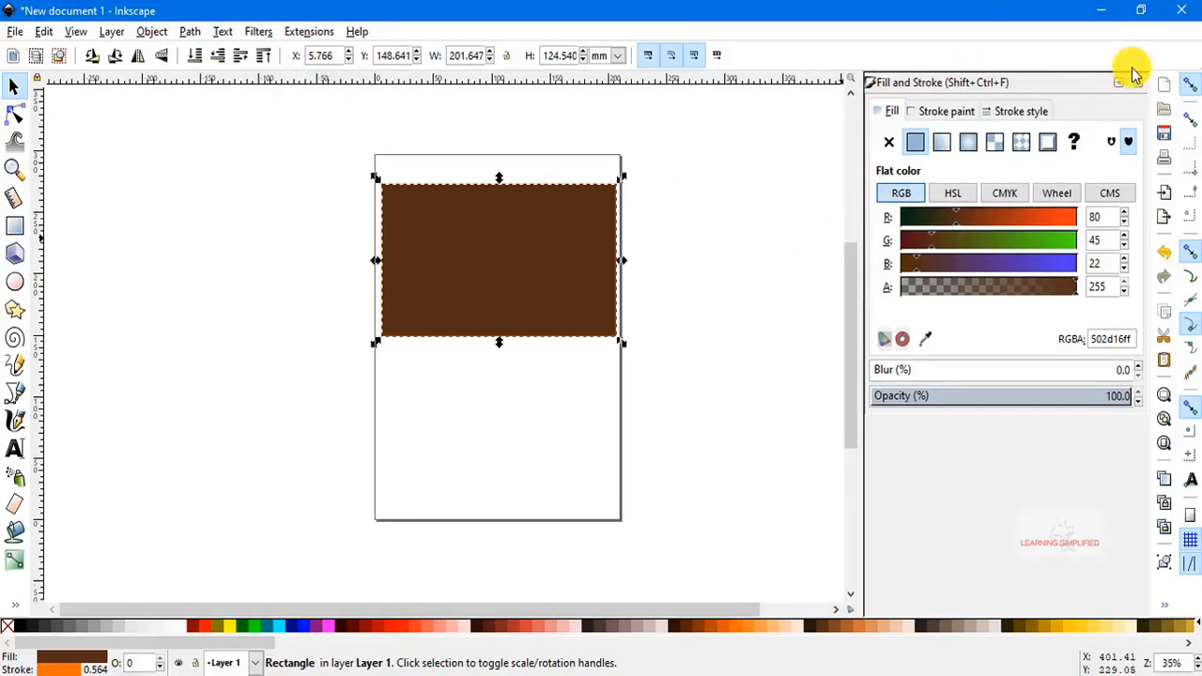
drag(560, 282, 473, 235)
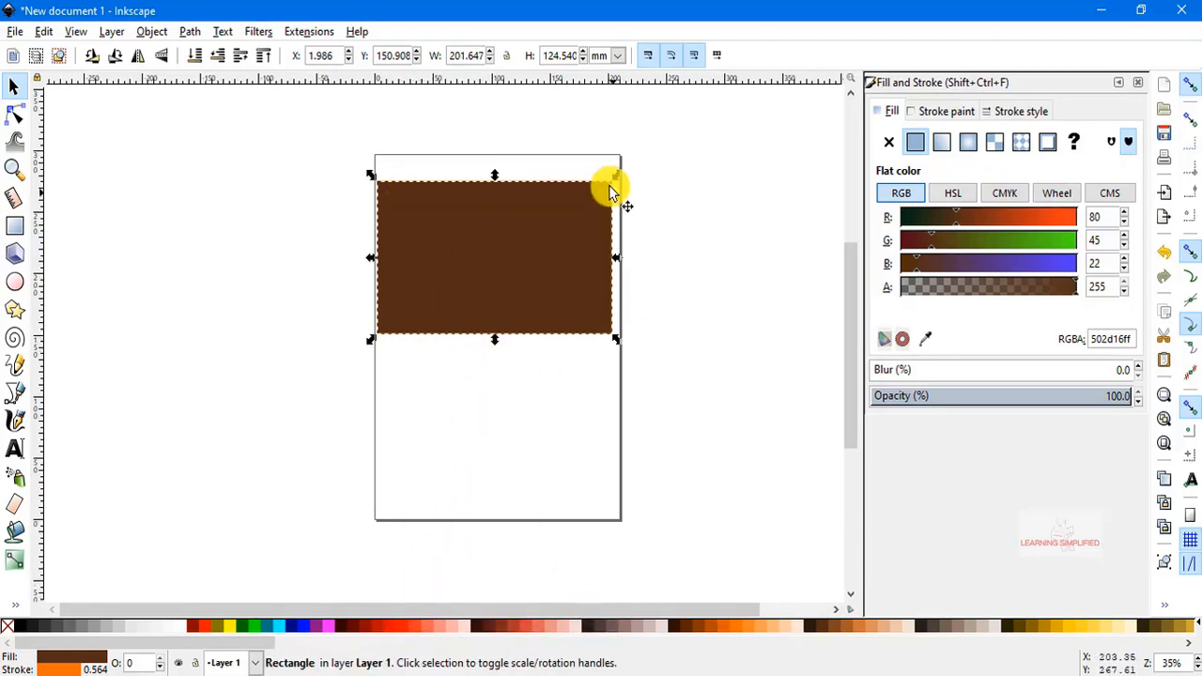
Set both the fill and the stroke colour of the rectangle to red #FF0000.
click(407, 630)
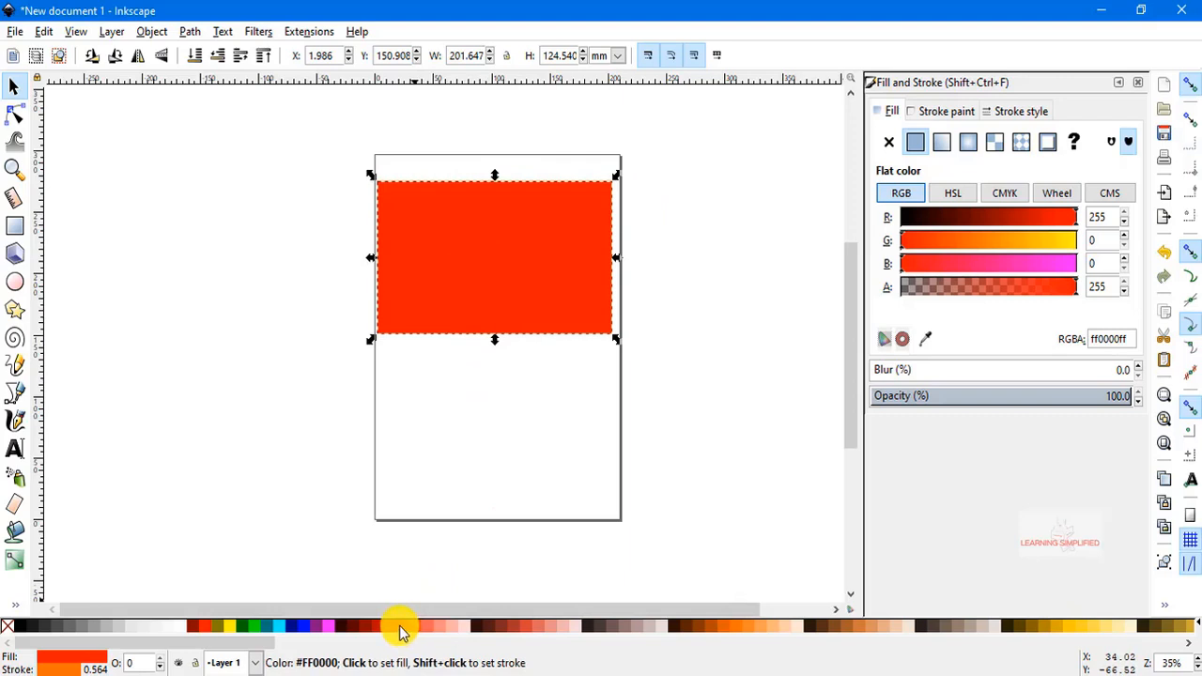
key(shift)
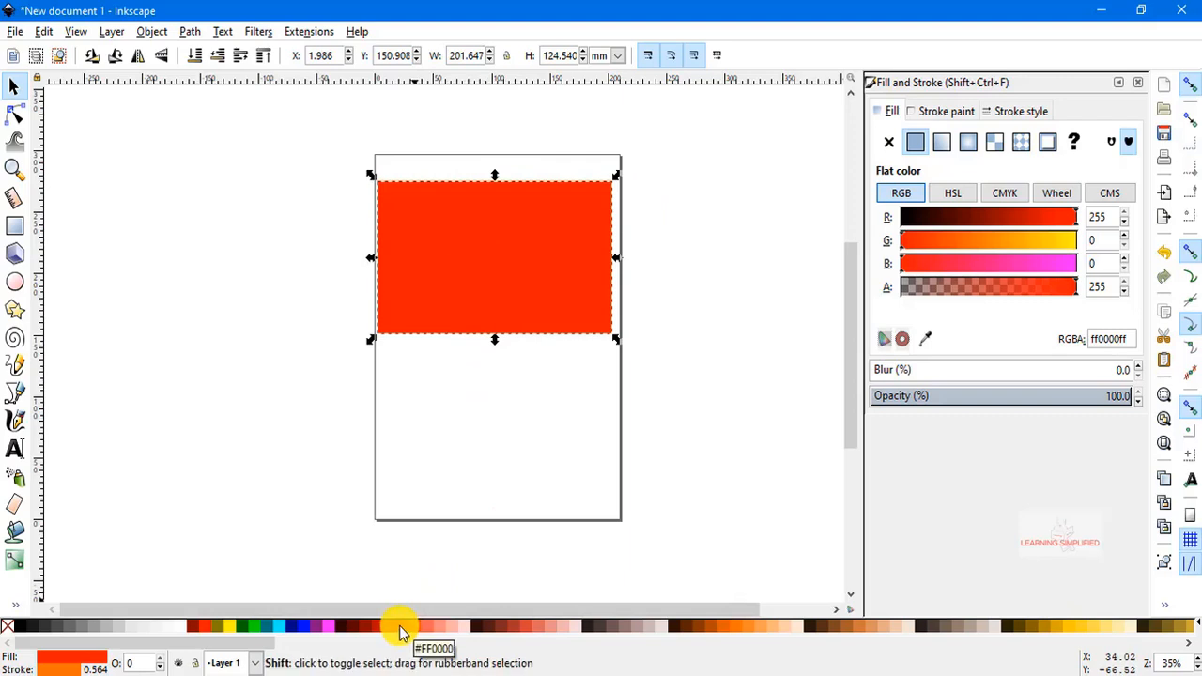
shift+click(399, 629)
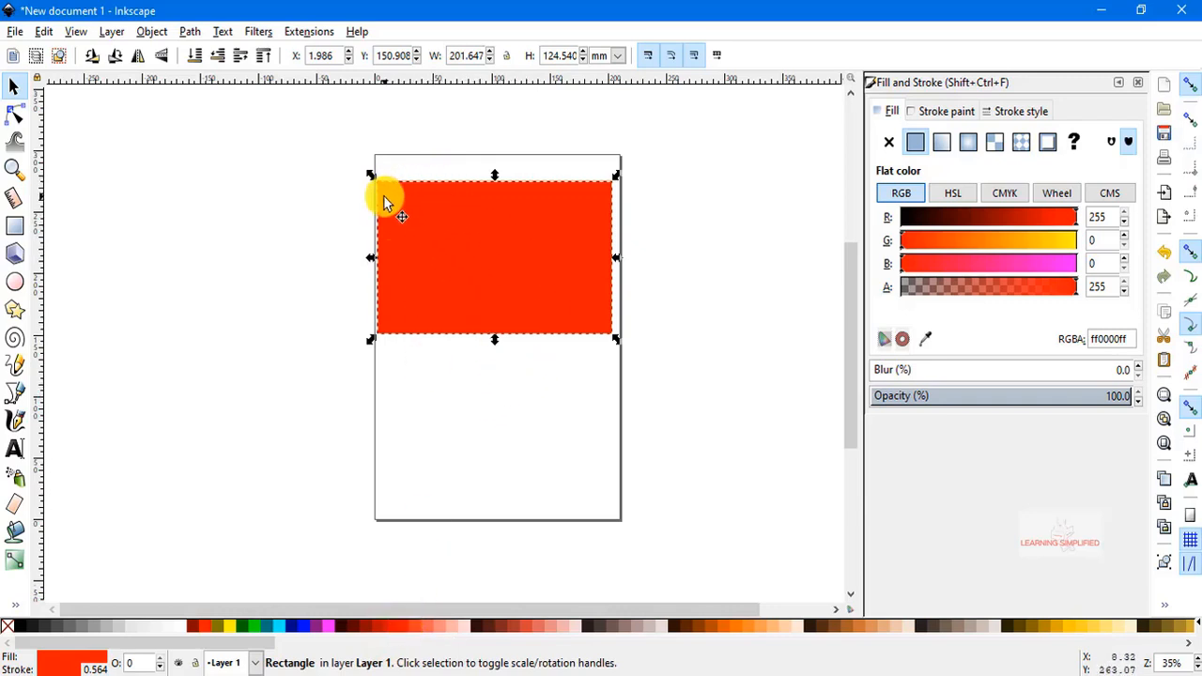
Examine the rectangle's left edge up close to compare its stroke with the fill.
scroll(487, 218, up, 3)
scroll(215, 273, up, 3)
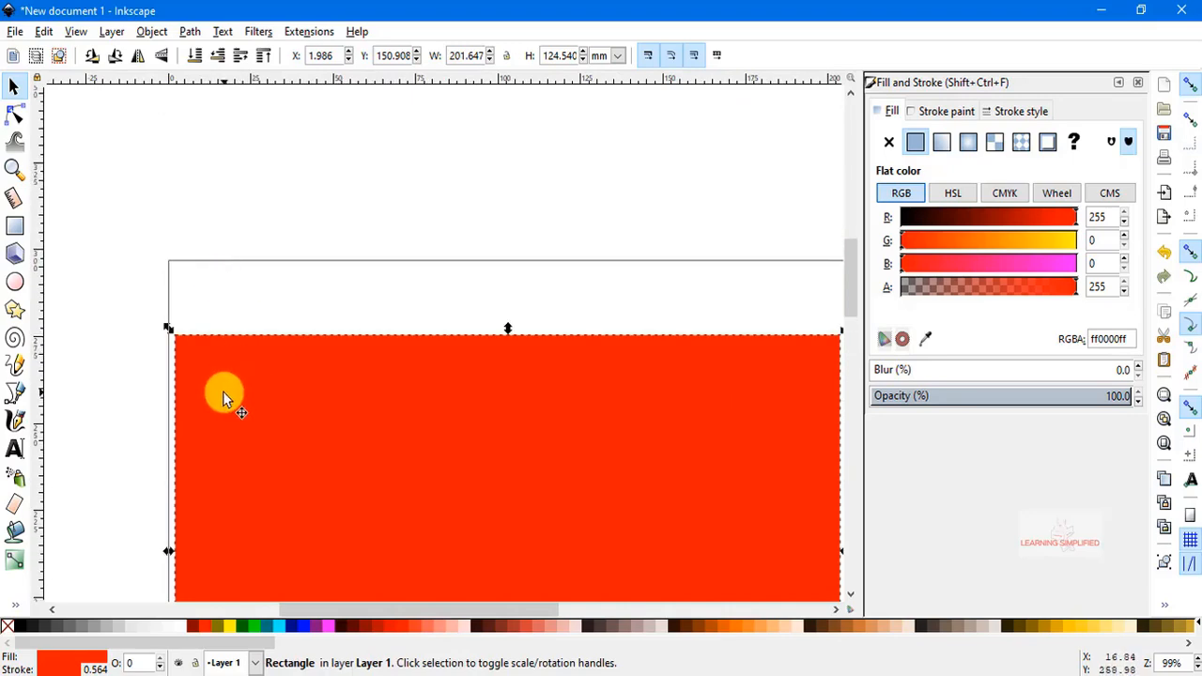
scroll(196, 303, down, 2)
scroll(191, 232, up, 2)
scroll(191, 233, up, 3)
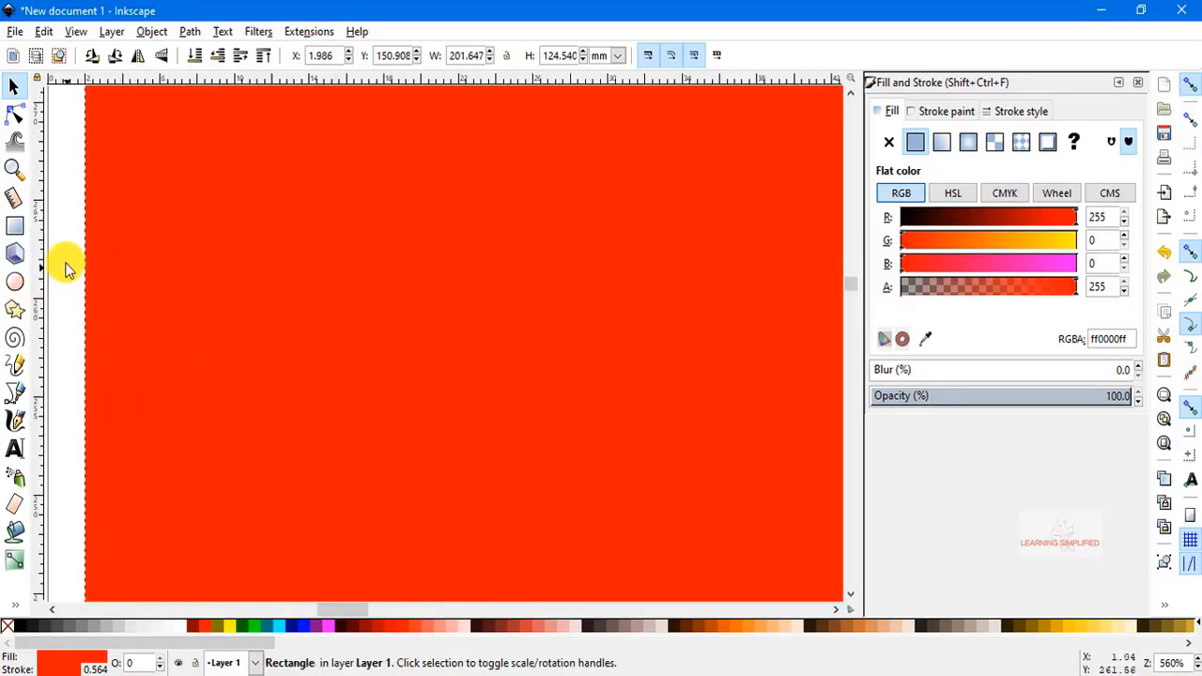
click(60, 267)
scroll(359, 337, down, 8)
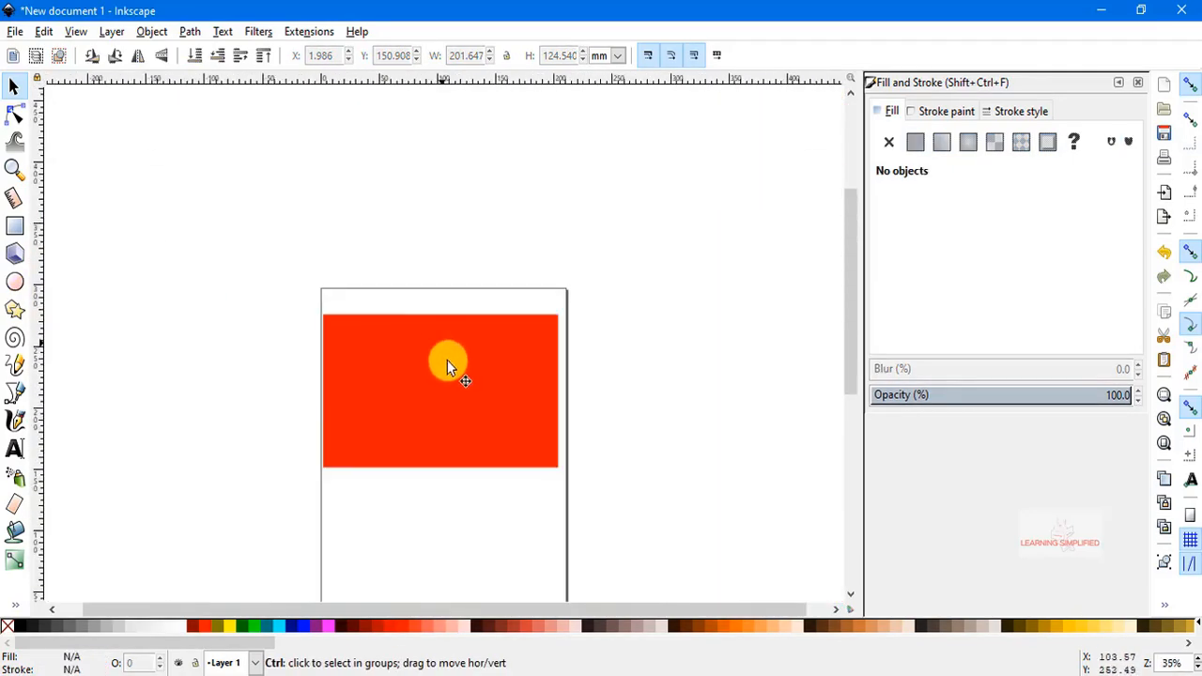
Shift the red rectangle slightly down on the page and set its stroke colour to yellow.
click(458, 378)
drag(458, 377, 452, 378)
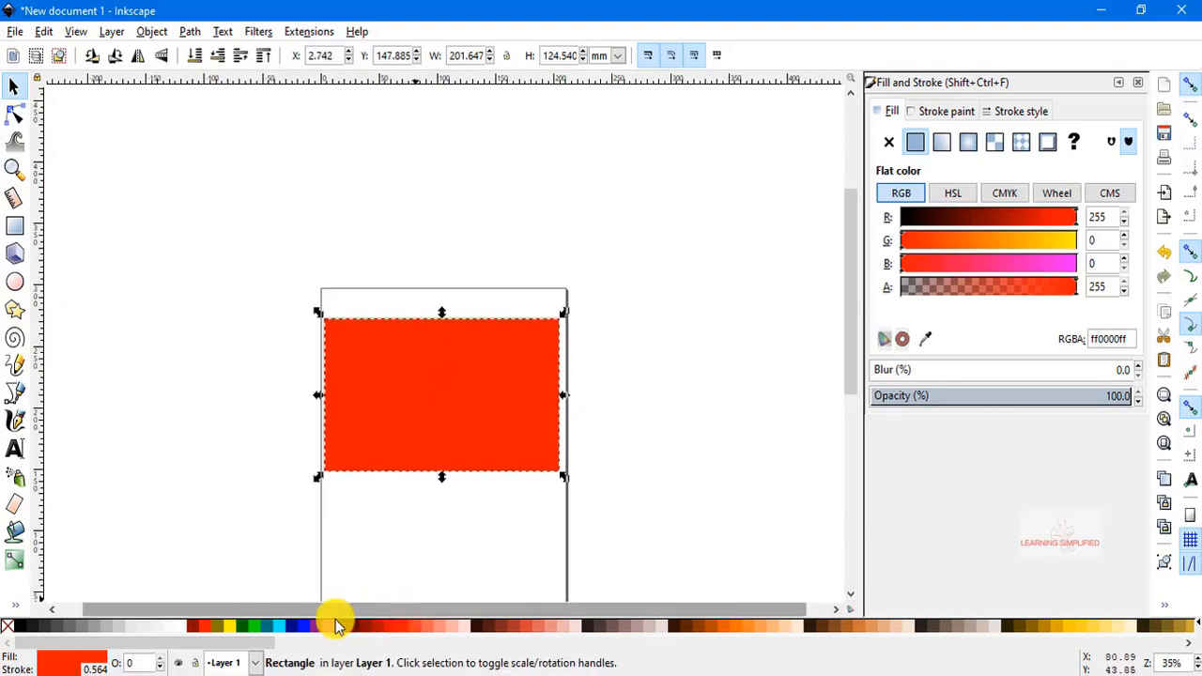
shift+click(232, 630)
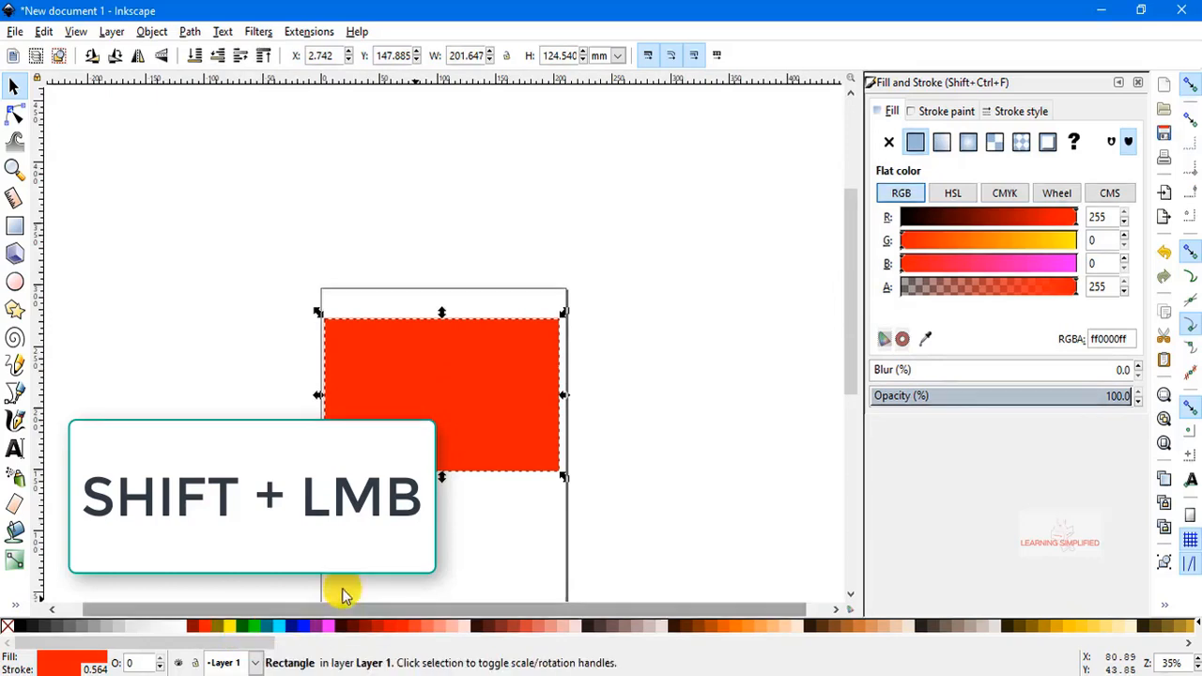
scroll(573, 507, down, 2)
shift+click(233, 631)
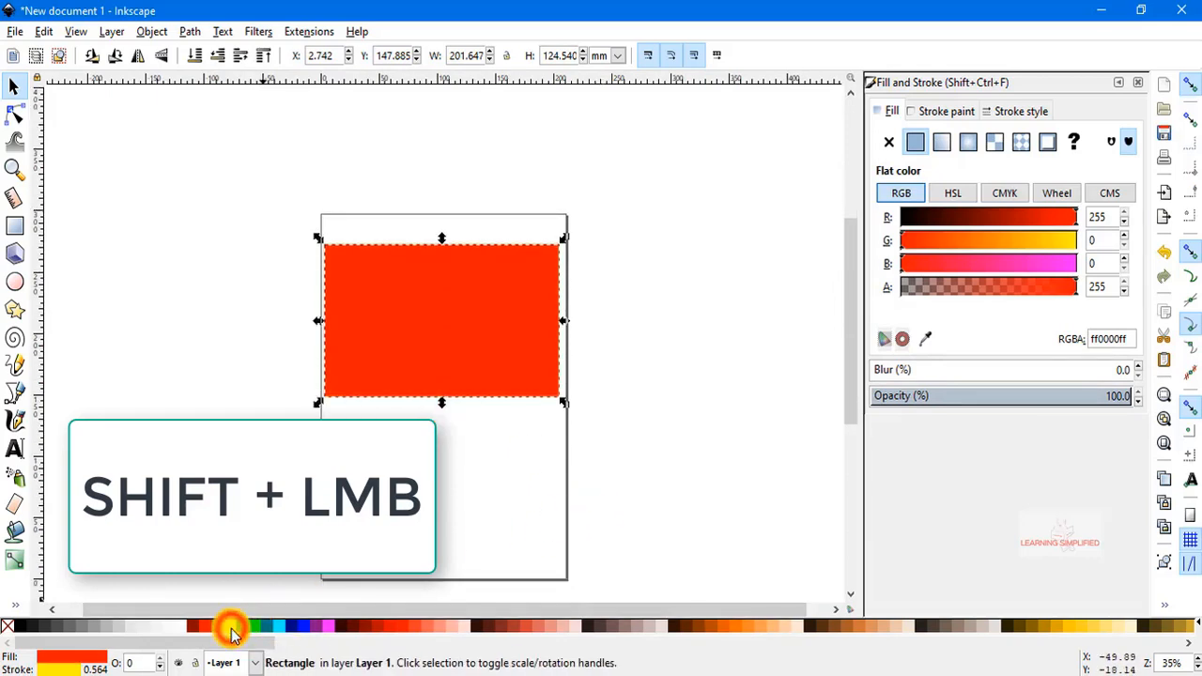
Increase the rectangle's yellow stroke width to 9.064 mm and deselect the rectangle.
ctrl+scroll(453, 286, up, 5)
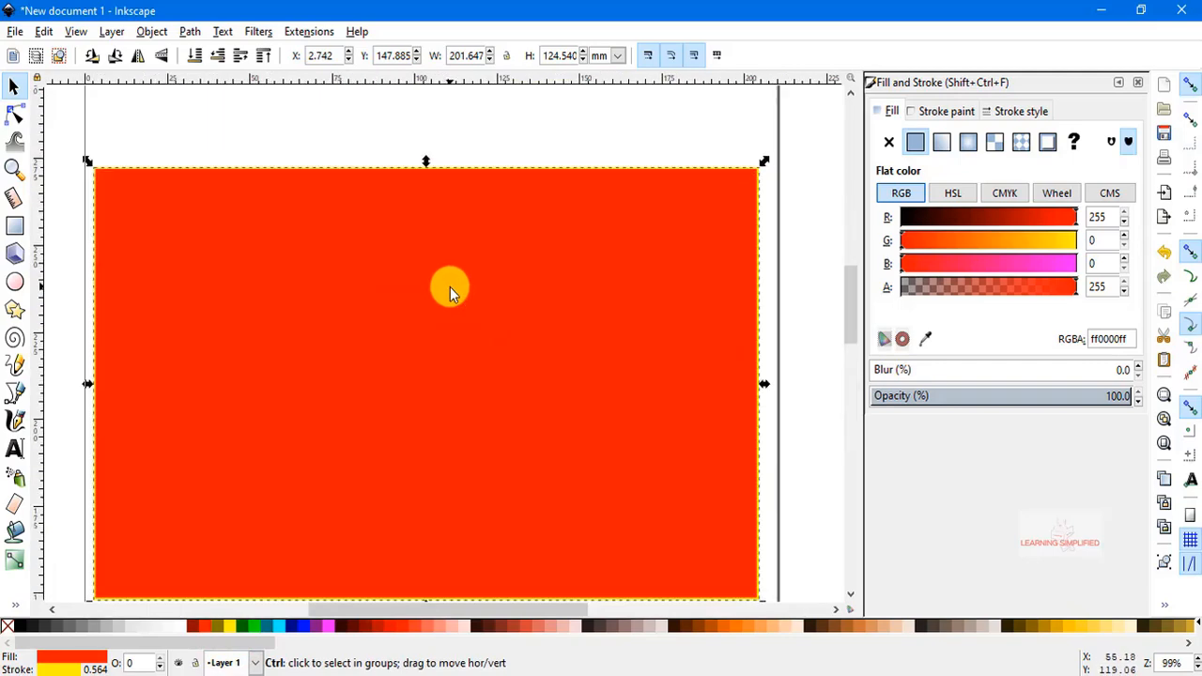
scroll(569, 284, up, 3)
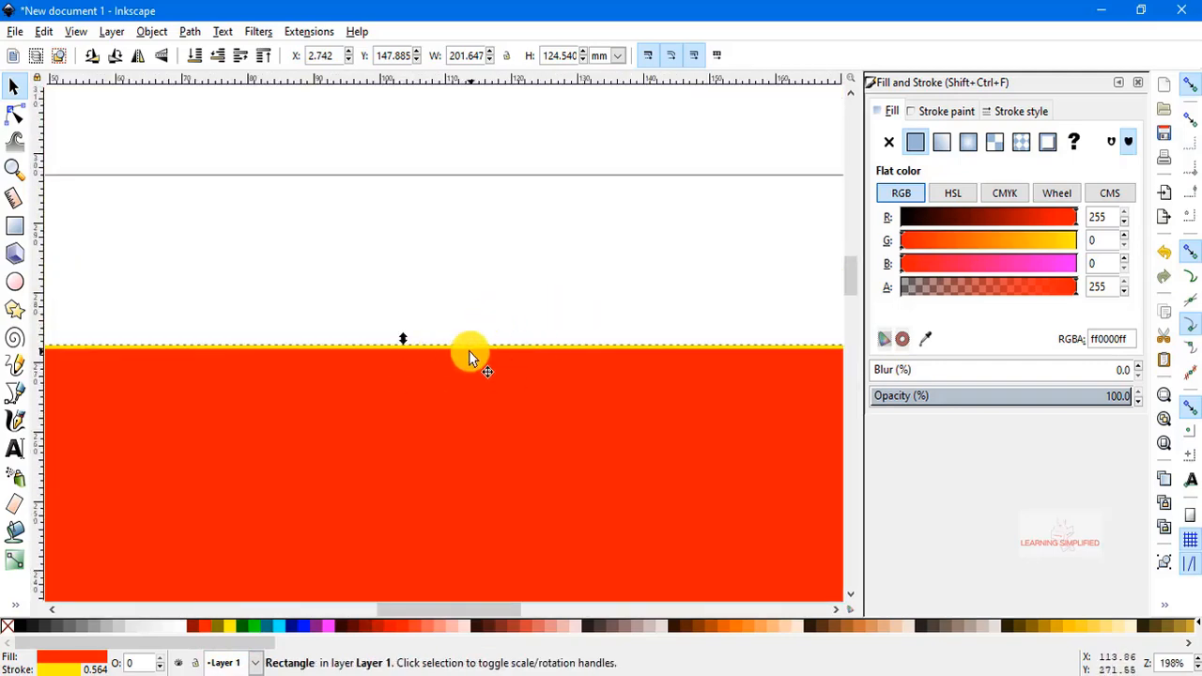
ctrl+scroll(485, 349, up, 2)
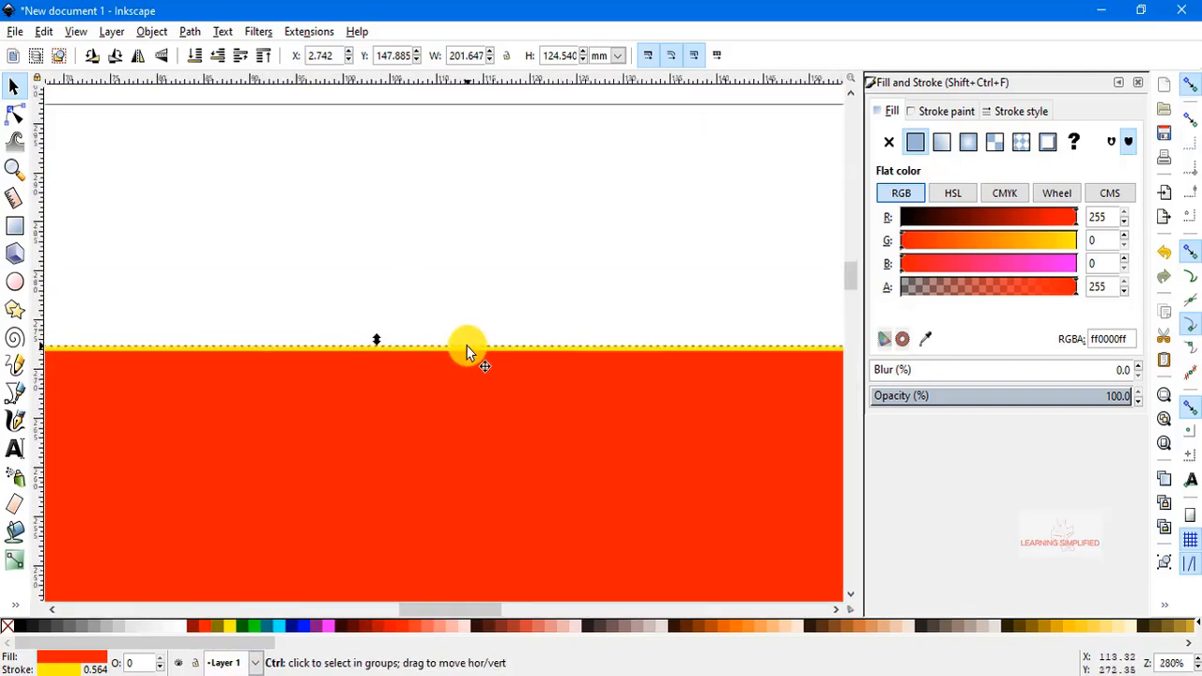
ctrl+scroll(472, 349, down, 5)
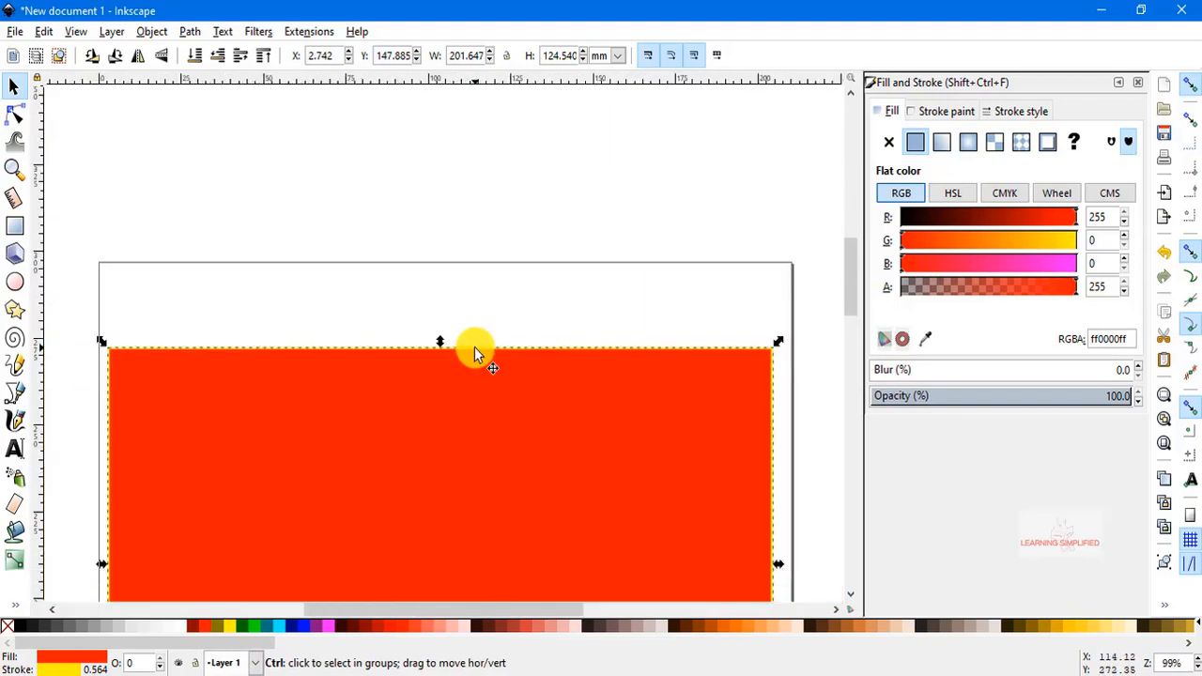
scroll(705, 415, down, 3)
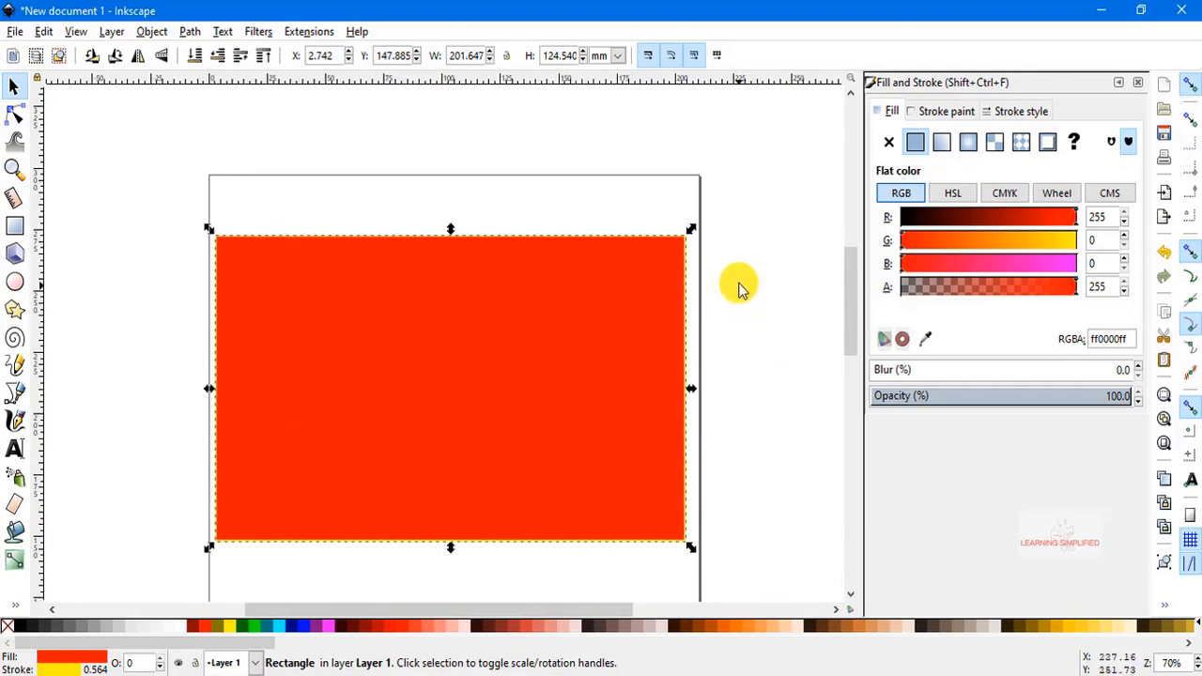
click(1018, 113)
triple_click(959, 139)
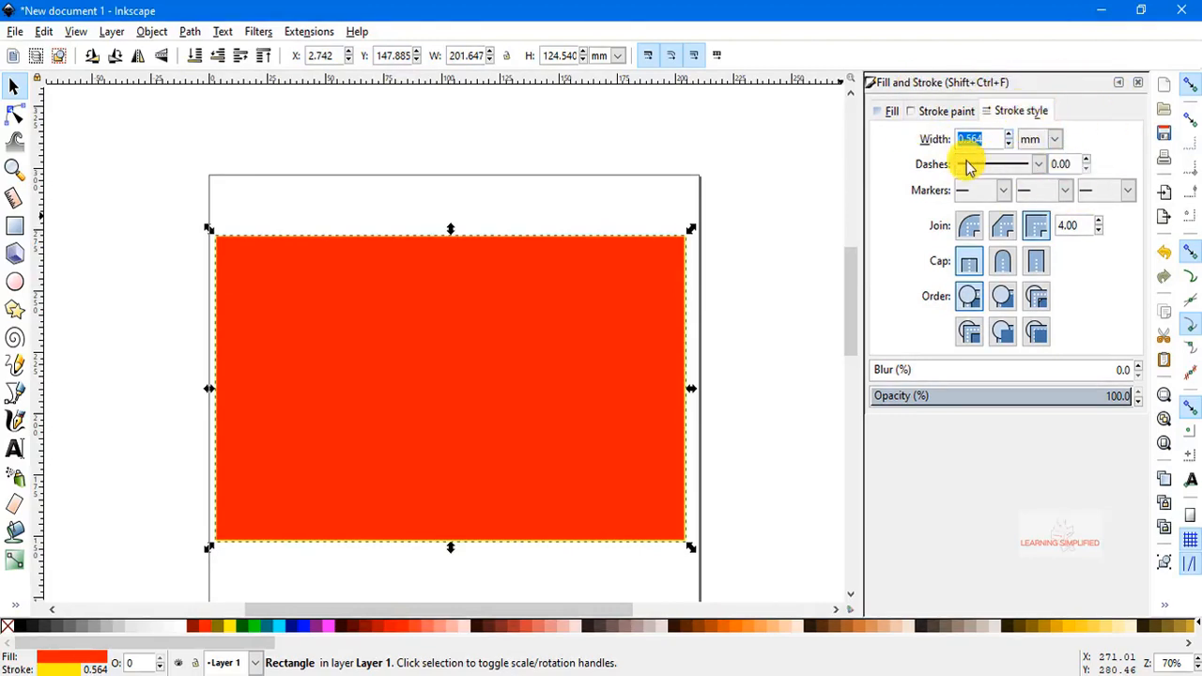
click(1012, 136)
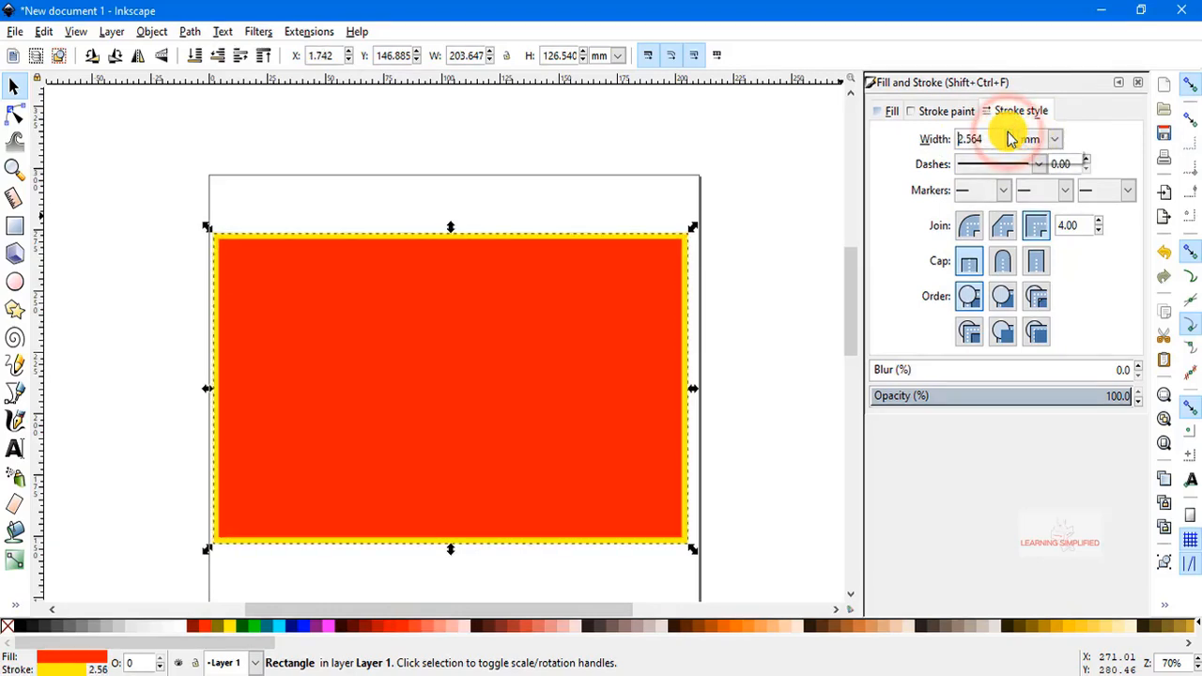
drag(1009, 136, 1009, 137)
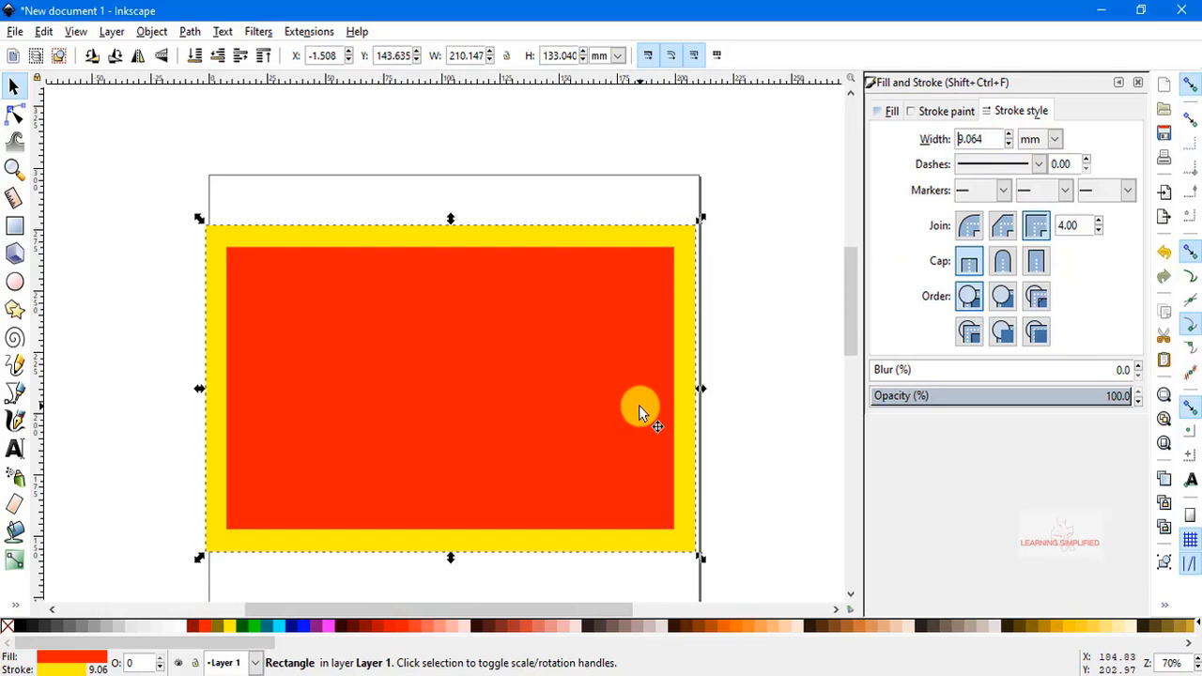
scroll(767, 215, down, 1)
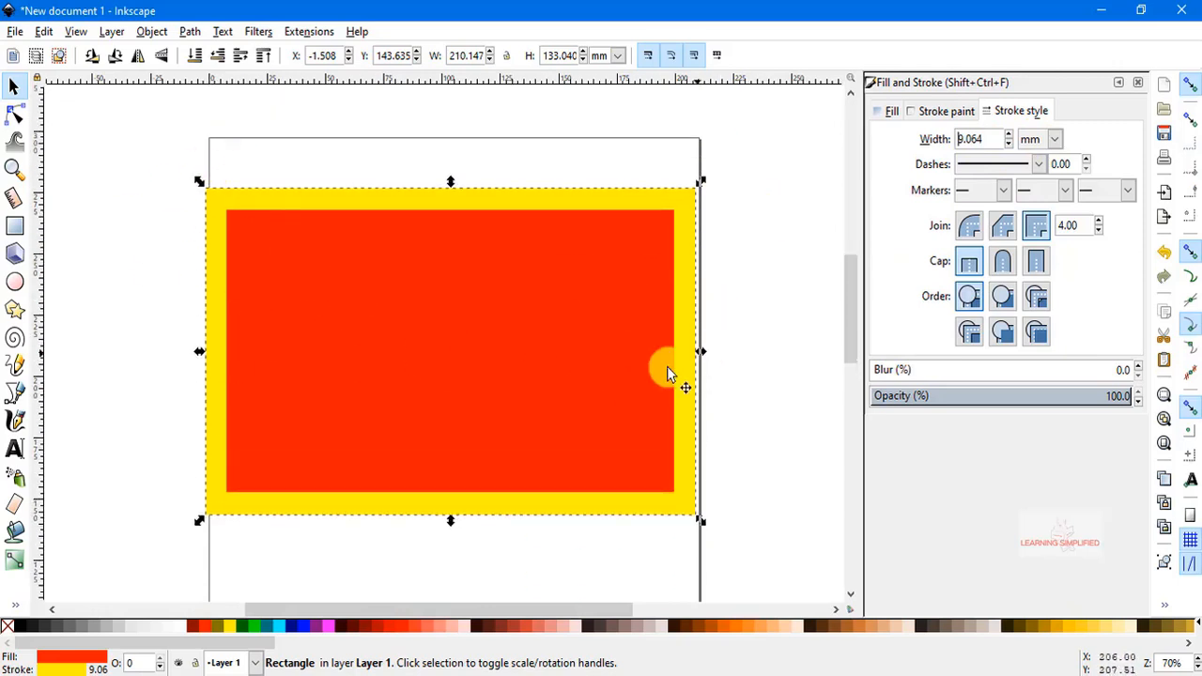
click(770, 323)
ctrl+scroll(741, 364, down, 2)
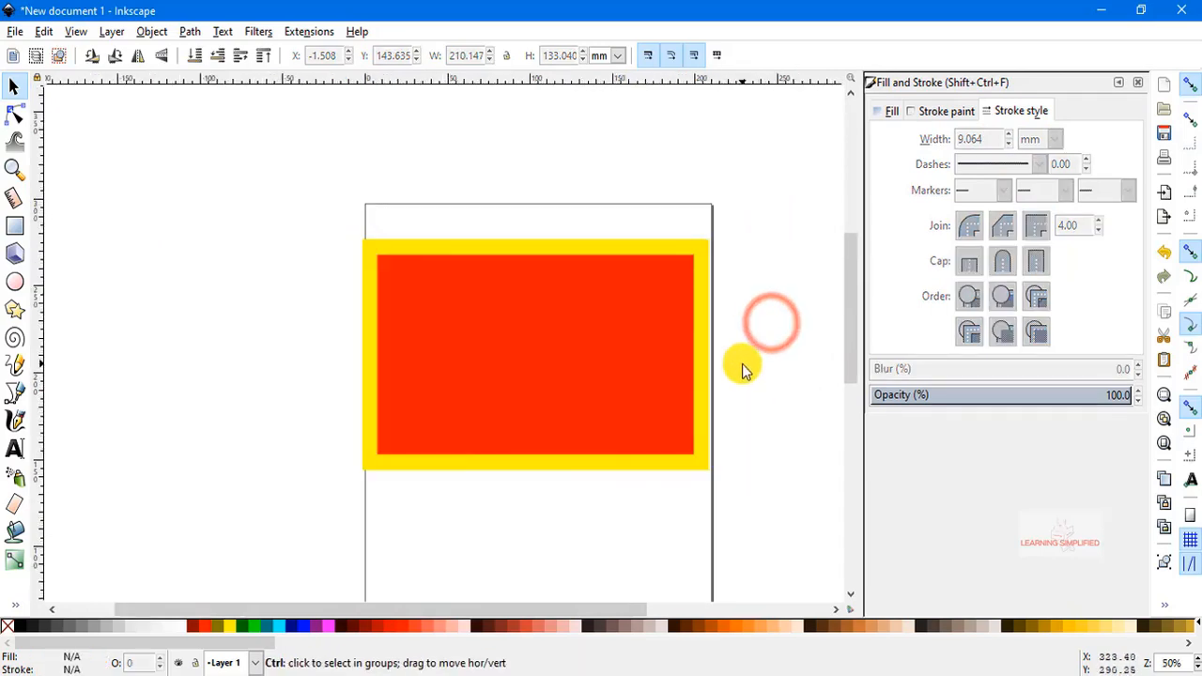
Change the rectangle's fill from flat colour to a linear gradient.
click(483, 248)
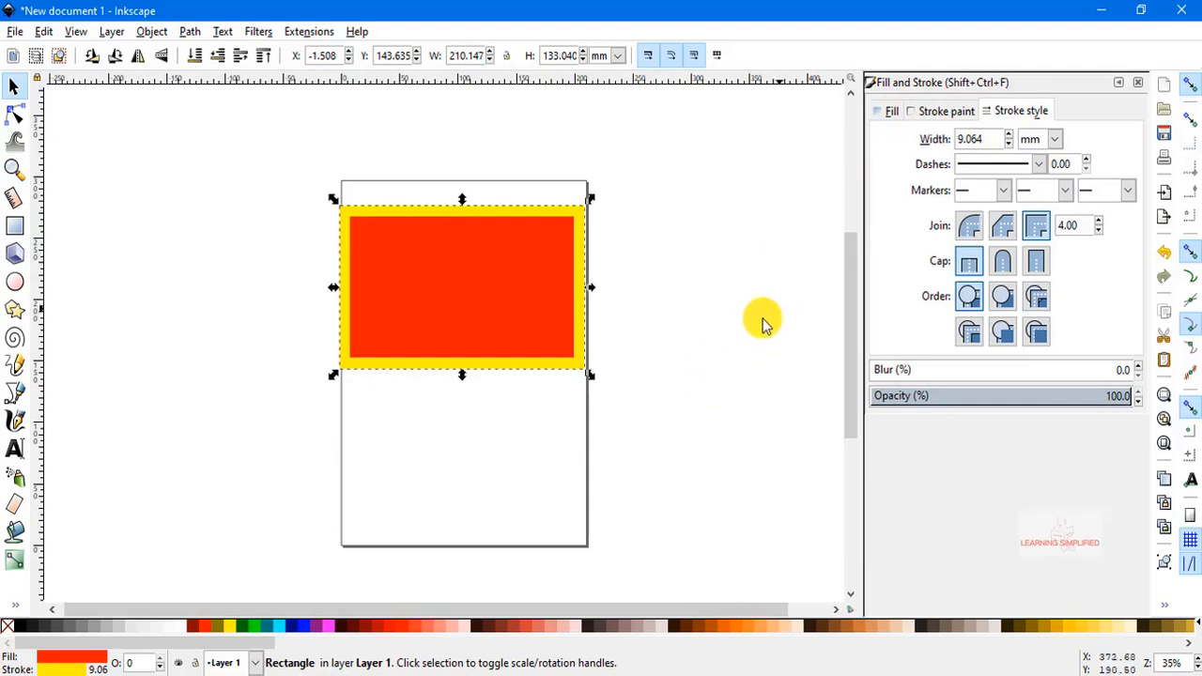
click(888, 110)
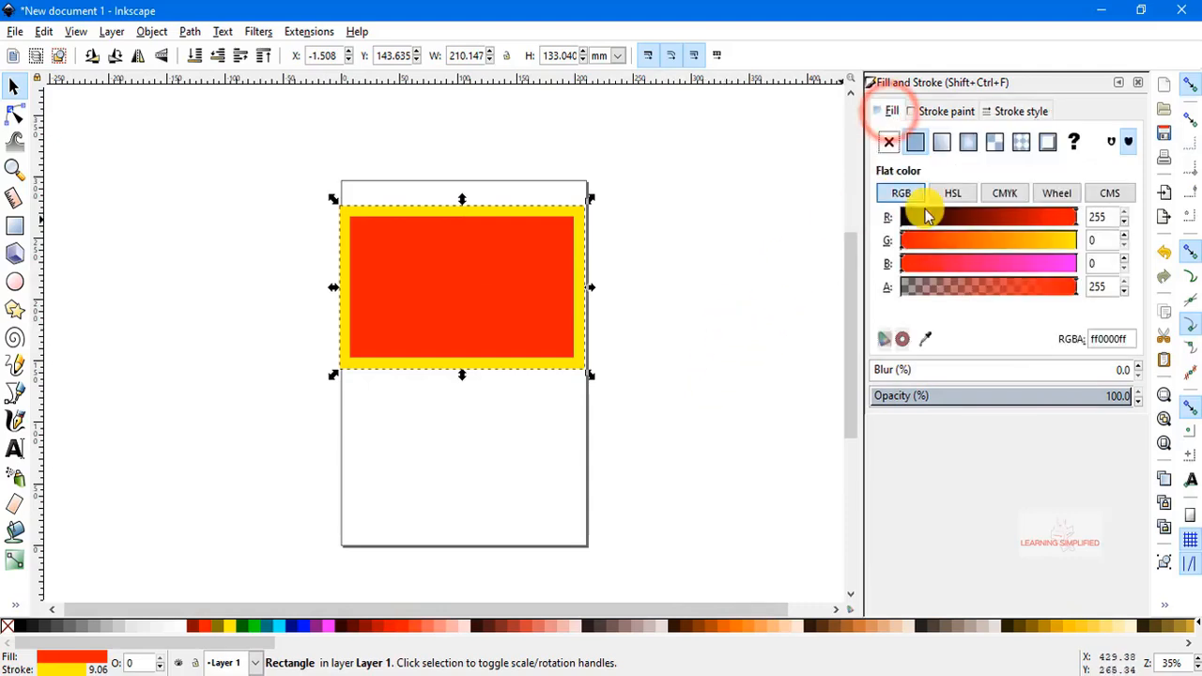
click(941, 146)
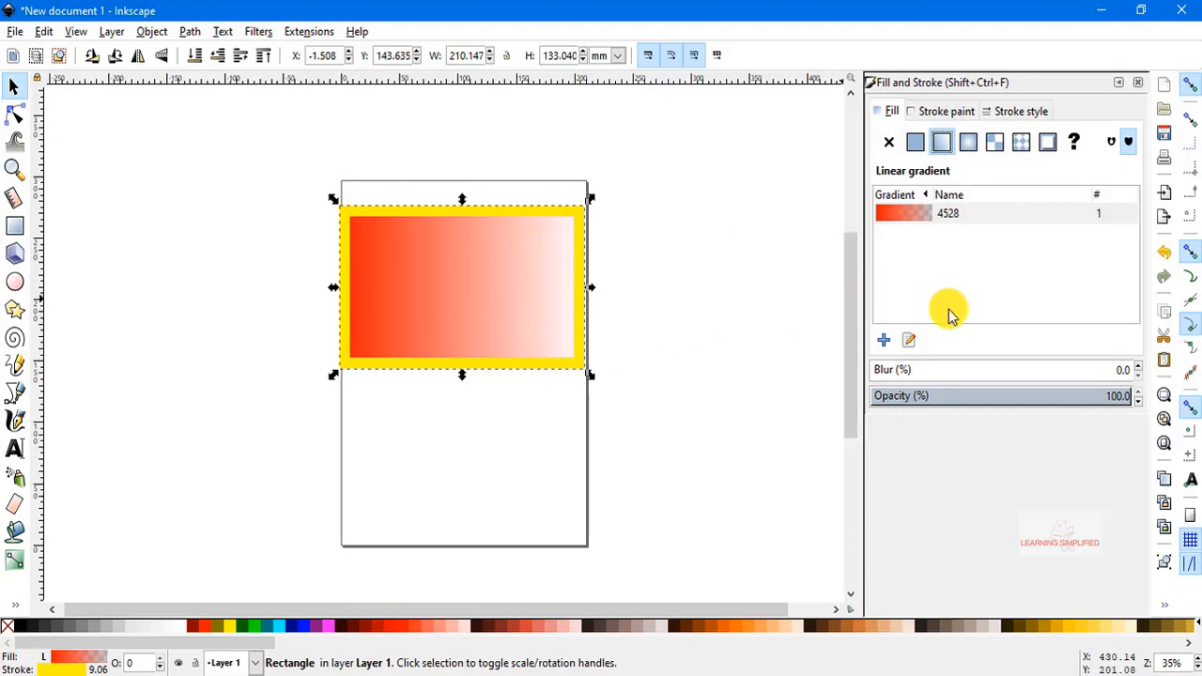
Open the rectangle's linear gradient for editing and slightly adjust its start and end handles at the left and right edges.
click(909, 341)
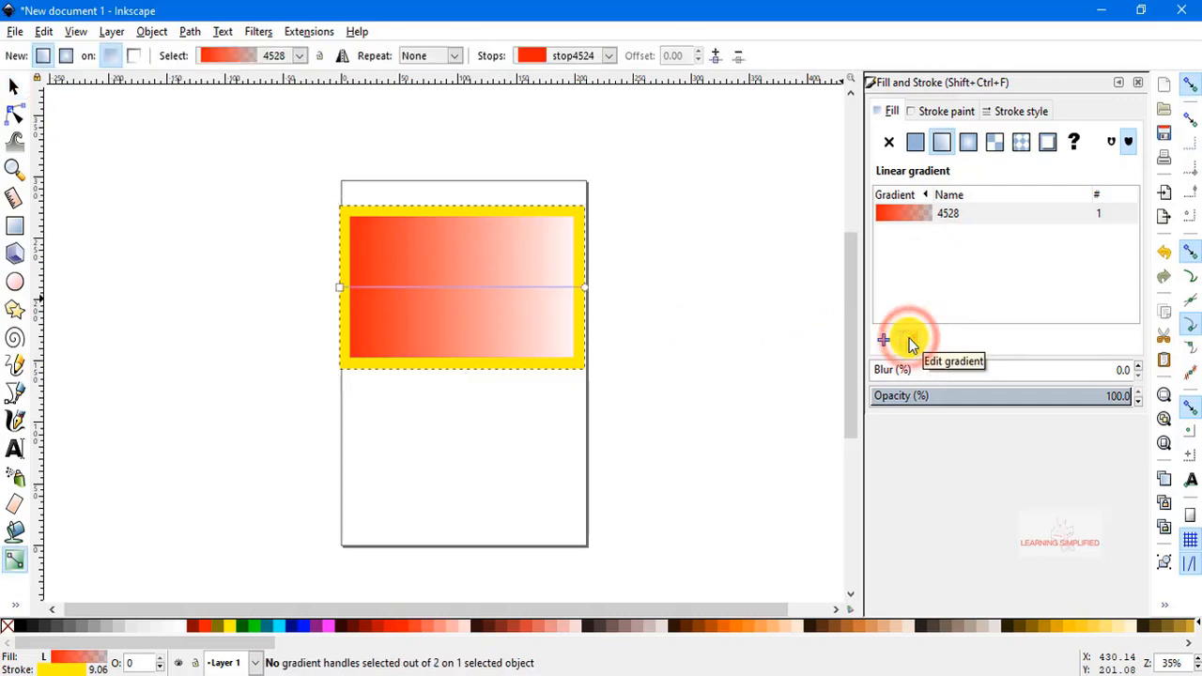
click(585, 291)
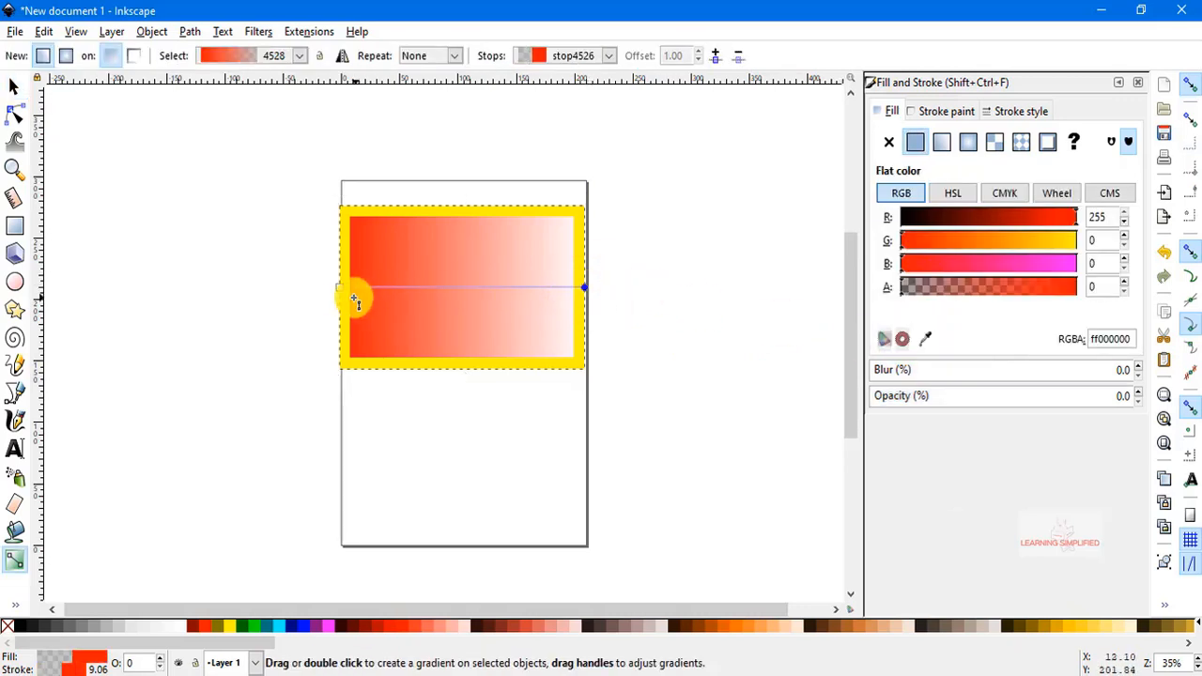
mouse_move(339, 291)
mouse_down()
mouse_move(394, 207)
mouse_move(407, 206)
mouse_move(344, 293)
mouse_up()
click(582, 290)
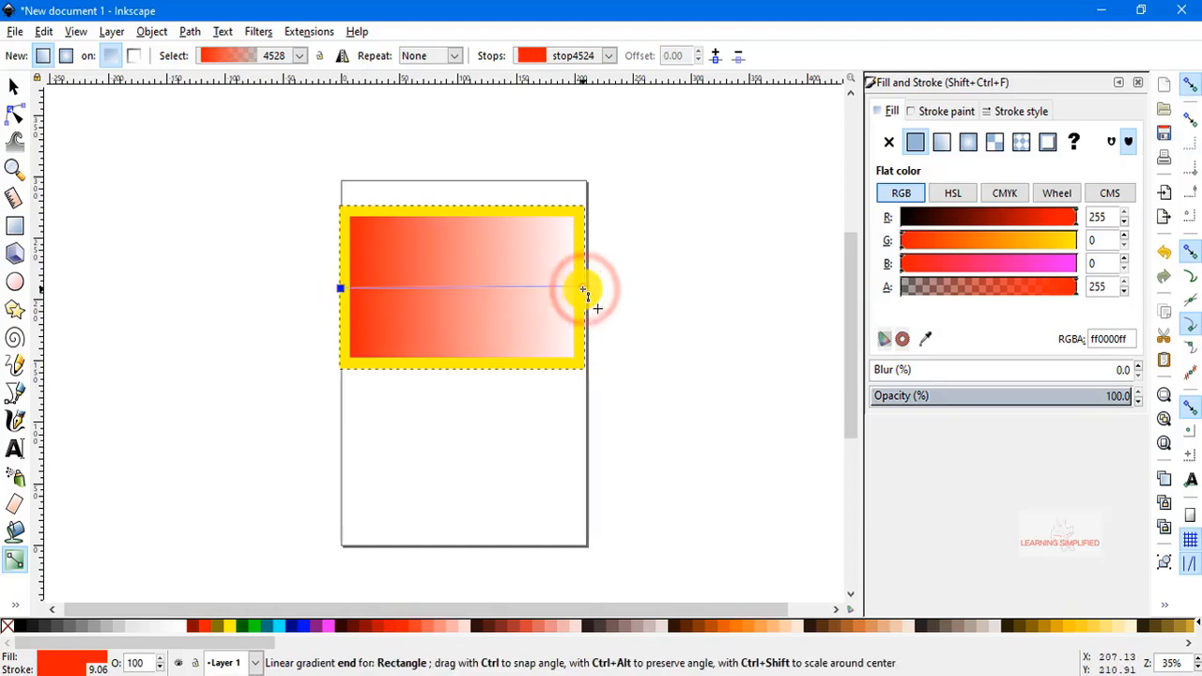
drag(582, 289, 582, 289)
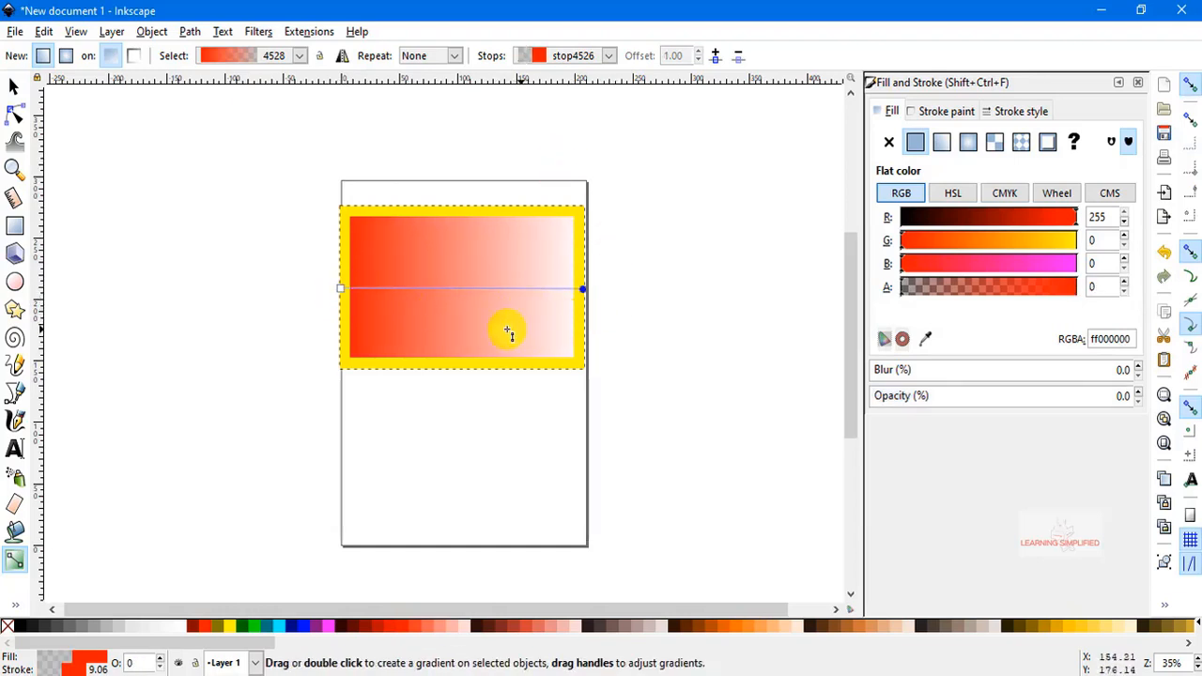
drag(344, 292, 344, 296)
click(344, 296)
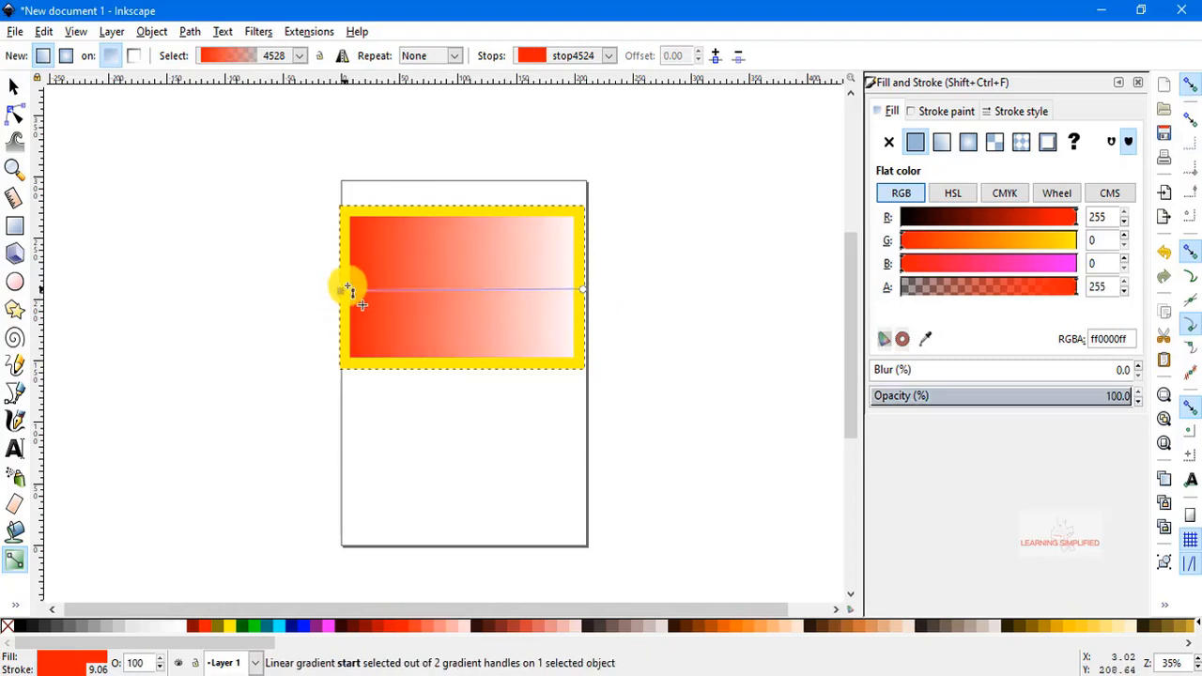
mouse_move(341, 291)
mouse_down()
mouse_move(434, 201)
mouse_move(373, 285)
mouse_move(344, 306)
mouse_move(342, 295)
mouse_up()
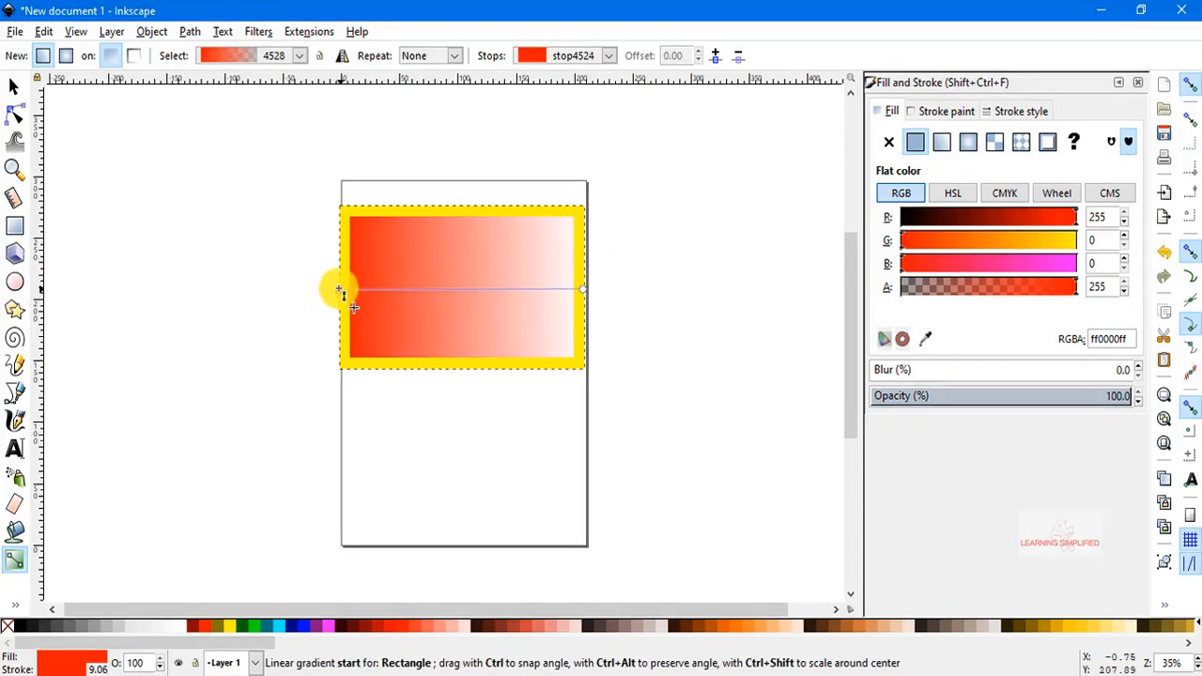
Redirect the gradient across the rectangle, ending diagonally from the upper-right corner to the lower-left corner.
drag(340, 290, 442, 207)
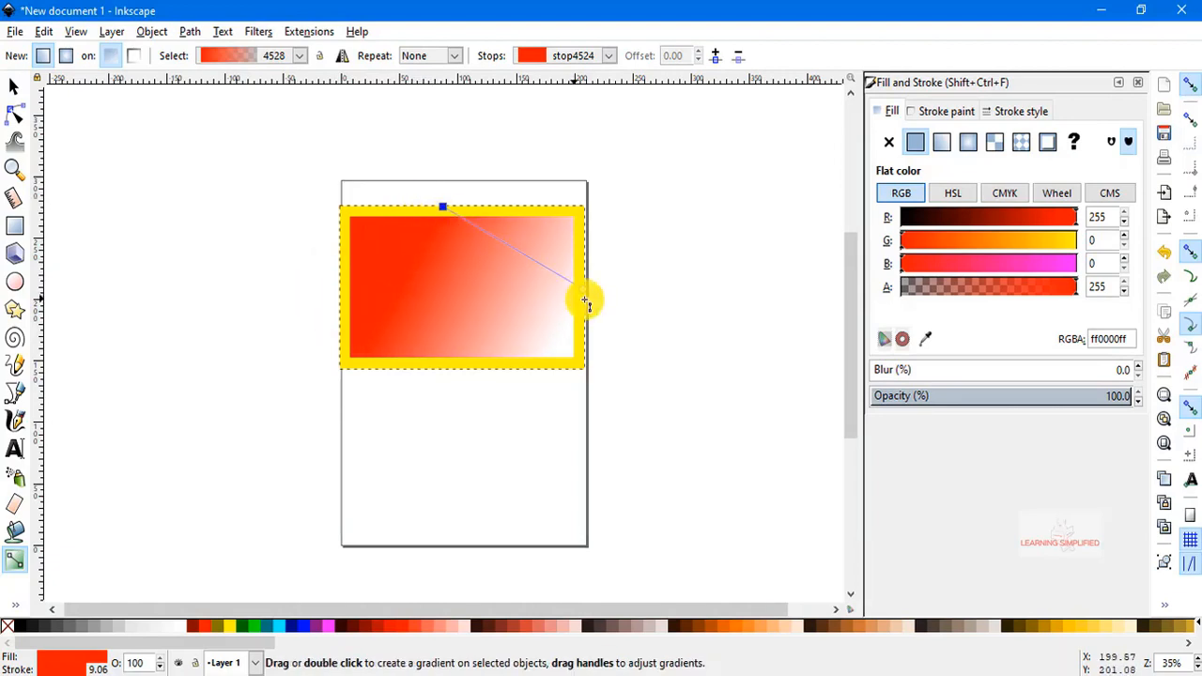
drag(583, 290, 445, 357)
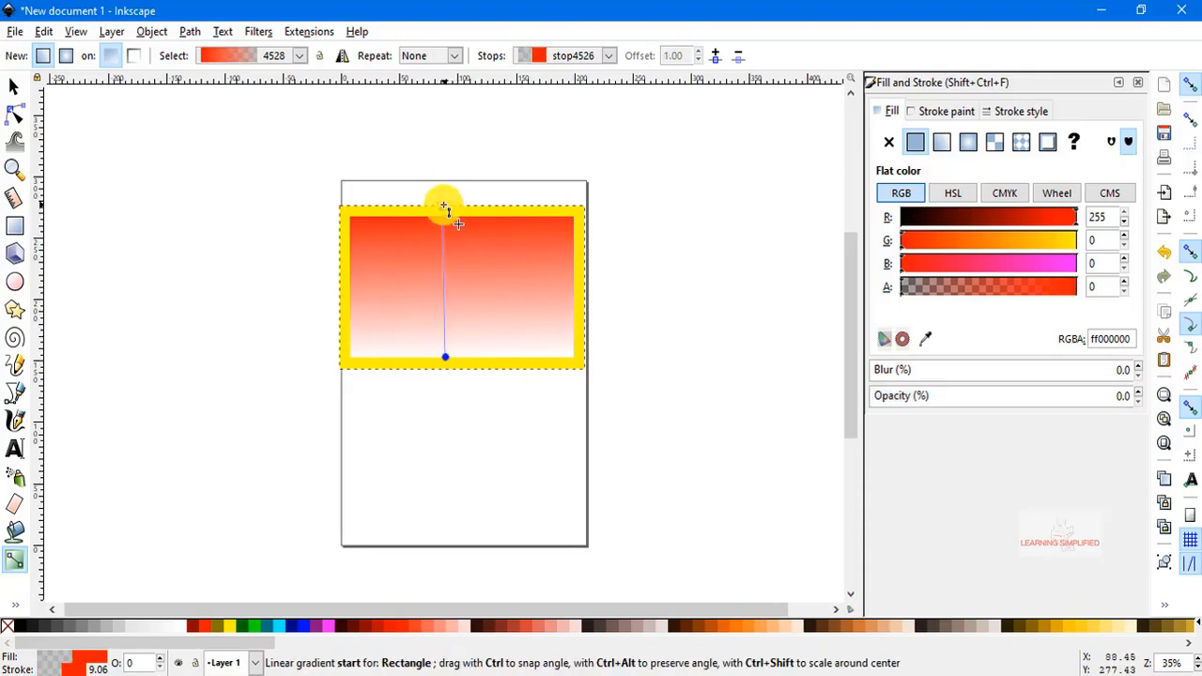
drag(443, 206, 578, 212)
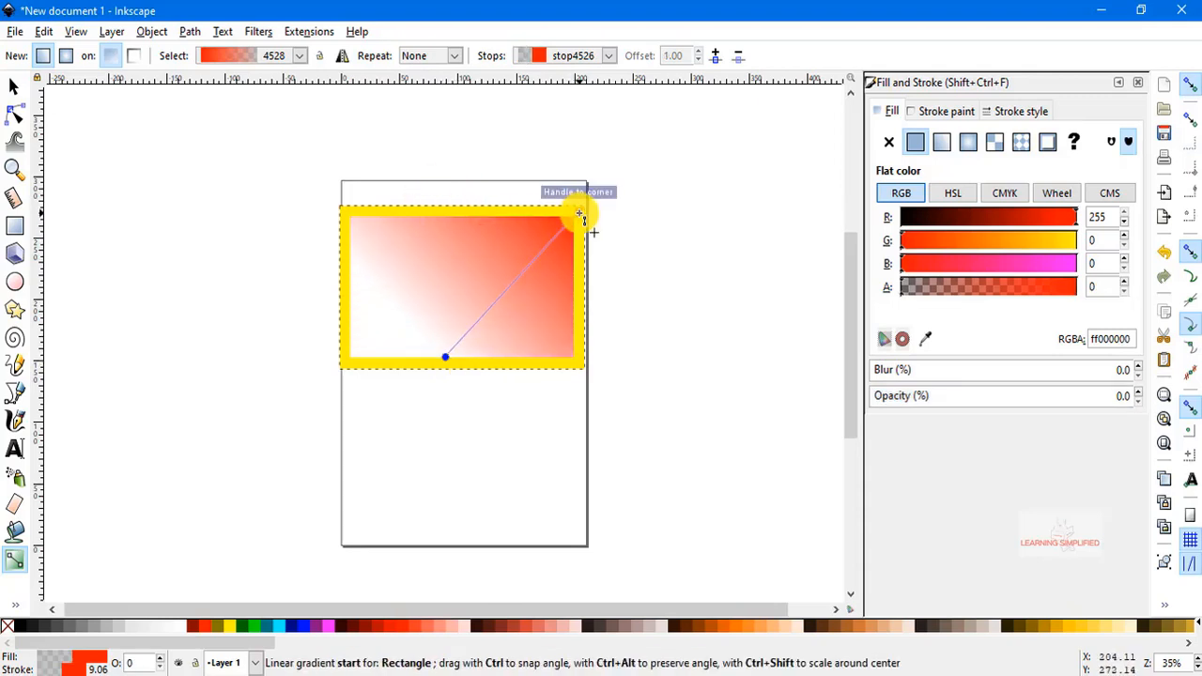
click(579, 215)
drag(447, 360, 349, 365)
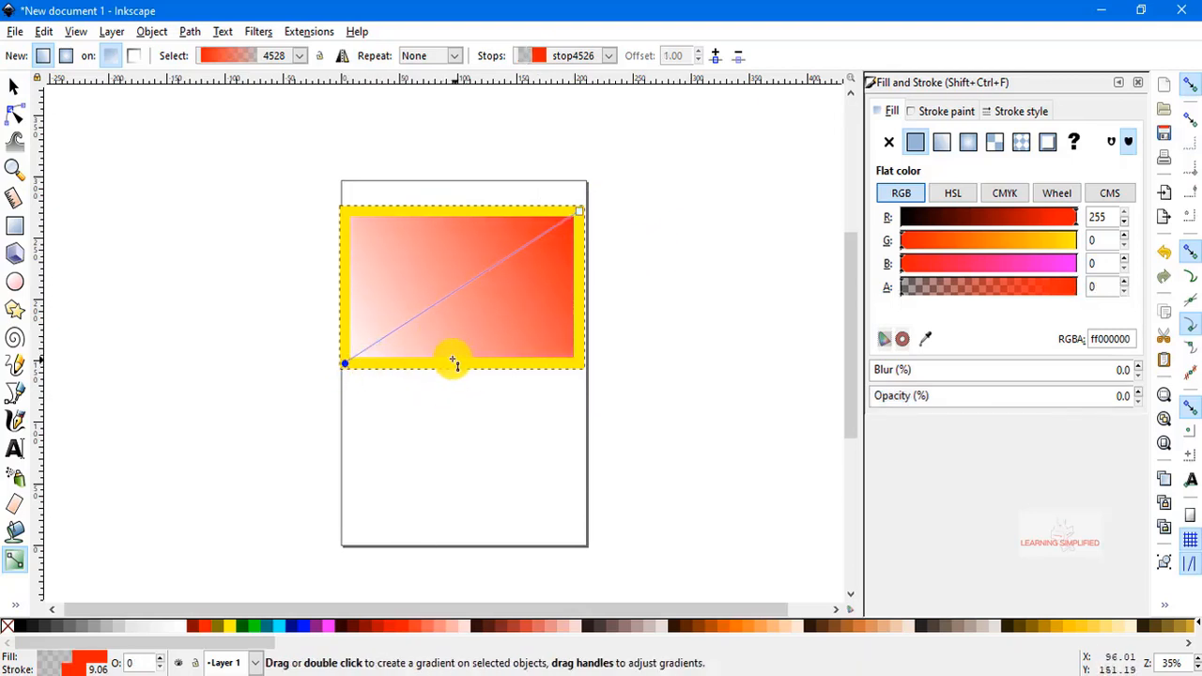
Reorient the gradient vertically, with the red start at the rectangle's top edge and the transparent end at its bottom edge.
drag(347, 365, 510, 358)
drag(580, 212, 510, 219)
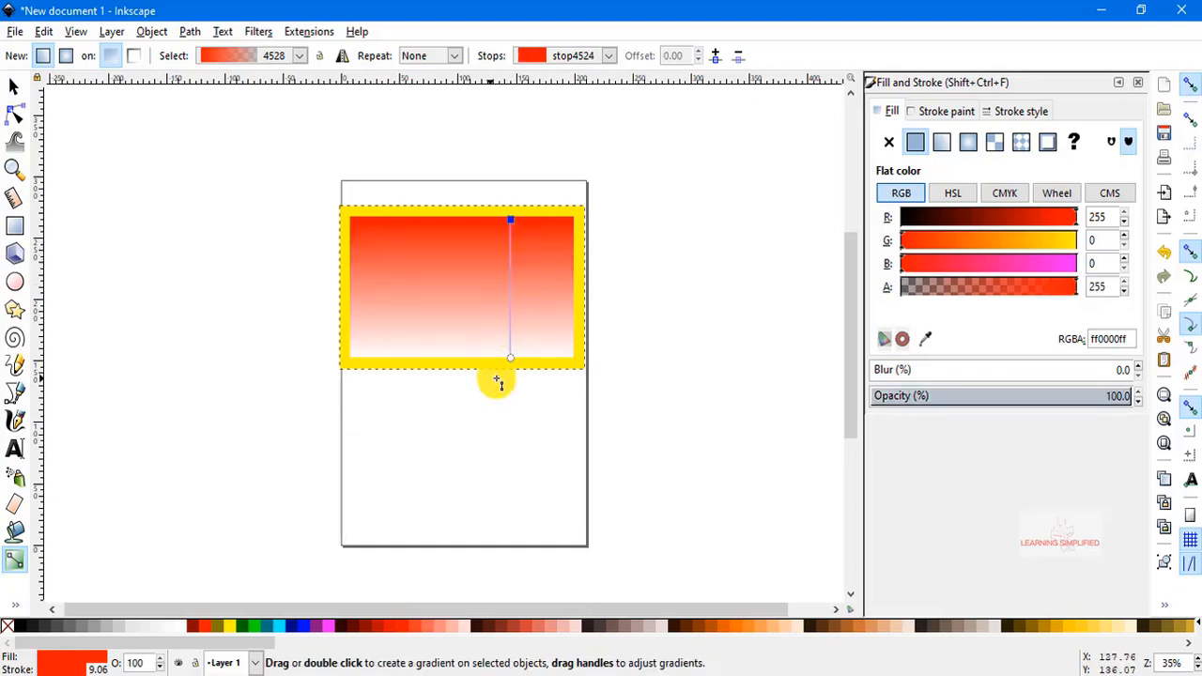
drag(510, 362, 509, 358)
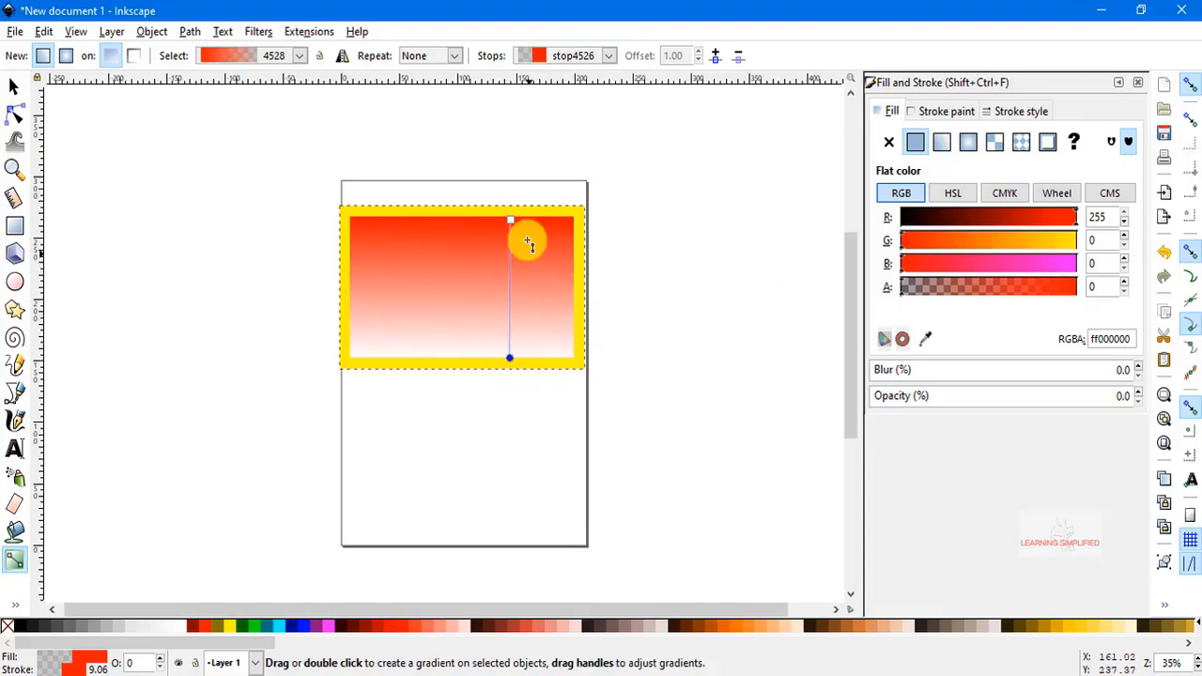
Try the gradient's bottom end stop at full opacity with alpha 255, and return its alpha to 0.
click(509, 359)
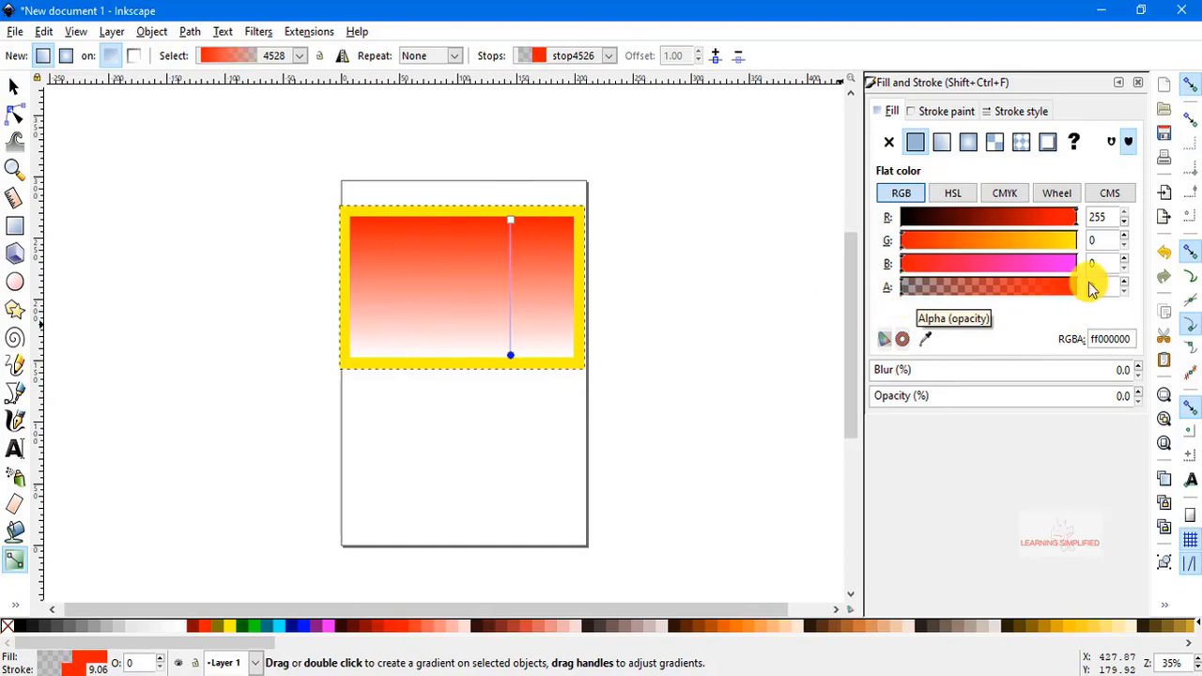
drag(902, 300, 1081, 297)
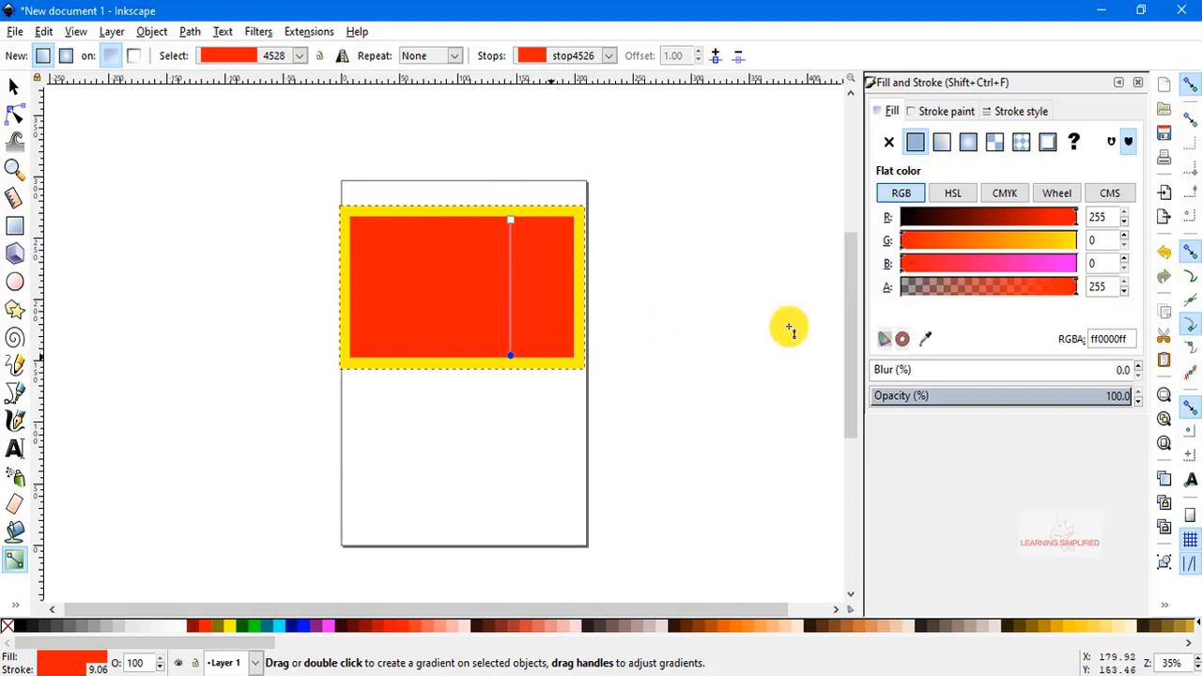
drag(1077, 286, 894, 294)
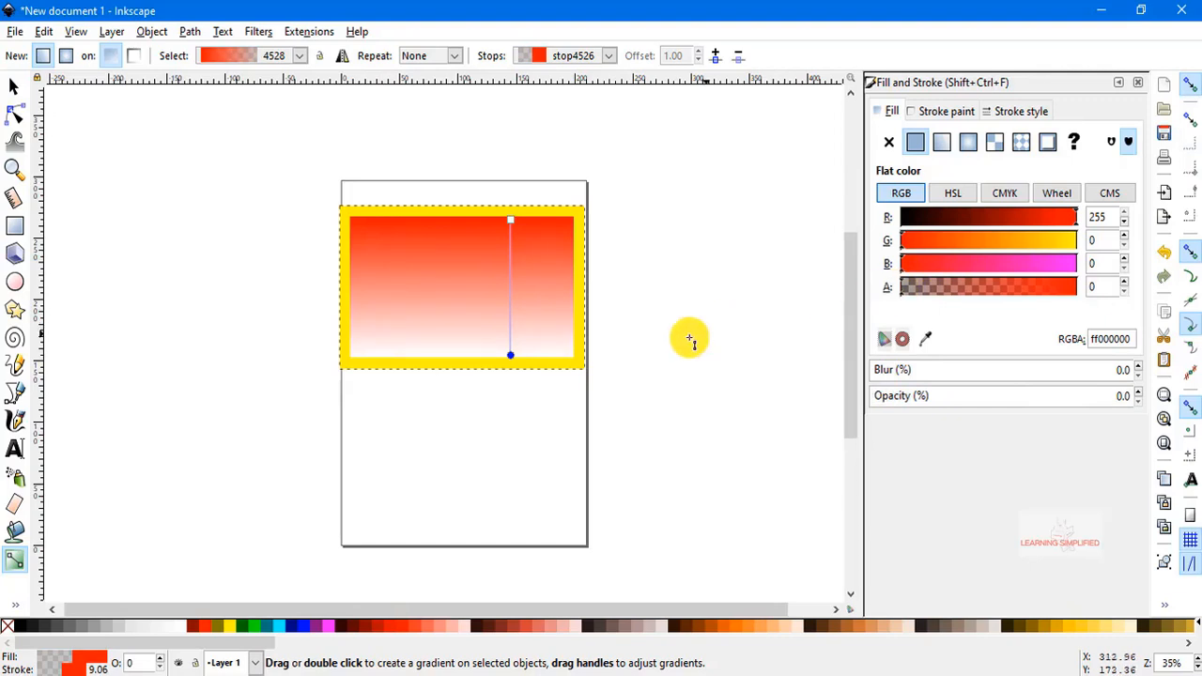
Recolour the gradient's bottom end stop to an opaque green with RGB 70, 147, 77 and alpha 255.
click(510, 355)
drag(509, 357, 509, 355)
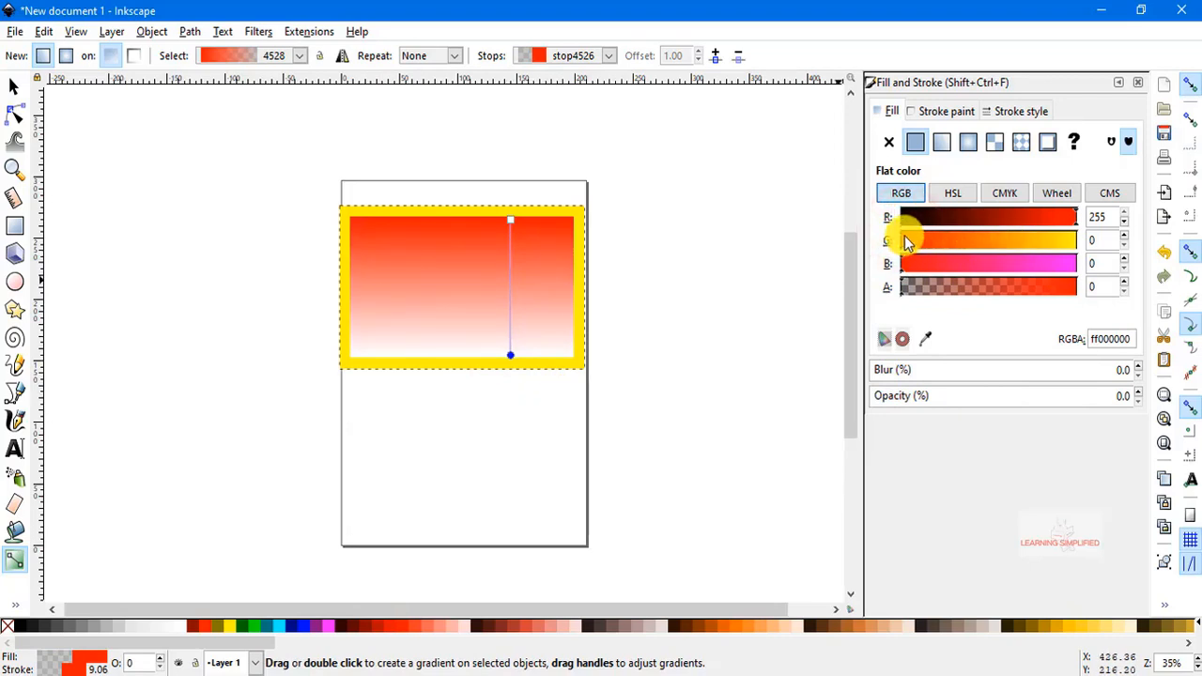
drag(904, 240, 1002, 242)
click(918, 219)
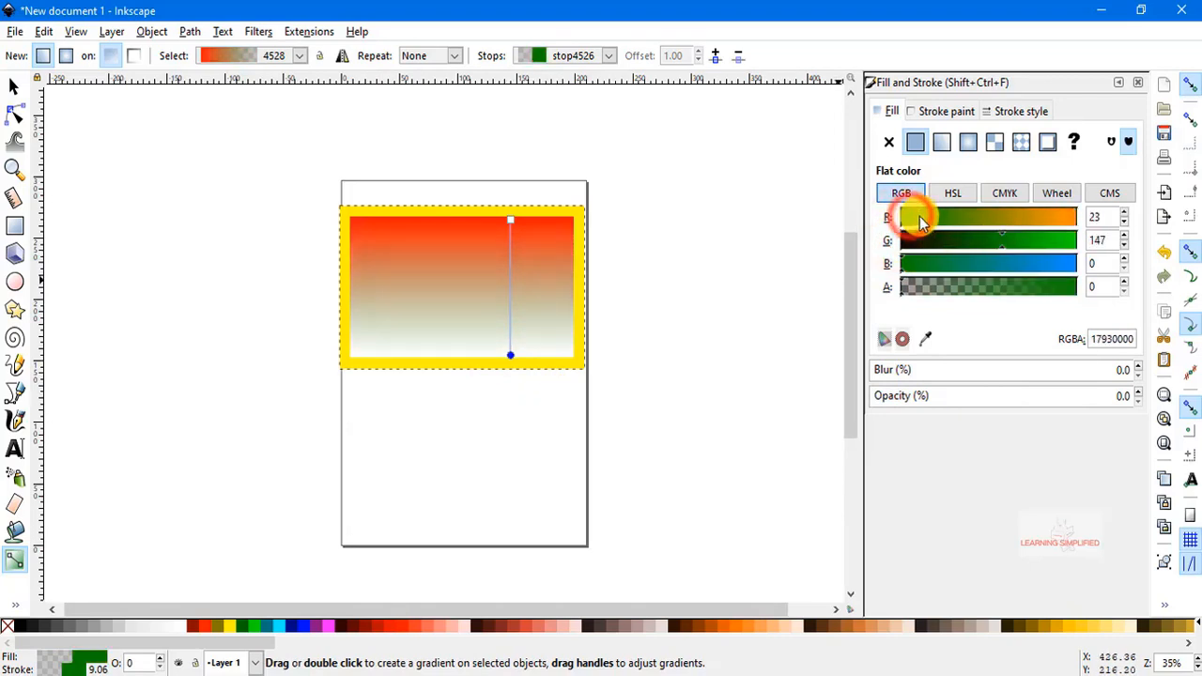
drag(918, 218, 950, 219)
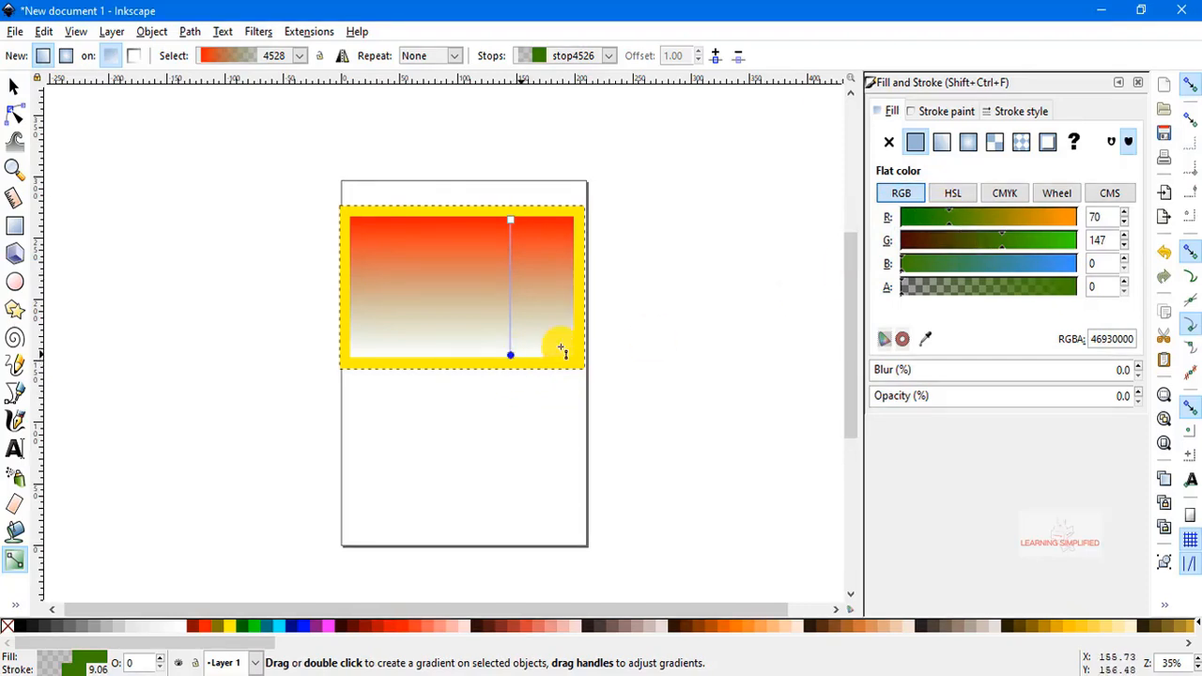
drag(904, 267, 960, 277)
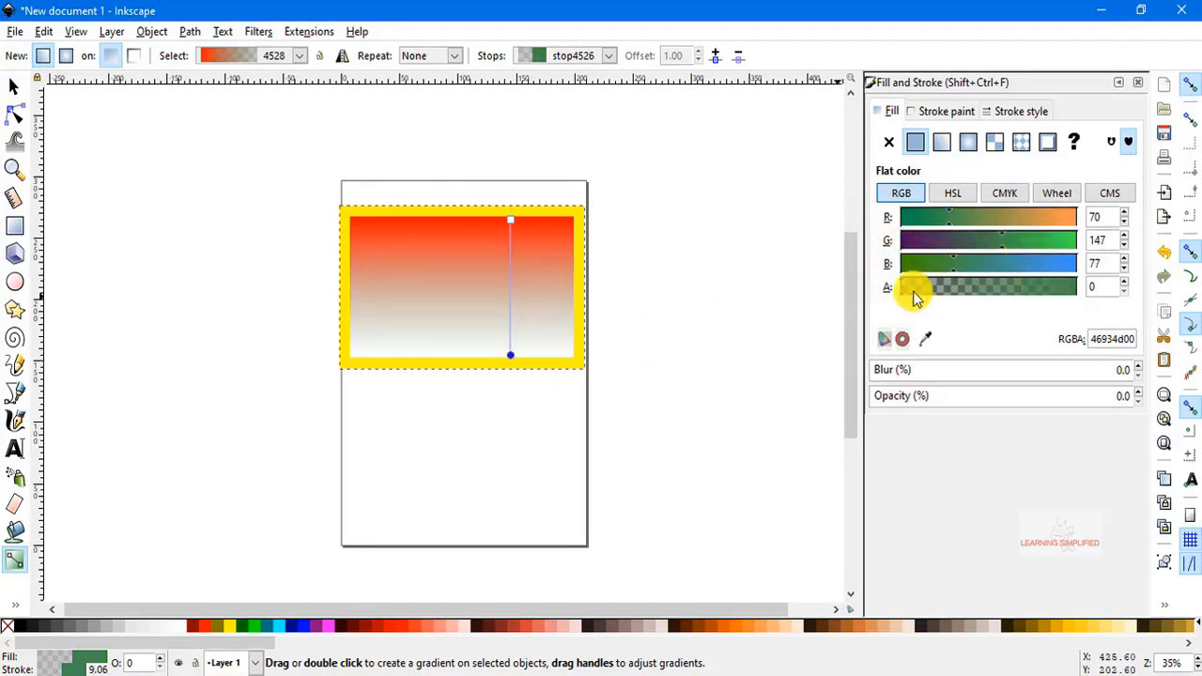
drag(903, 284, 1091, 296)
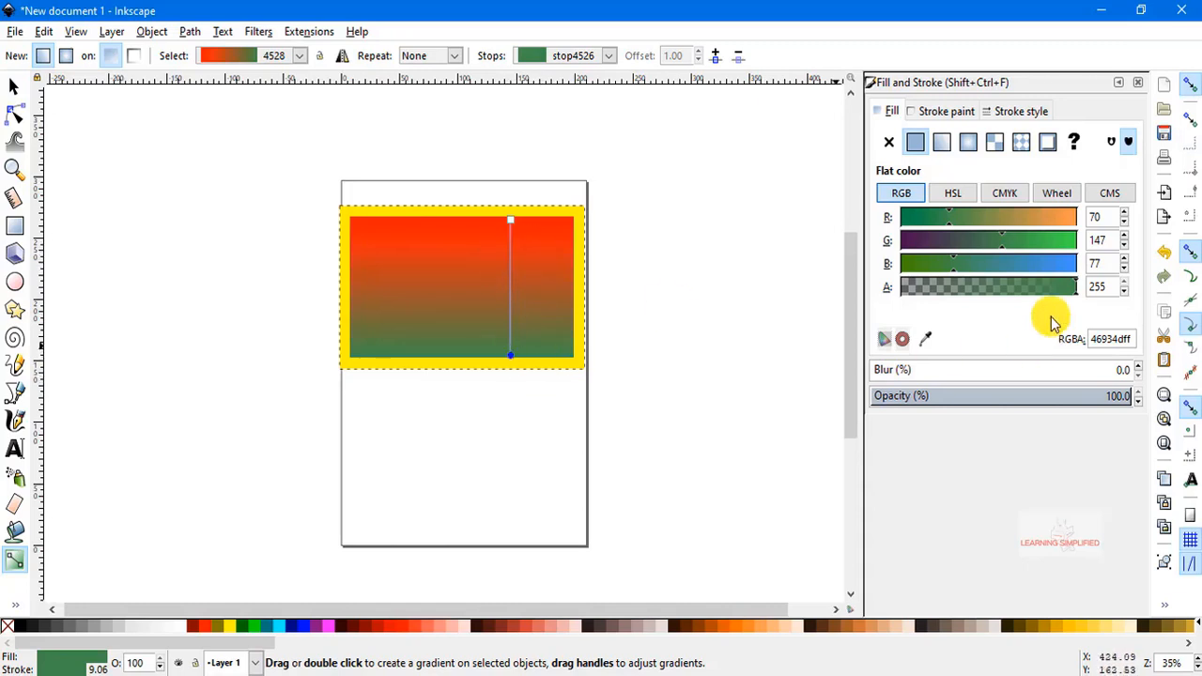
drag(1077, 286, 1081, 282)
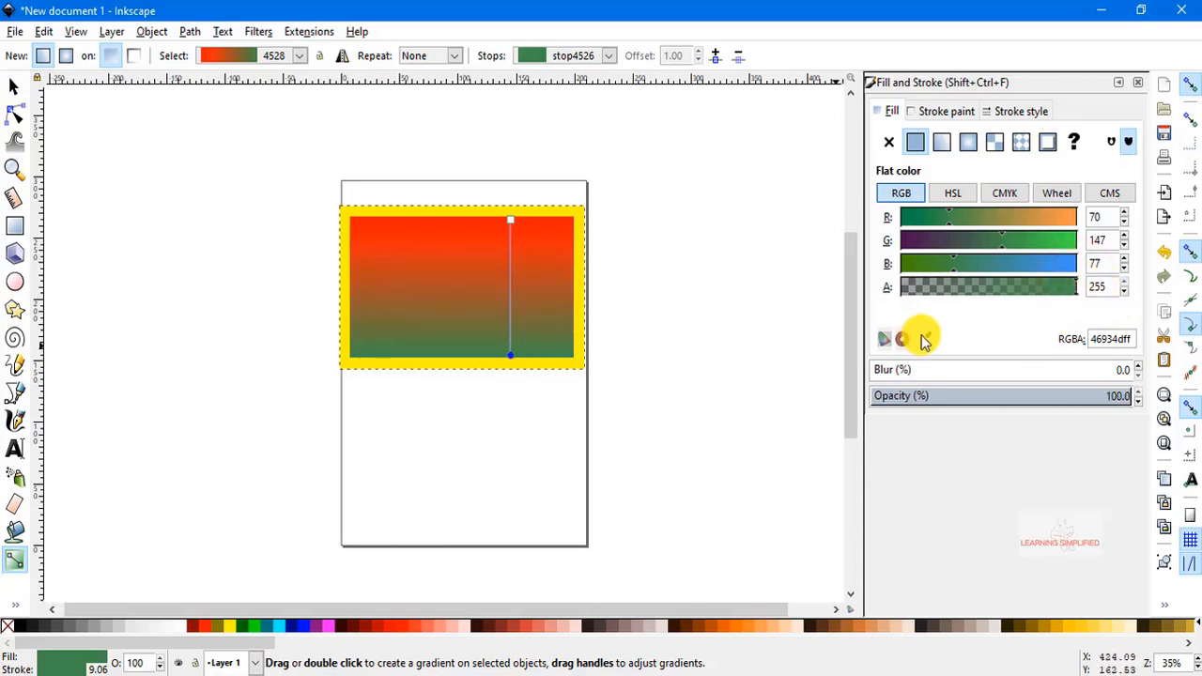
Stretch the gradient's start handle above the page, return it to the rectangle's top edge, and select the green end stop.
click(512, 221)
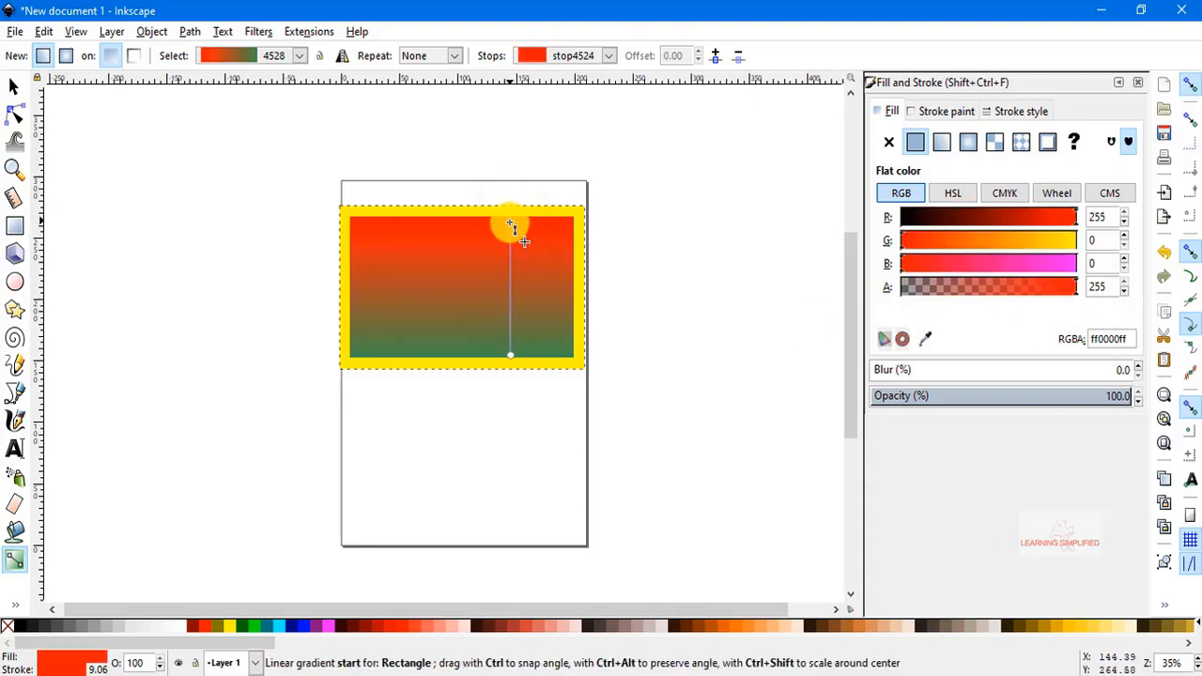
drag(512, 220, 513, 128)
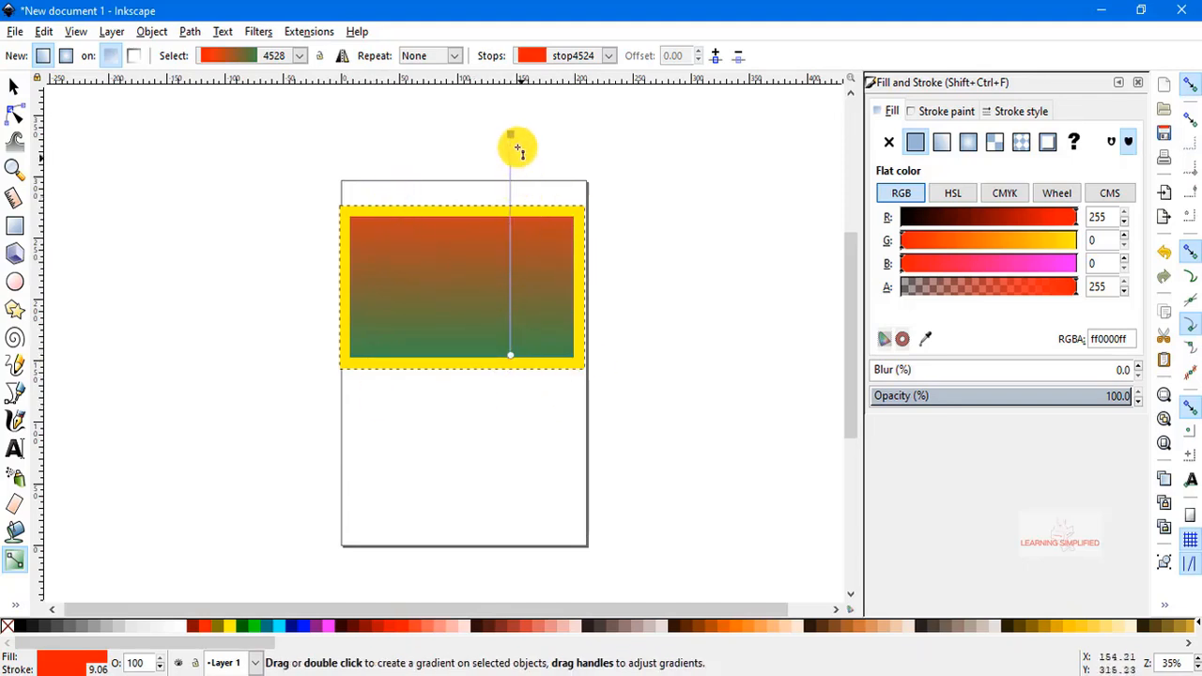
drag(512, 136, 512, 214)
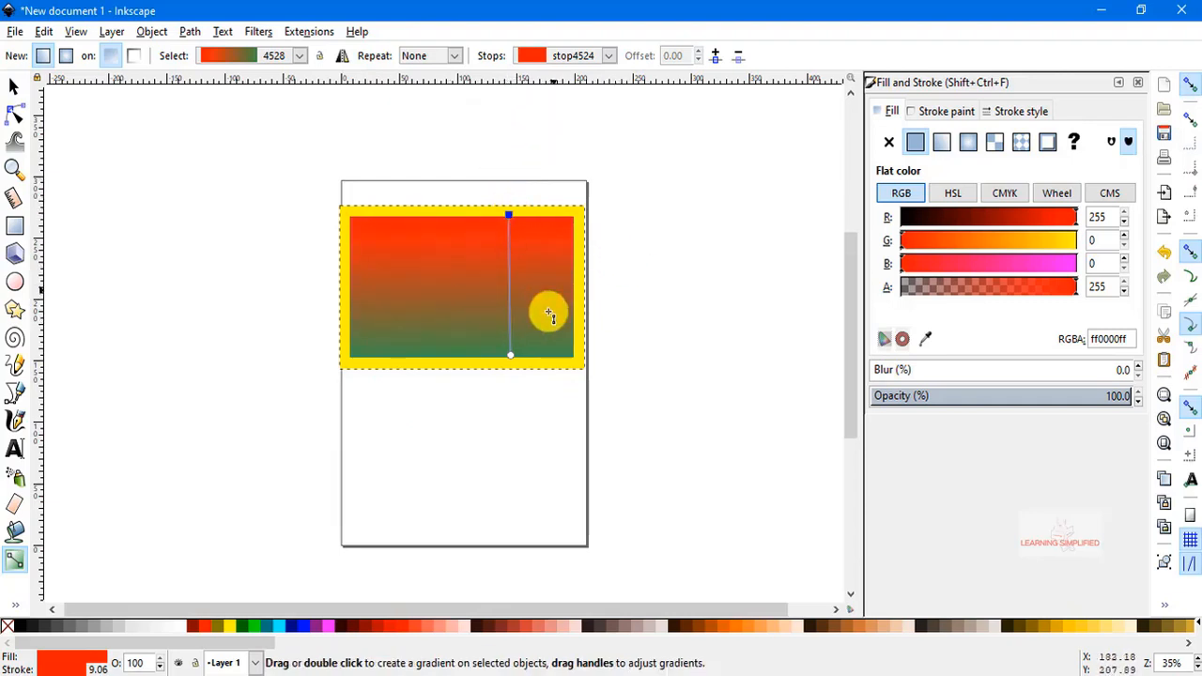
click(511, 356)
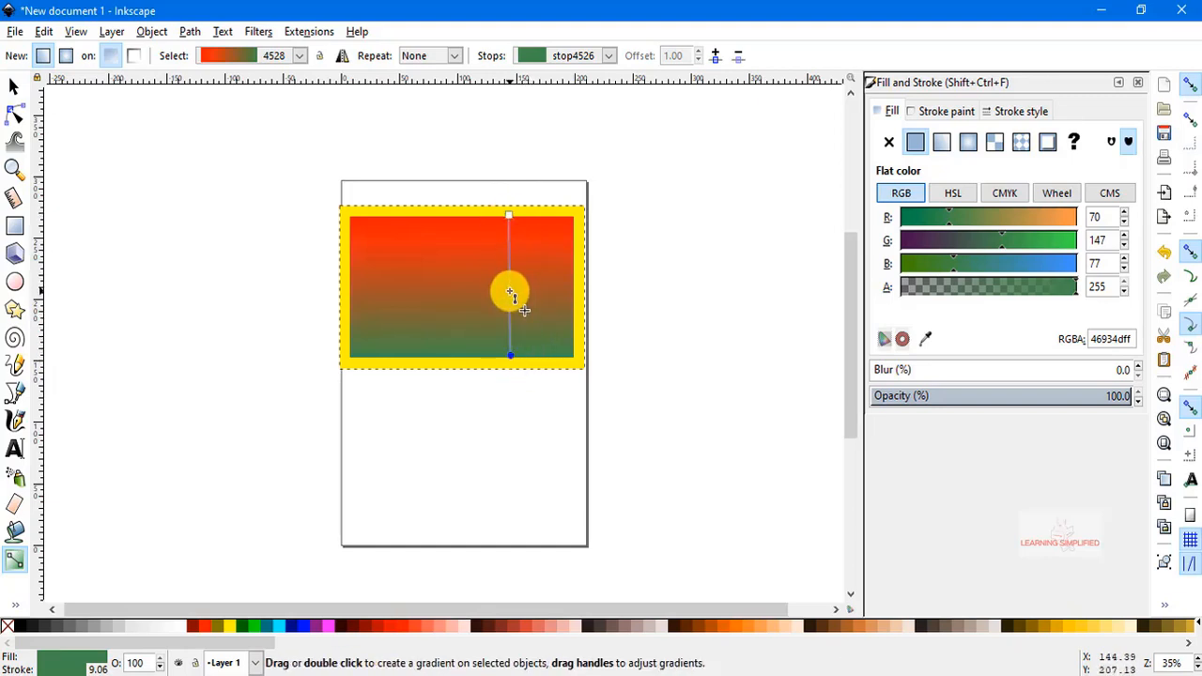
Add a middle stop at offset 0.54 on the gradient line and colour it yellow with RGB 237, 237, 36.
double_click(510, 295)
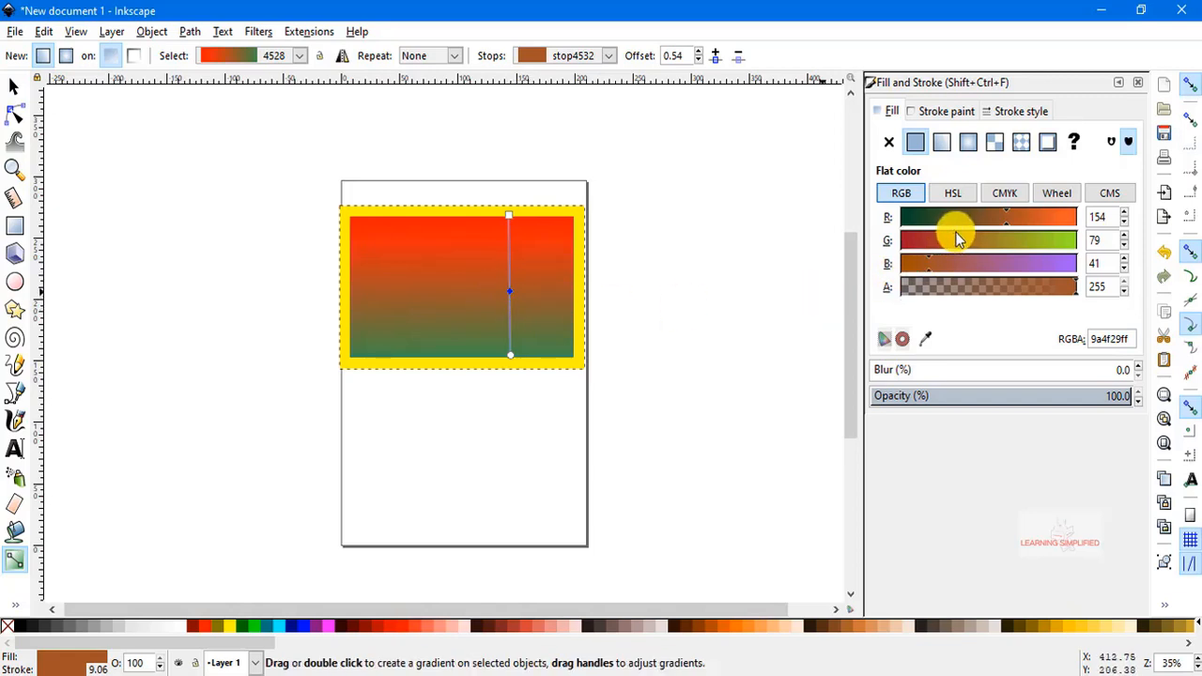
drag(958, 239, 1064, 233)
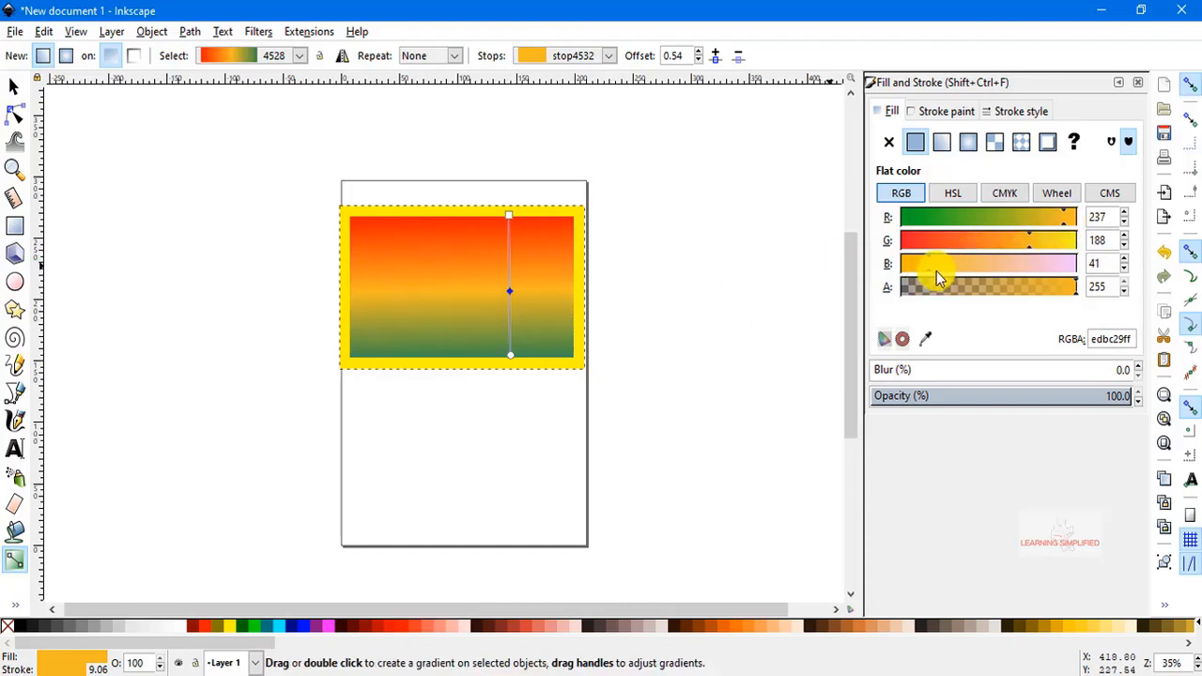
mouse_move(930, 272)
mouse_down()
mouse_move(901, 272)
mouse_move(928, 270)
mouse_up()
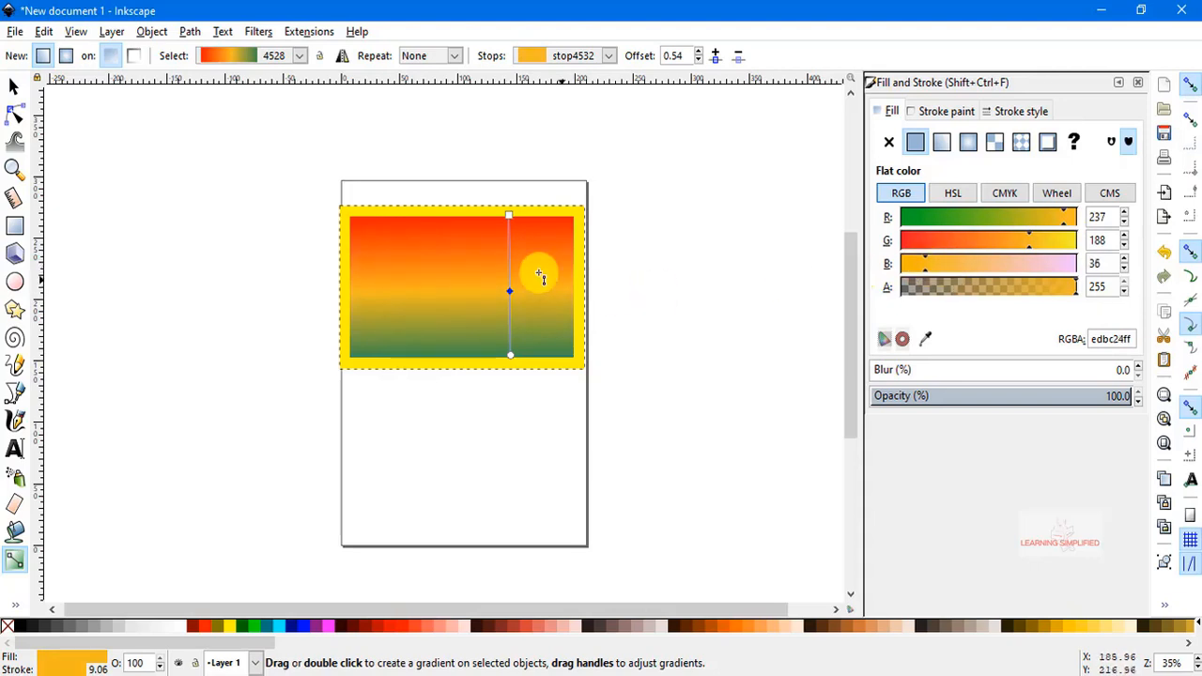
drag(1065, 244, 1067, 245)
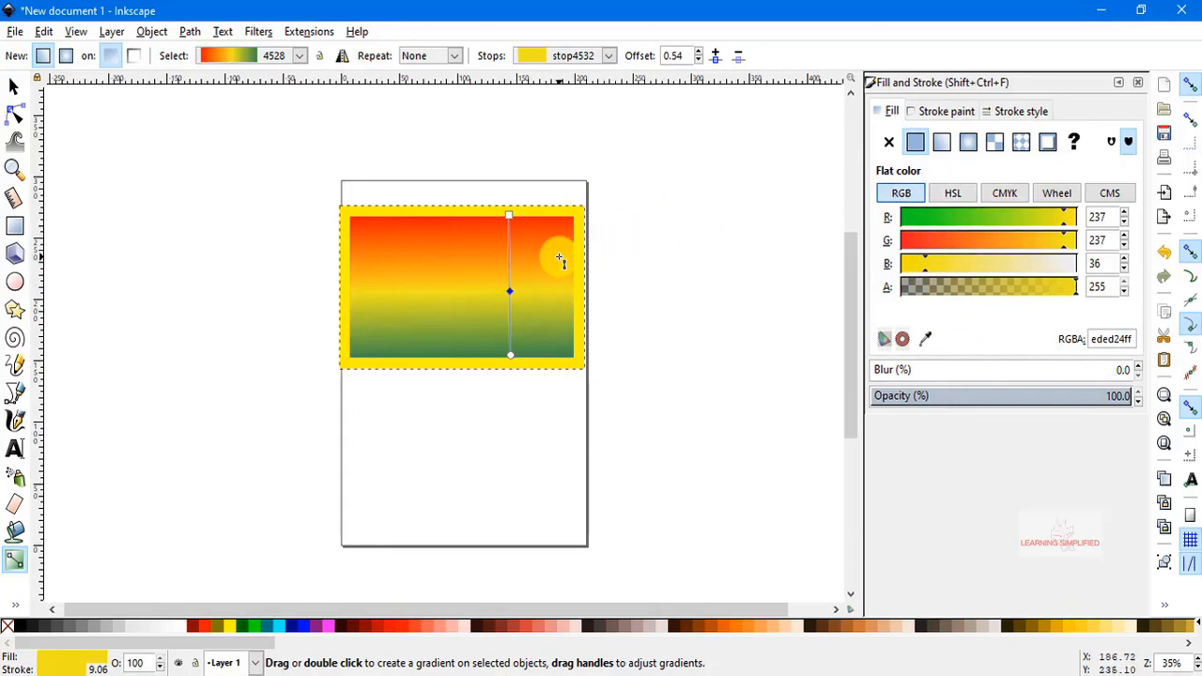
Change the rectangle's fill to a radial gradient, try its centre and top radius handles, and select the outer green stop.
click(970, 143)
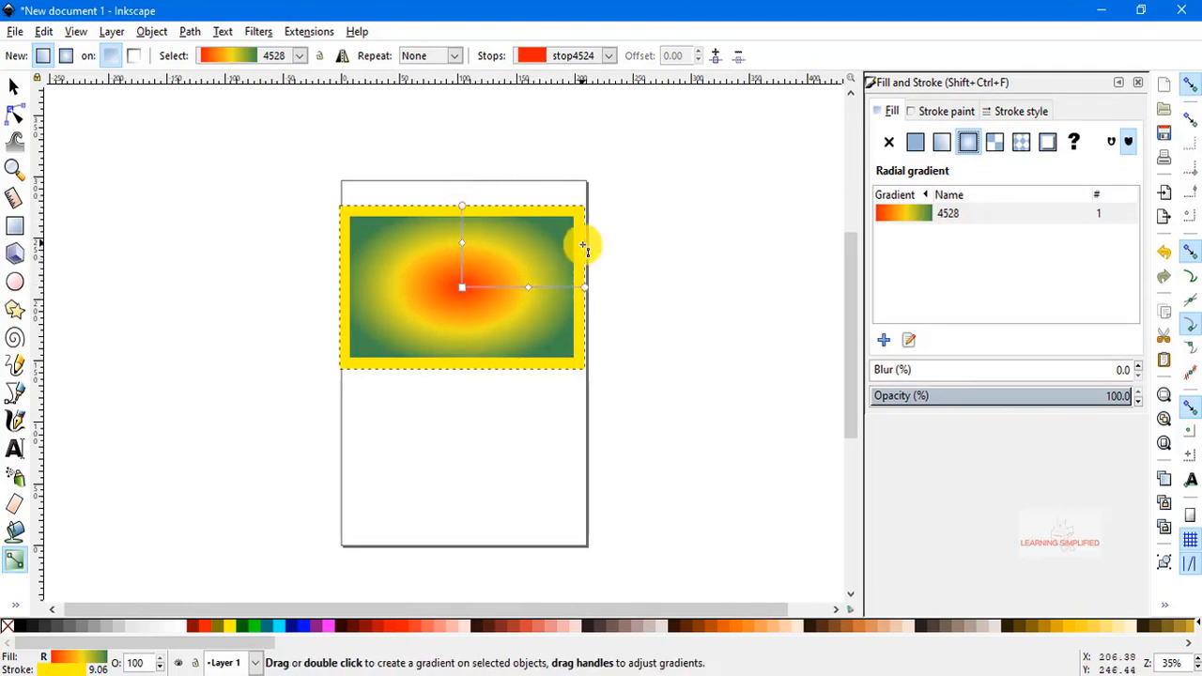
drag(464, 287, 460, 246)
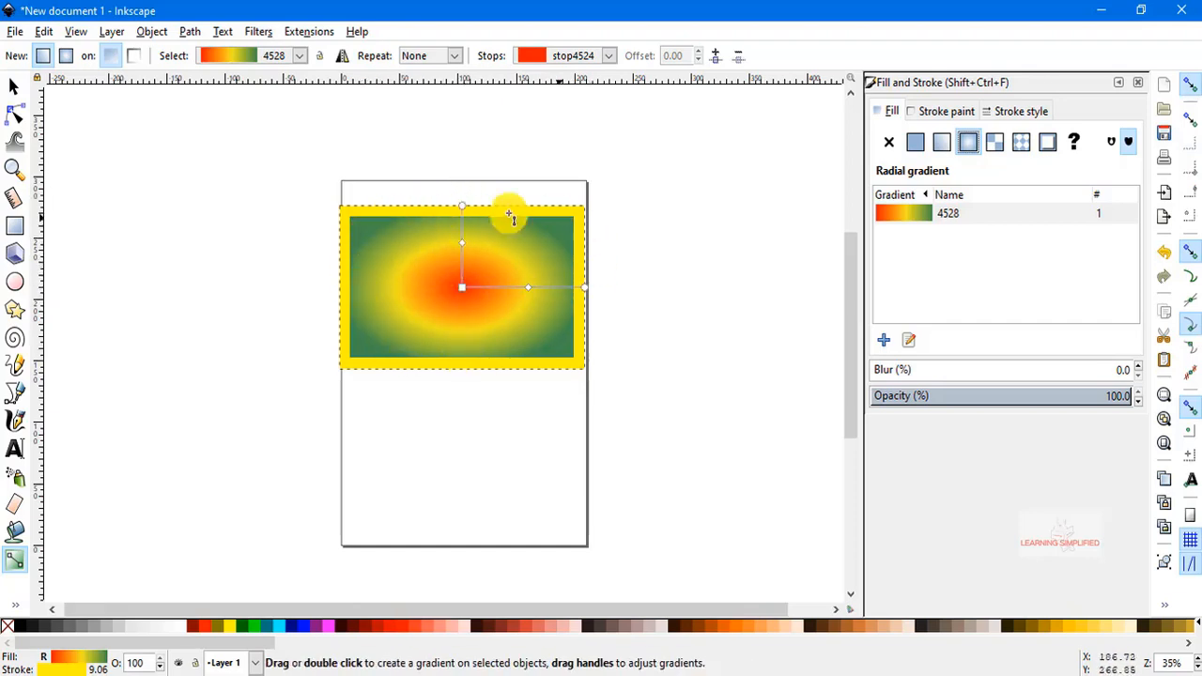
drag(463, 206, 461, 207)
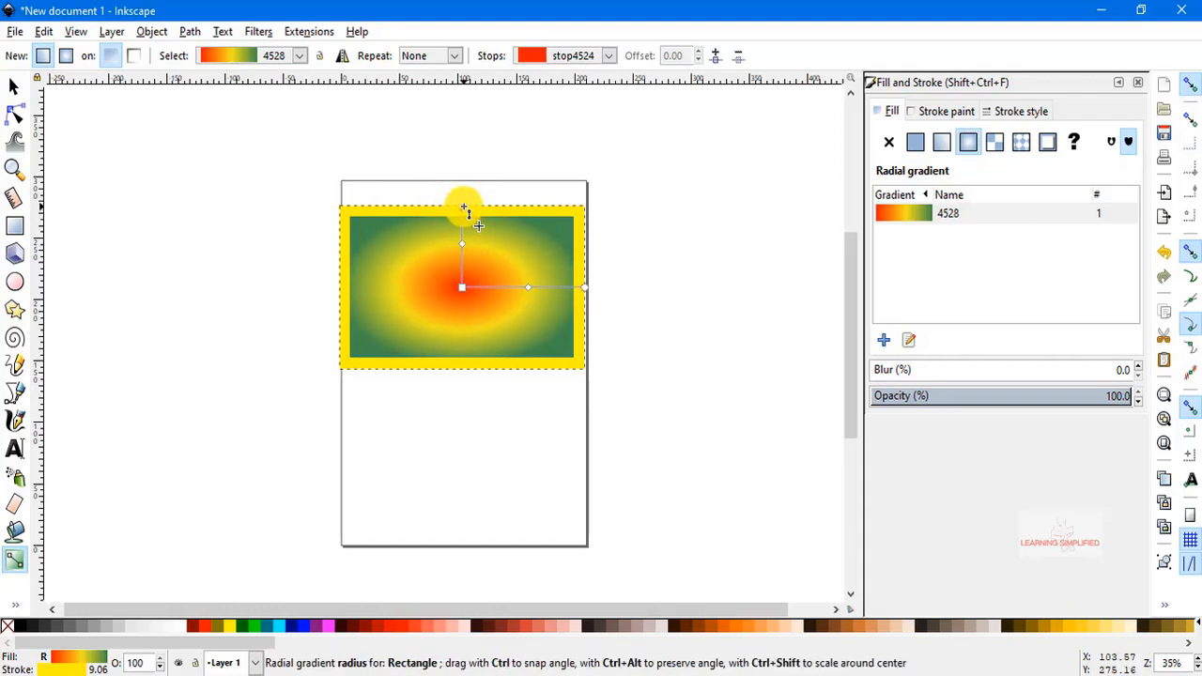
click(462, 207)
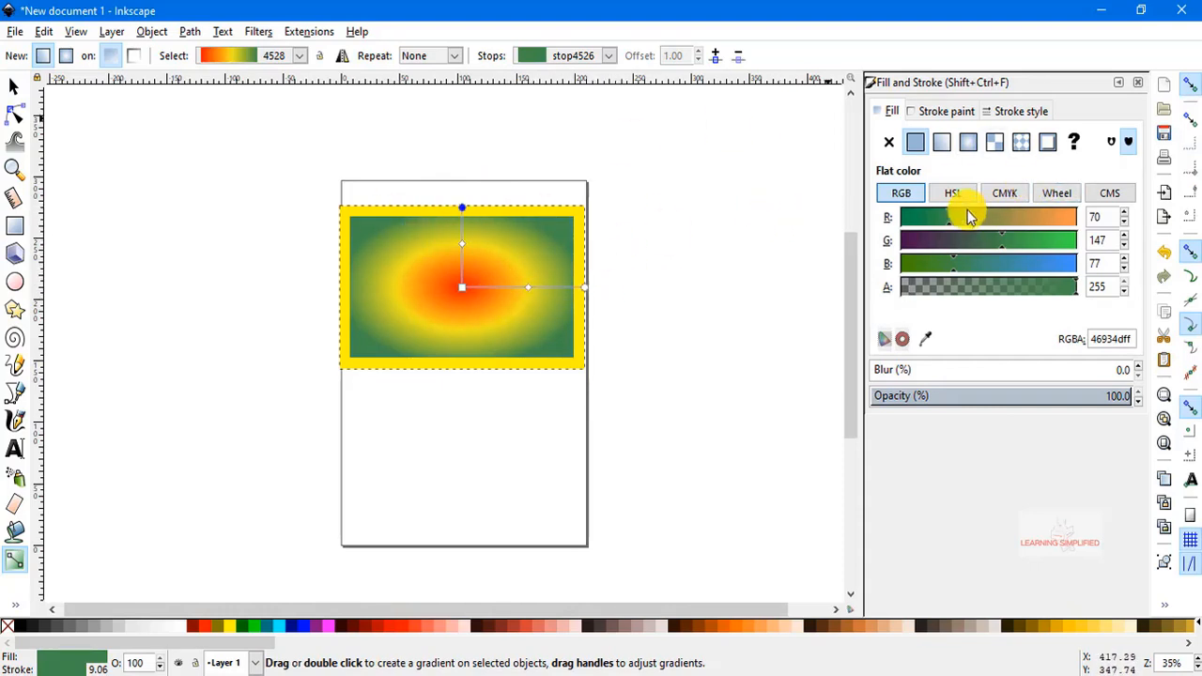
Switch the rectangle's fill to a mesh gradient and bend the mesh's top edge downward near its right side.
click(996, 150)
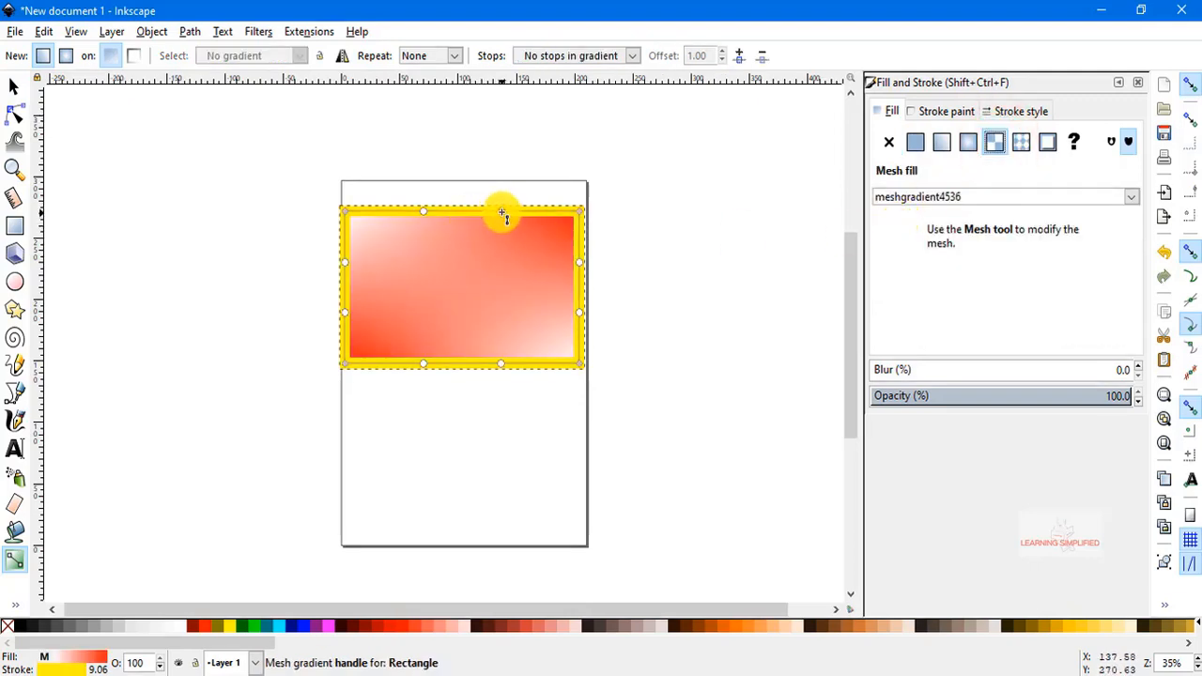
drag(502, 214, 502, 303)
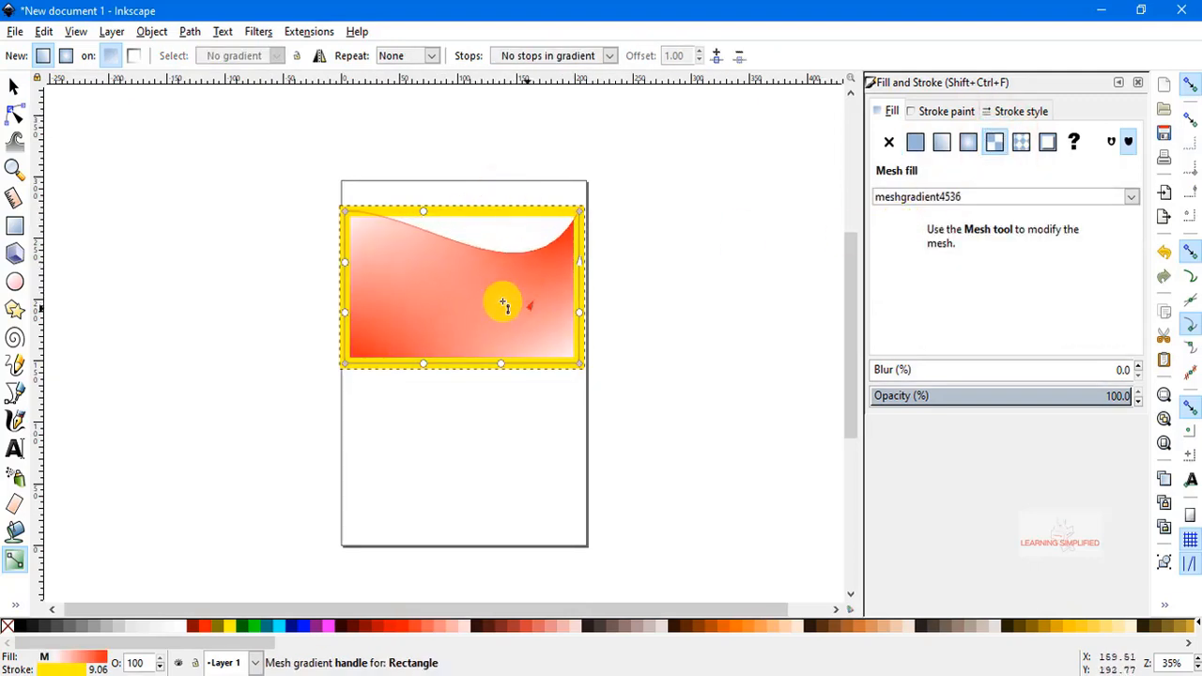
Disable snapping, then nudge the mesh gradient's top-left corner slightly inward and bend its left edge toward the rectangle's centre.
click(355, 210)
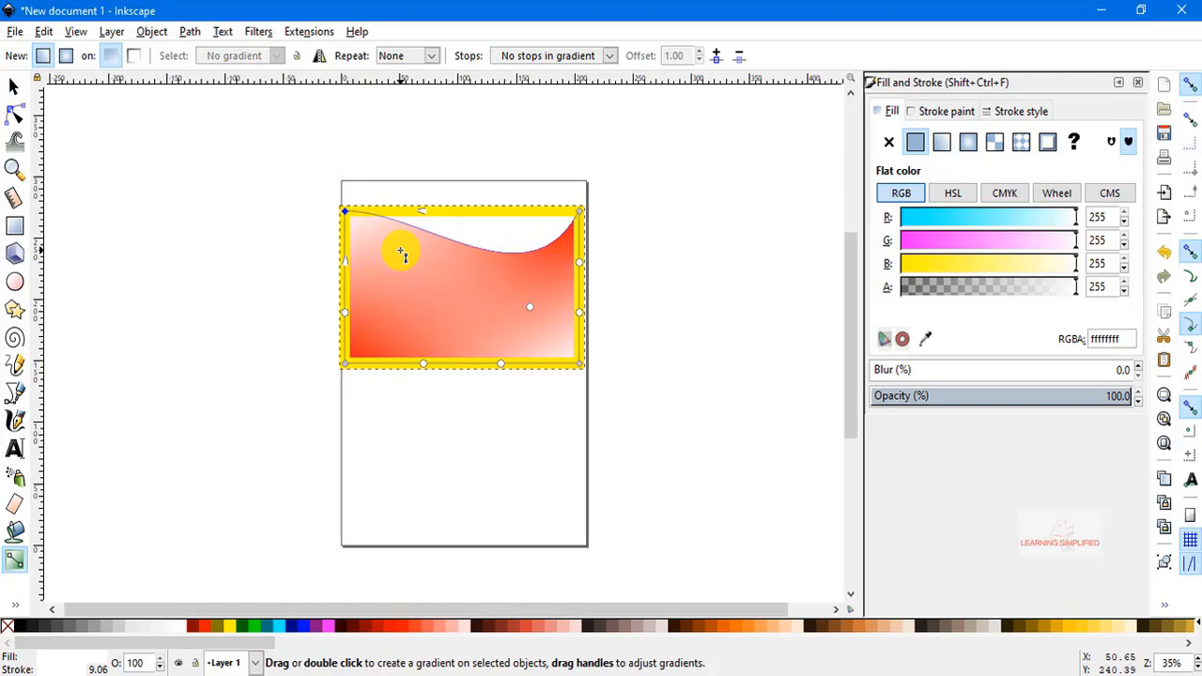
click(1190, 87)
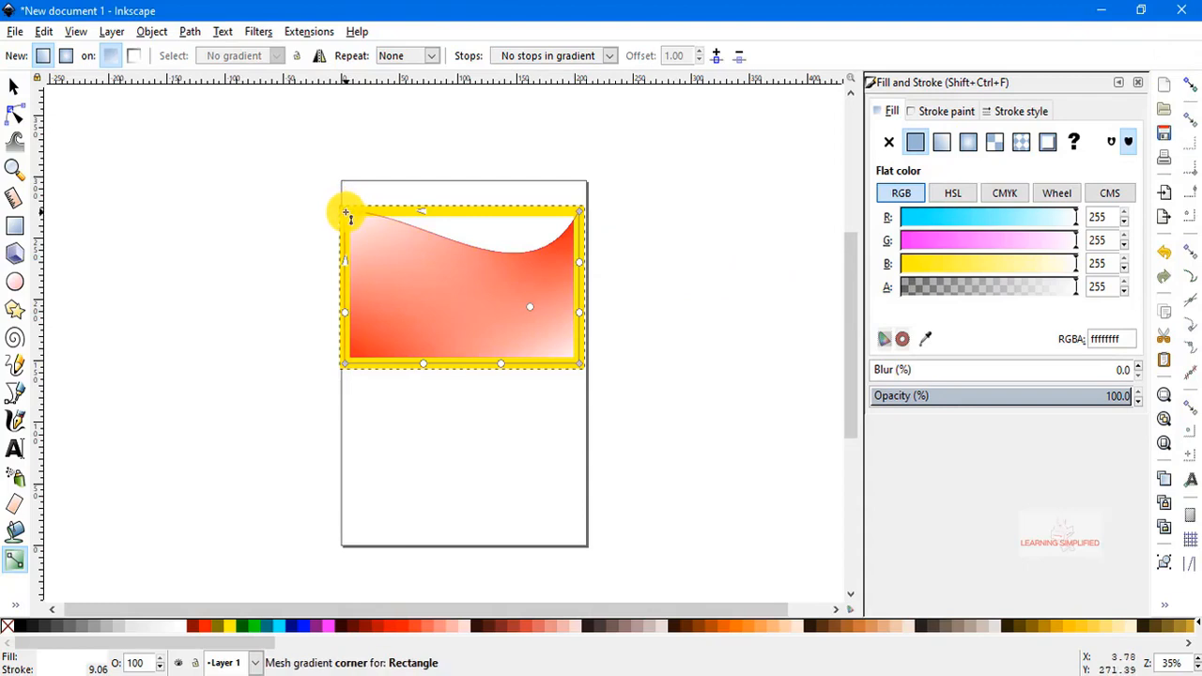
mouse_move(343, 211)
mouse_down()
mouse_move(359, 220)
mouse_move(347, 218)
mouse_up()
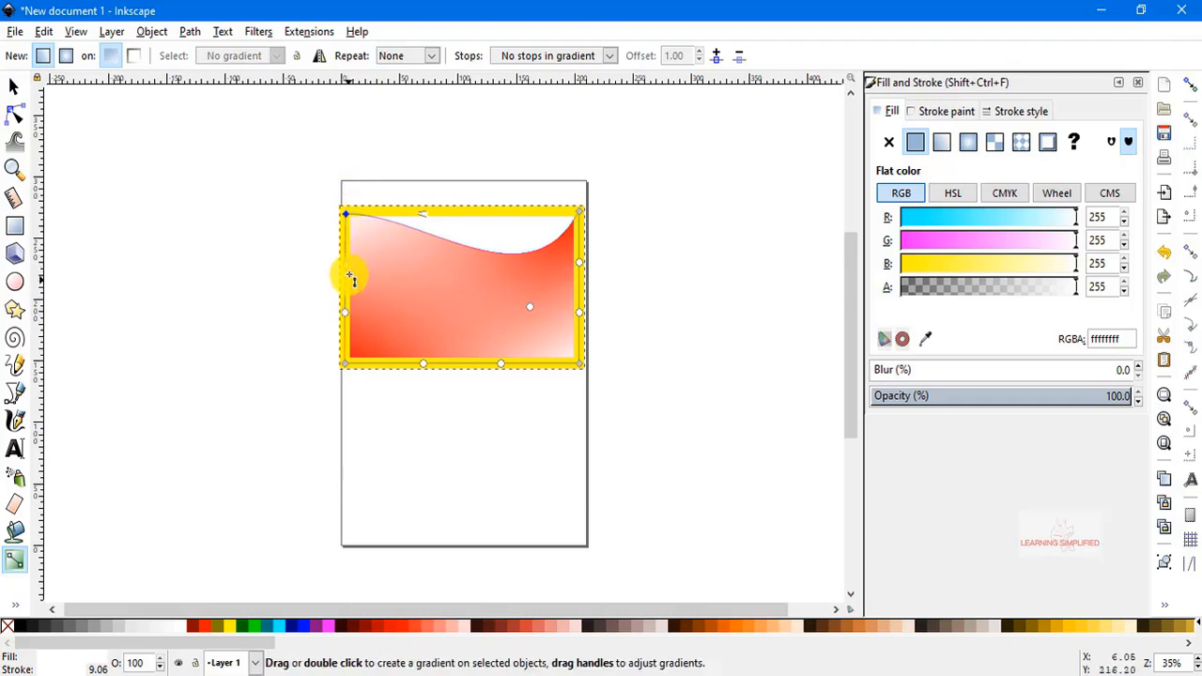
drag(346, 312, 371, 300)
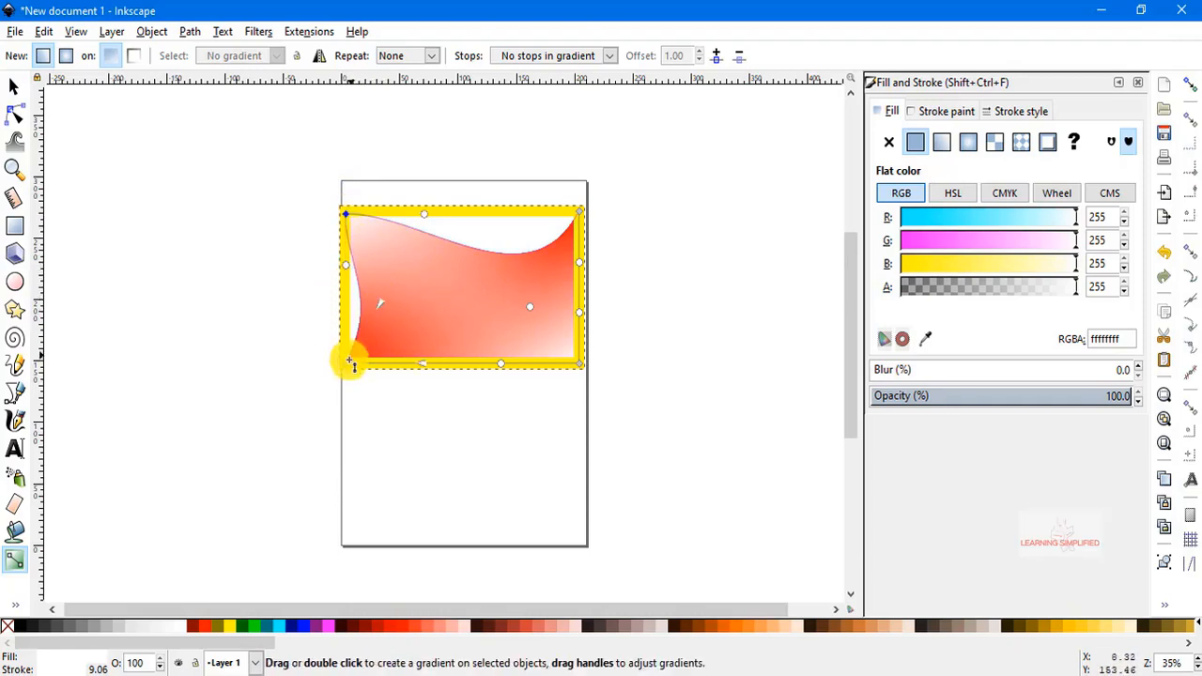
Shift the mesh gradient's bottom-left corner slightly downward and pull the handles of its bottom and right edges inward.
click(342, 365)
drag(342, 369, 348, 376)
drag(504, 369, 504, 349)
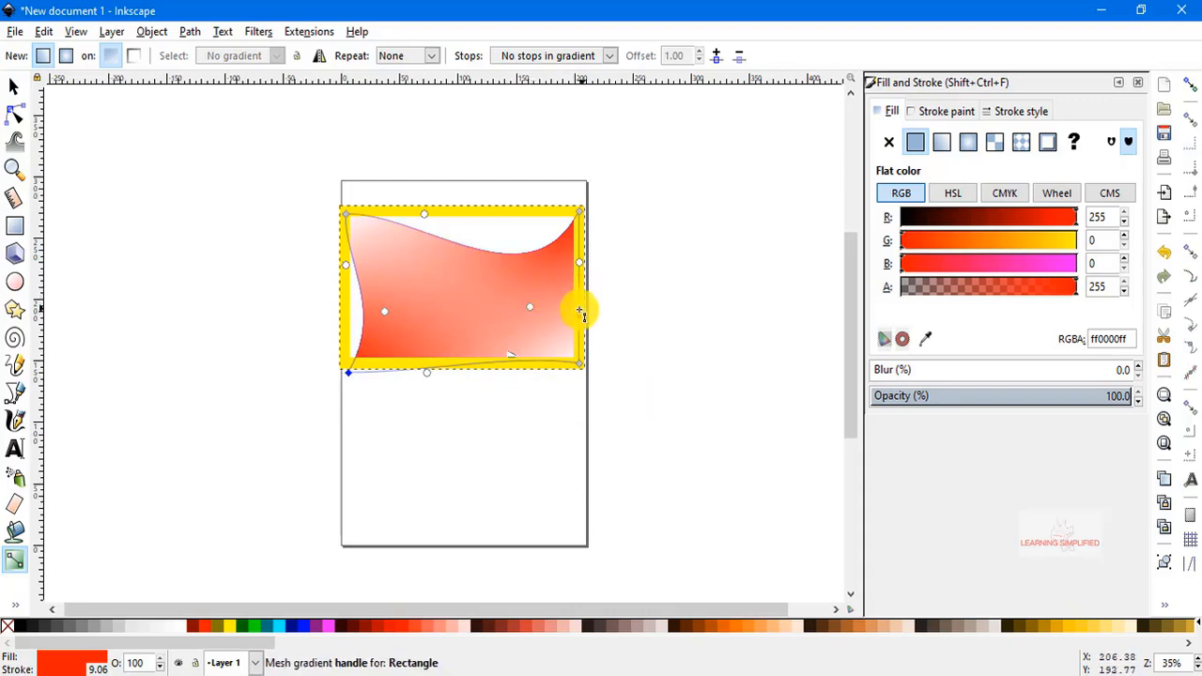
drag(579, 261, 566, 262)
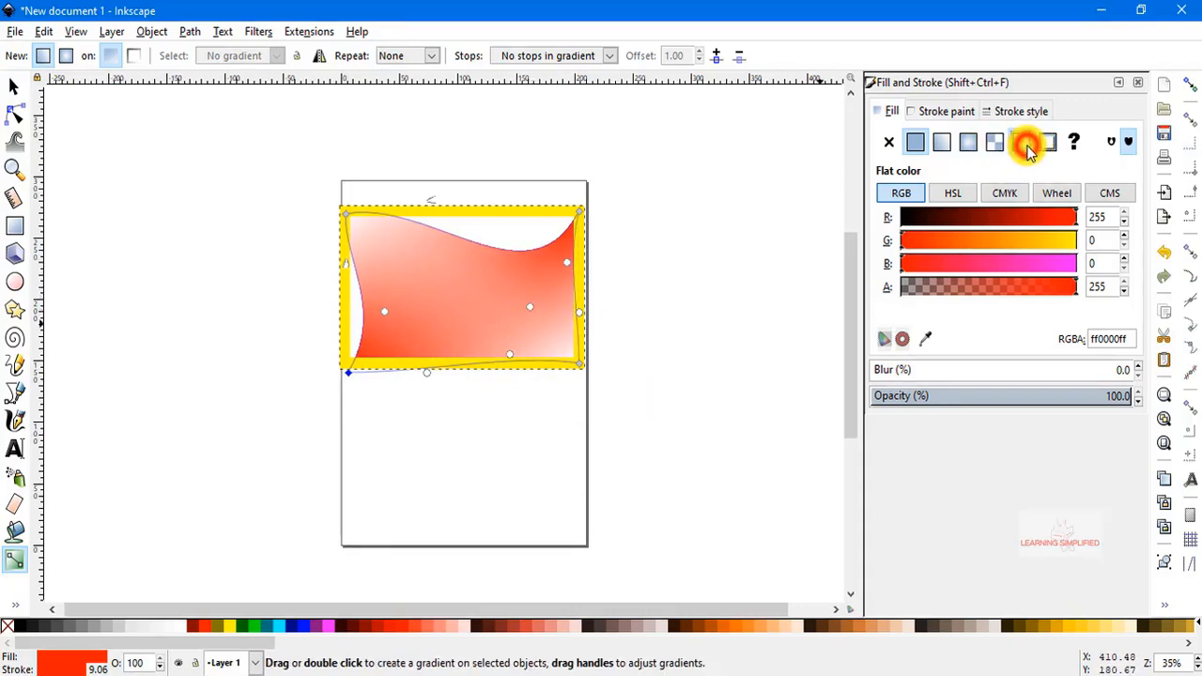
Change the rectangle's fill to a pattern and try Stripes 1:1, Stripes 1:1 white and Stripes 1:1.5 white.
click(1021, 141)
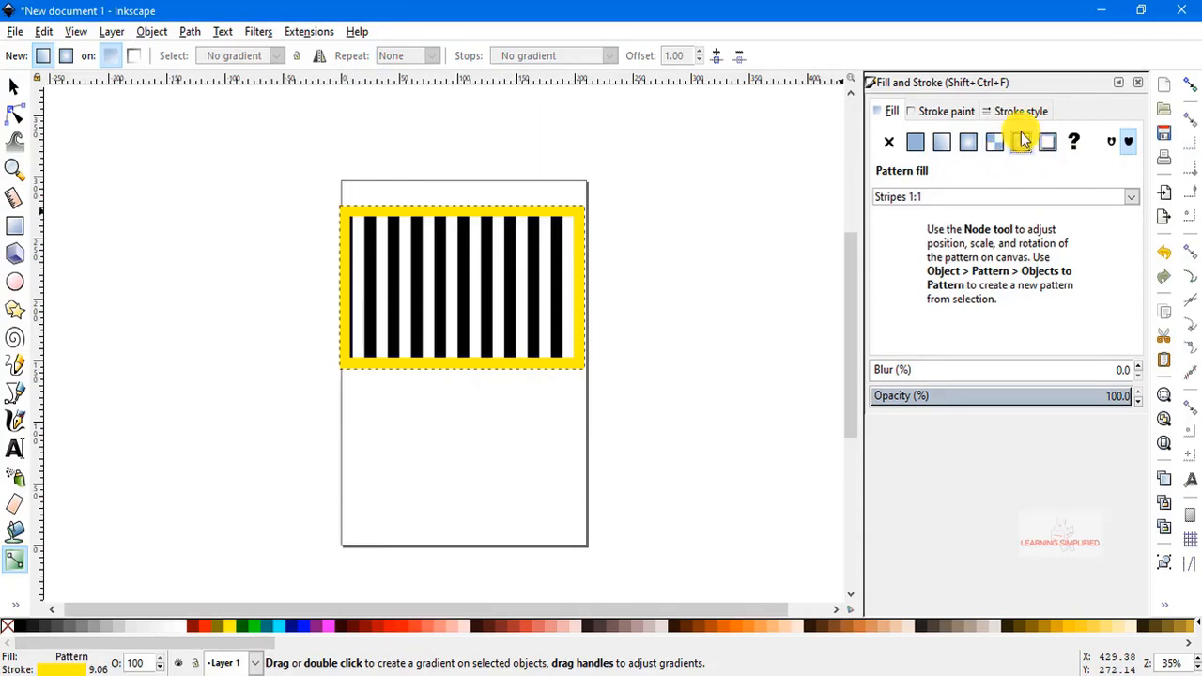
click(888, 111)
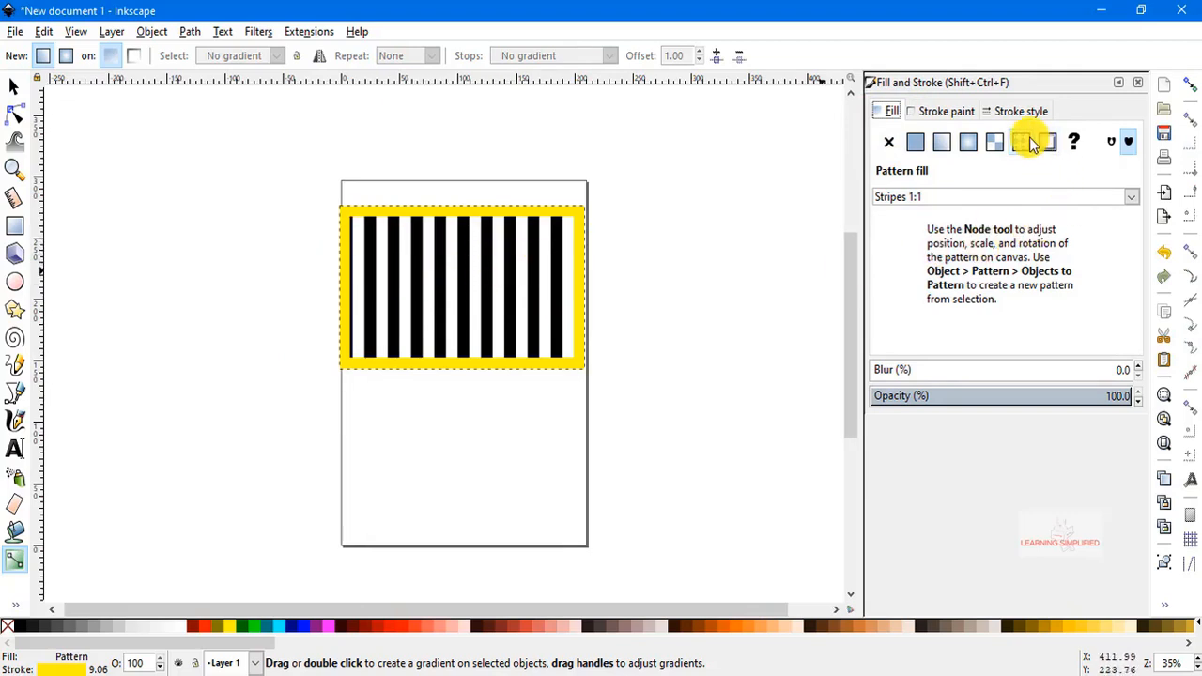
click(1131, 199)
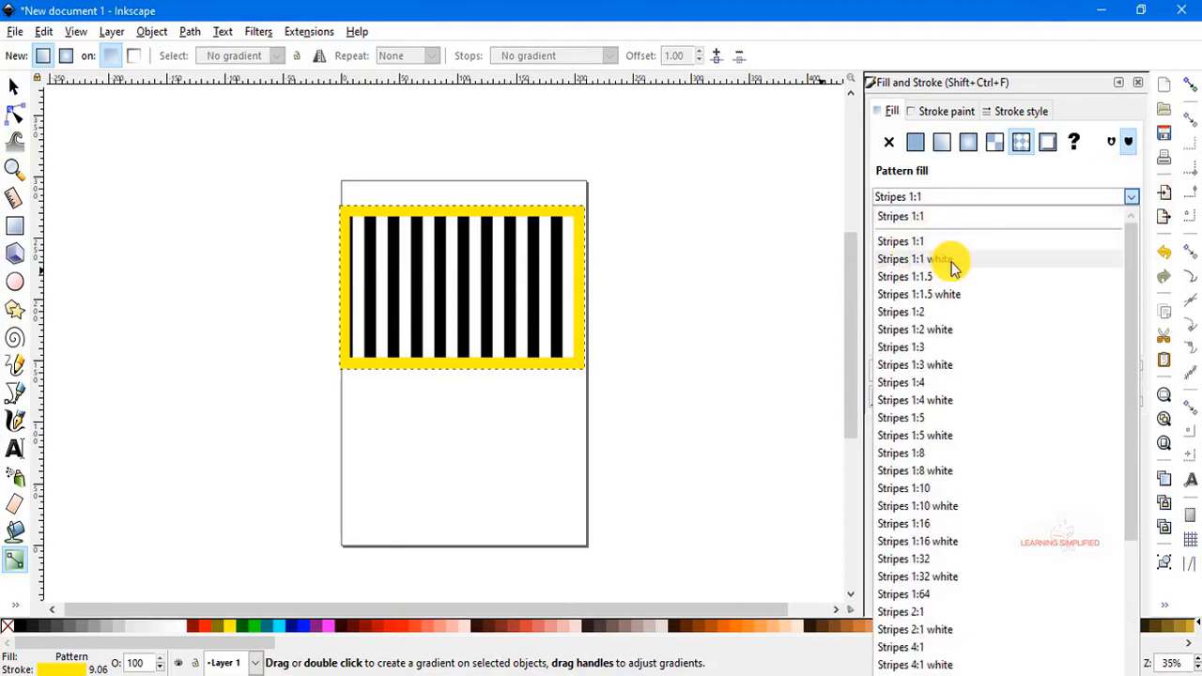
click(922, 241)
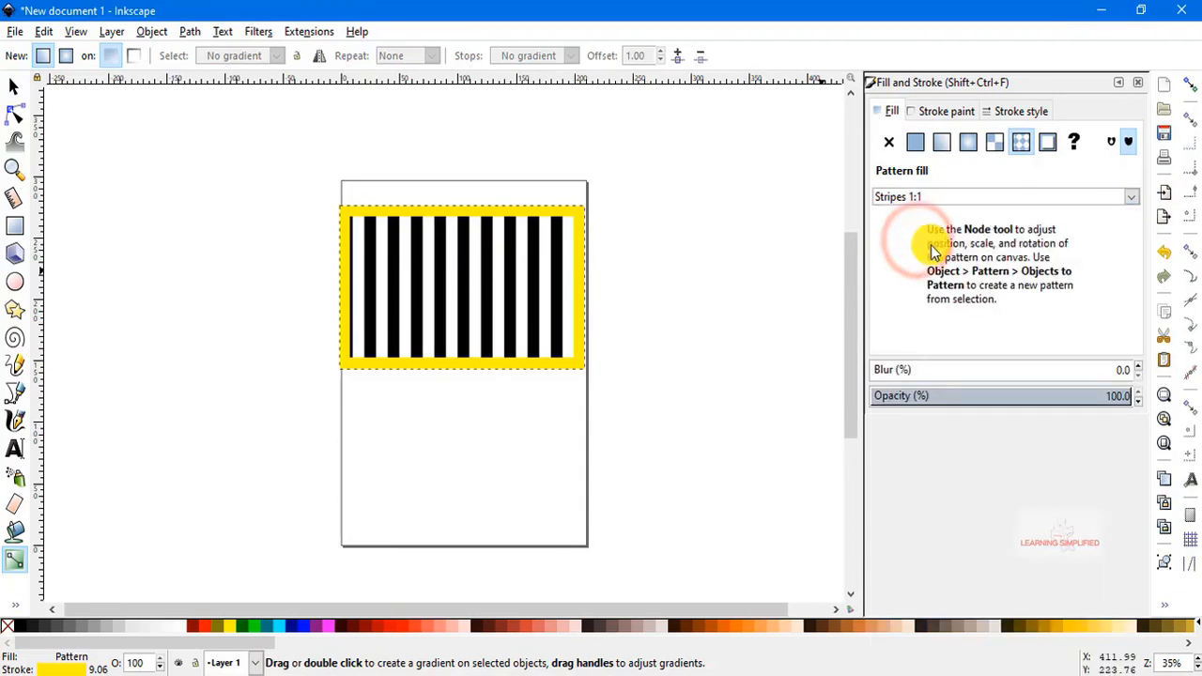
click(1001, 196)
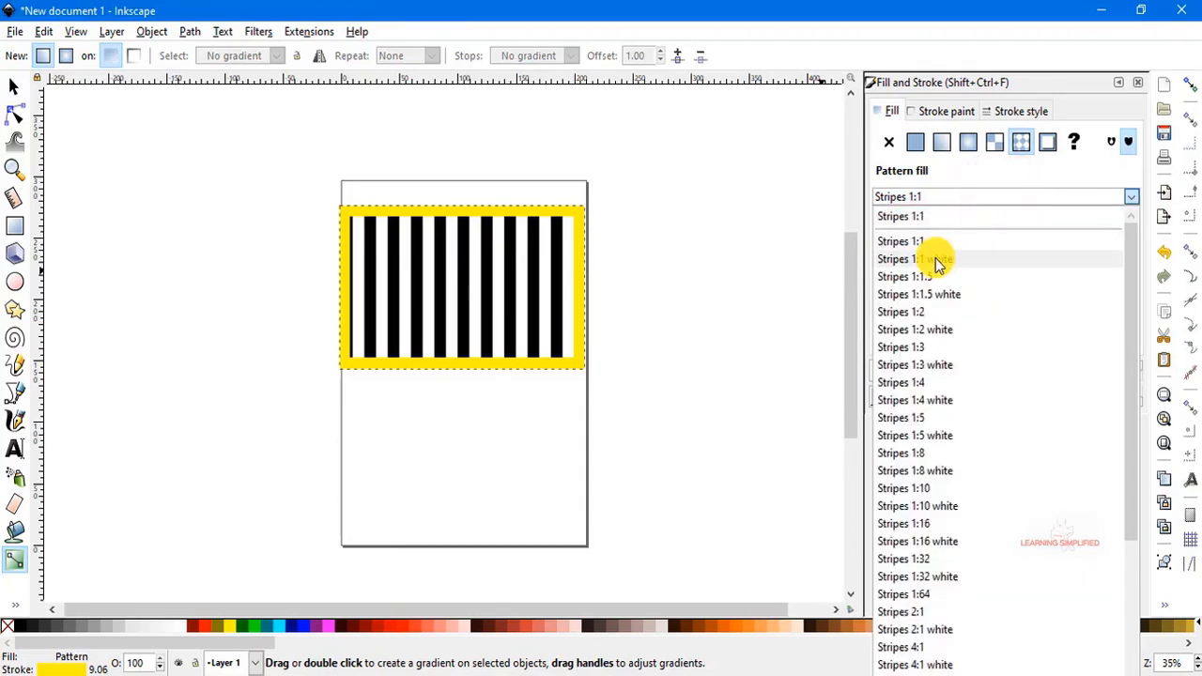
click(935, 258)
click(1026, 197)
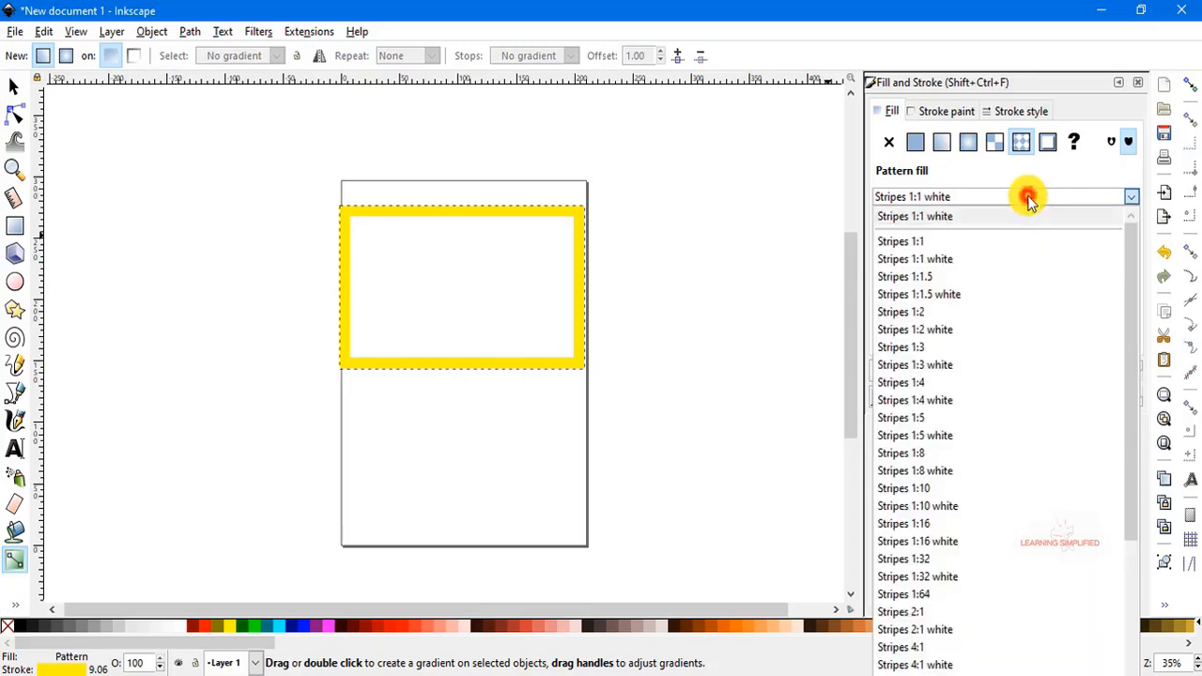
click(950, 294)
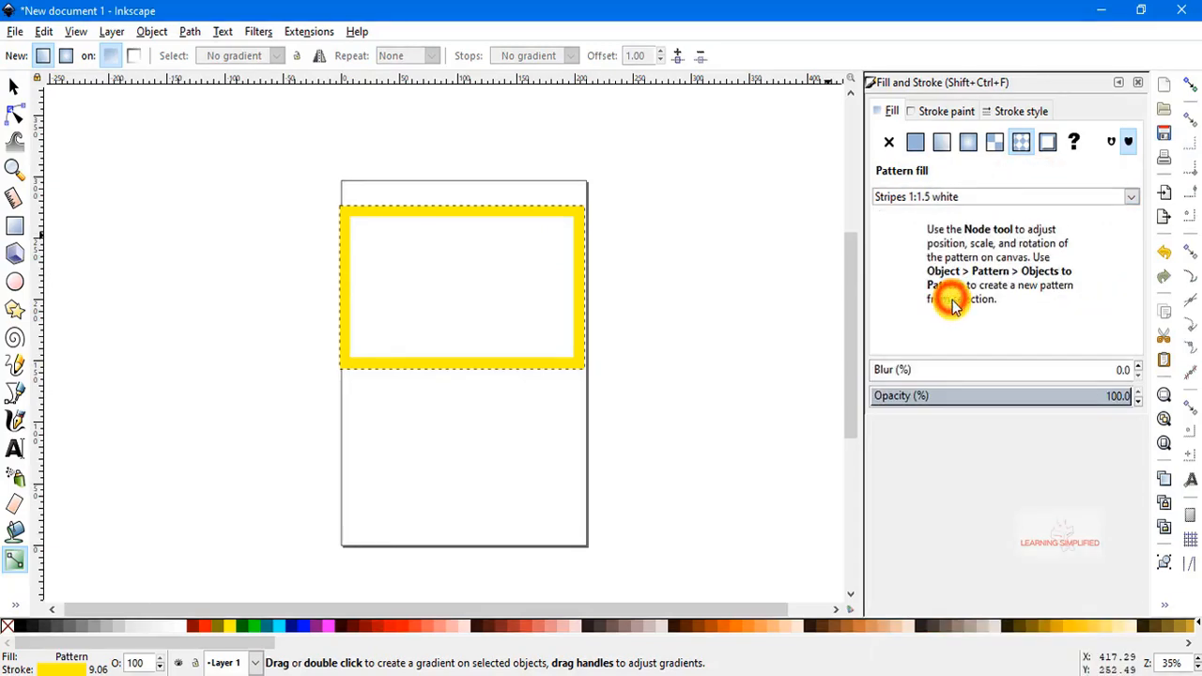
Try the Checkerboard and Packed circles patterns as the rectangle's fill.
click(1001, 196)
scroll(971, 402, down, 5)
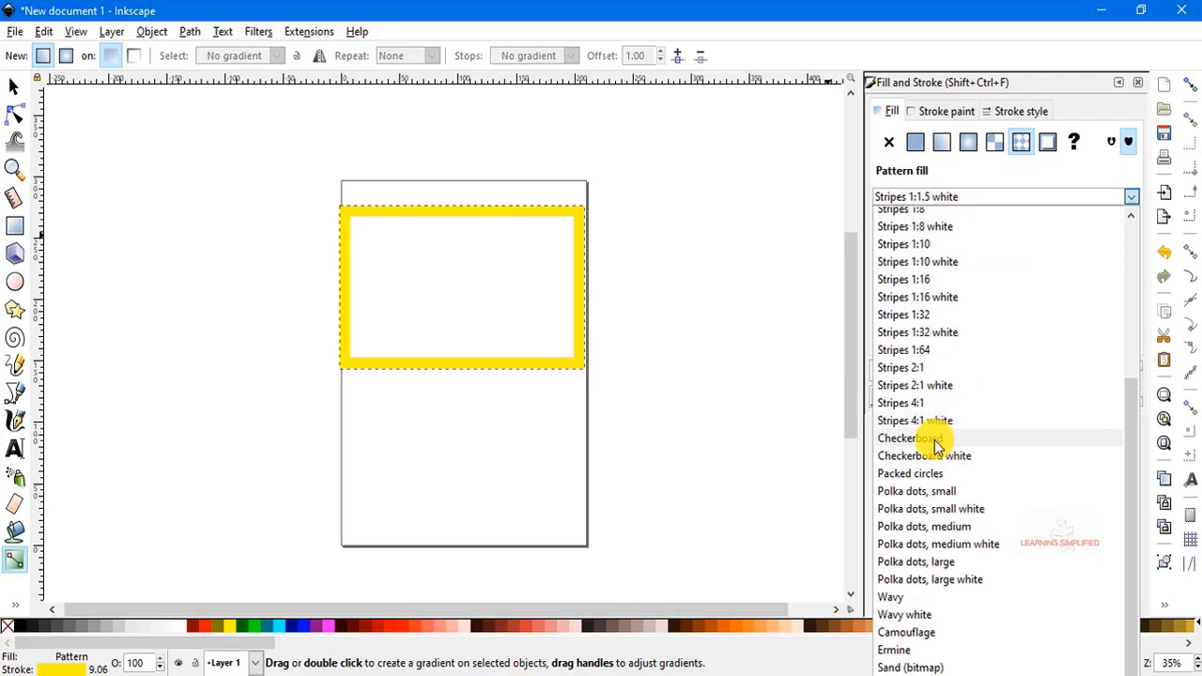
click(934, 440)
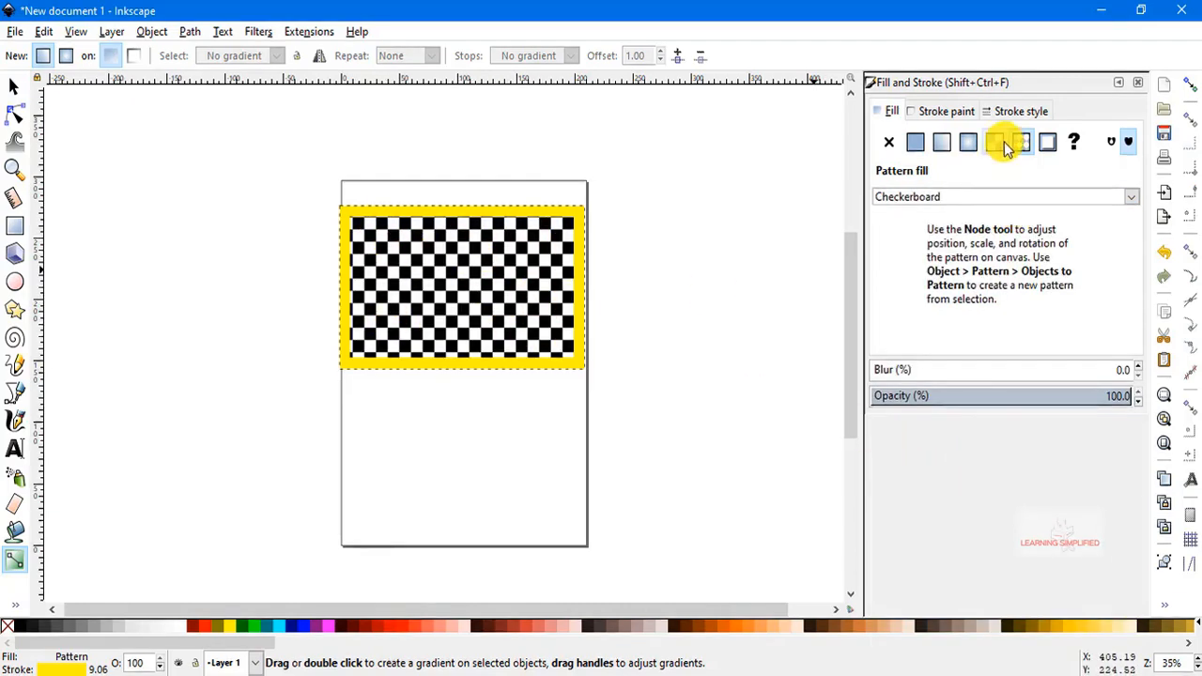
click(1033, 196)
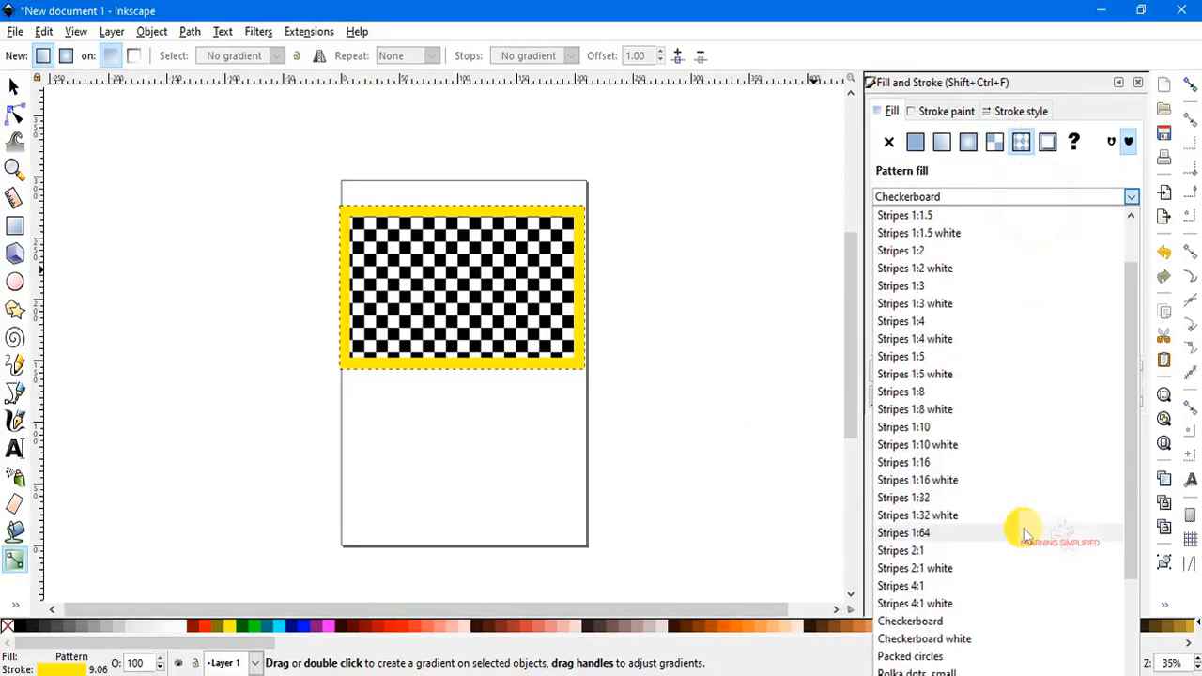
scroll(1033, 512, down, 3)
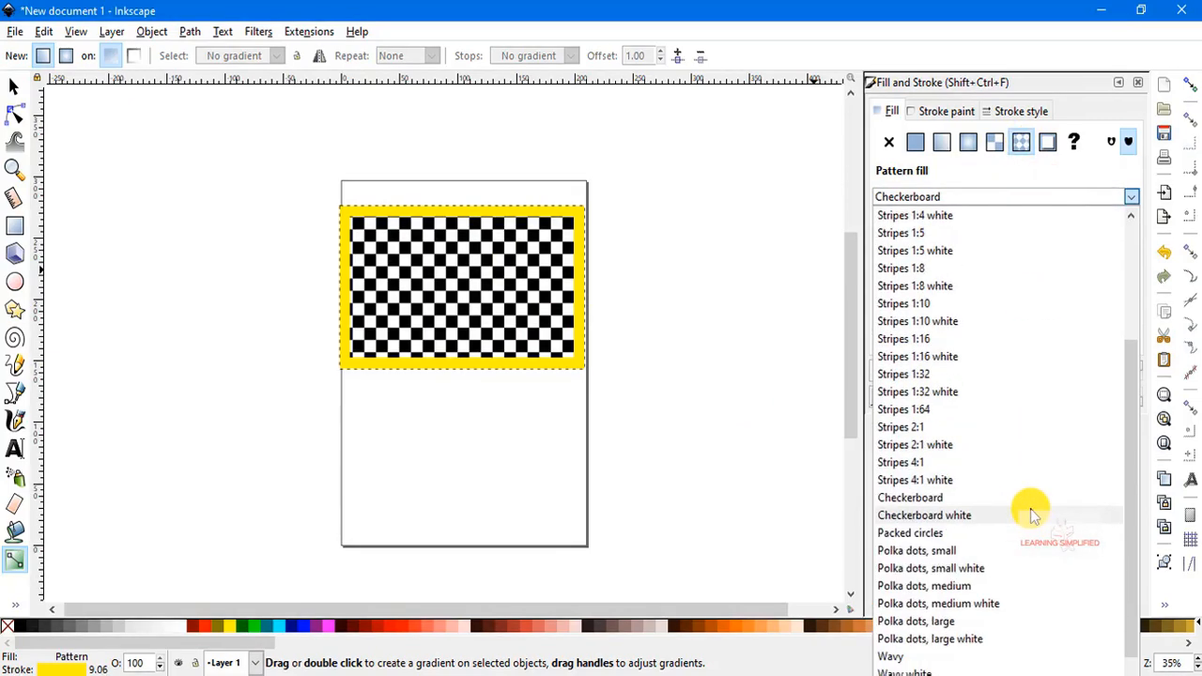
click(936, 534)
Try the Polka dots, medium and Wavy patterns on the rectangle and browse the remaining available patterns.
click(995, 197)
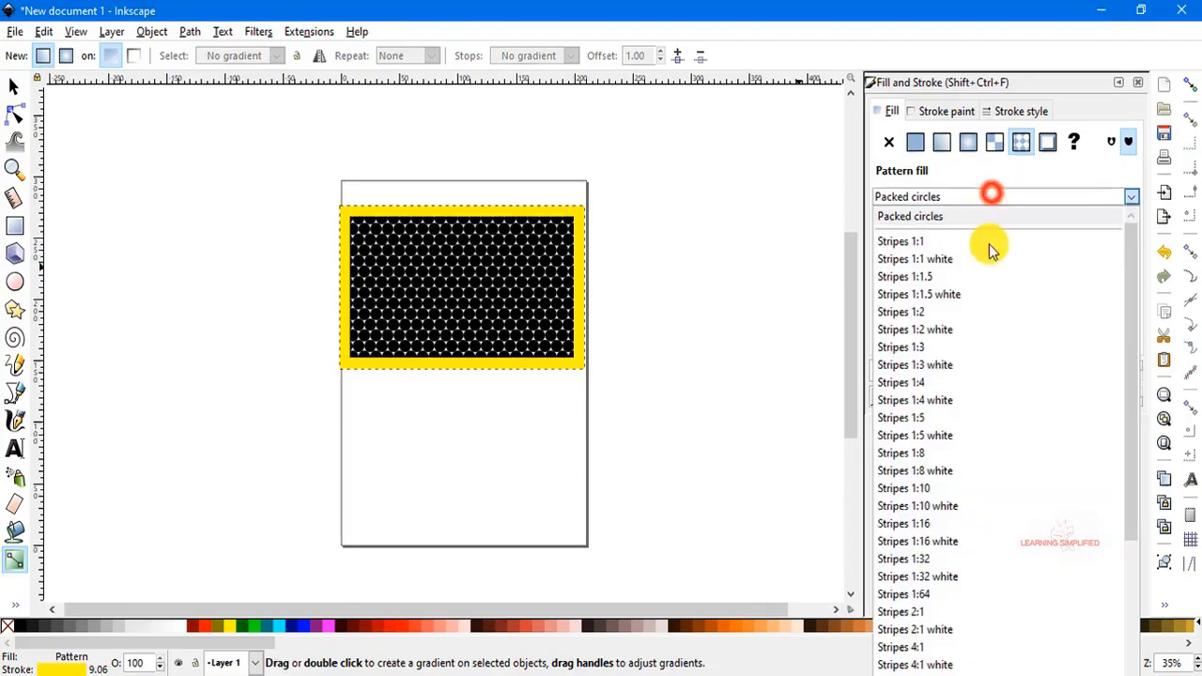
scroll(939, 563, down, 3)
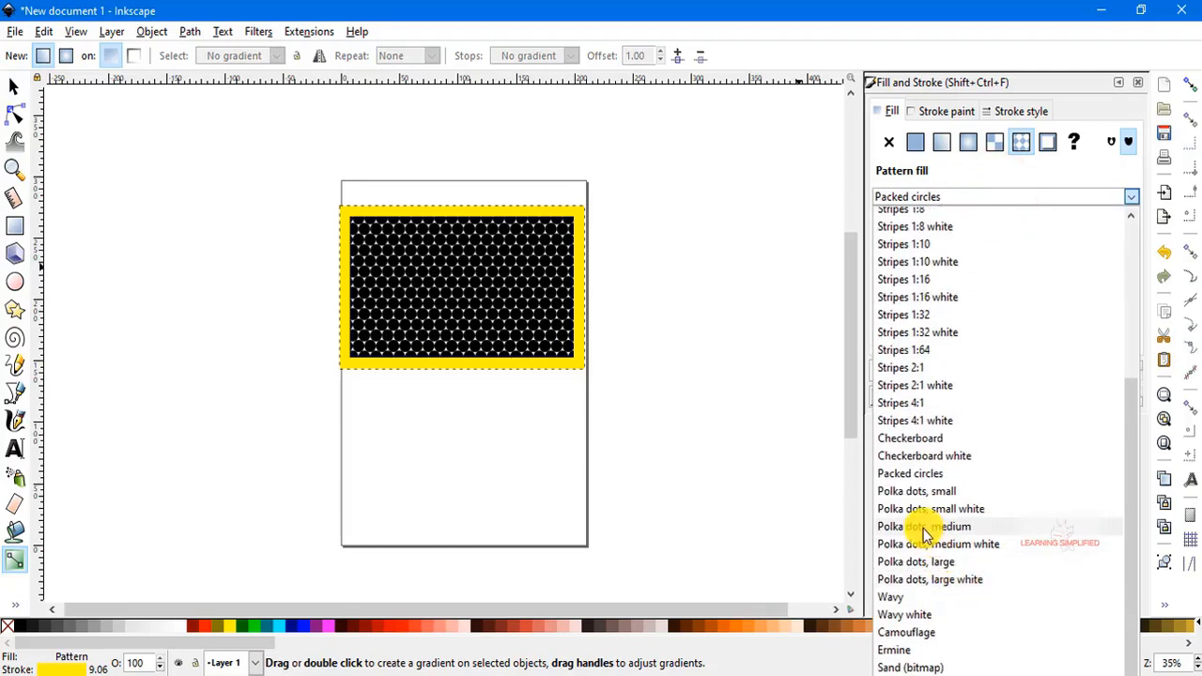
click(923, 527)
click(1019, 196)
scroll(971, 554, down, 4)
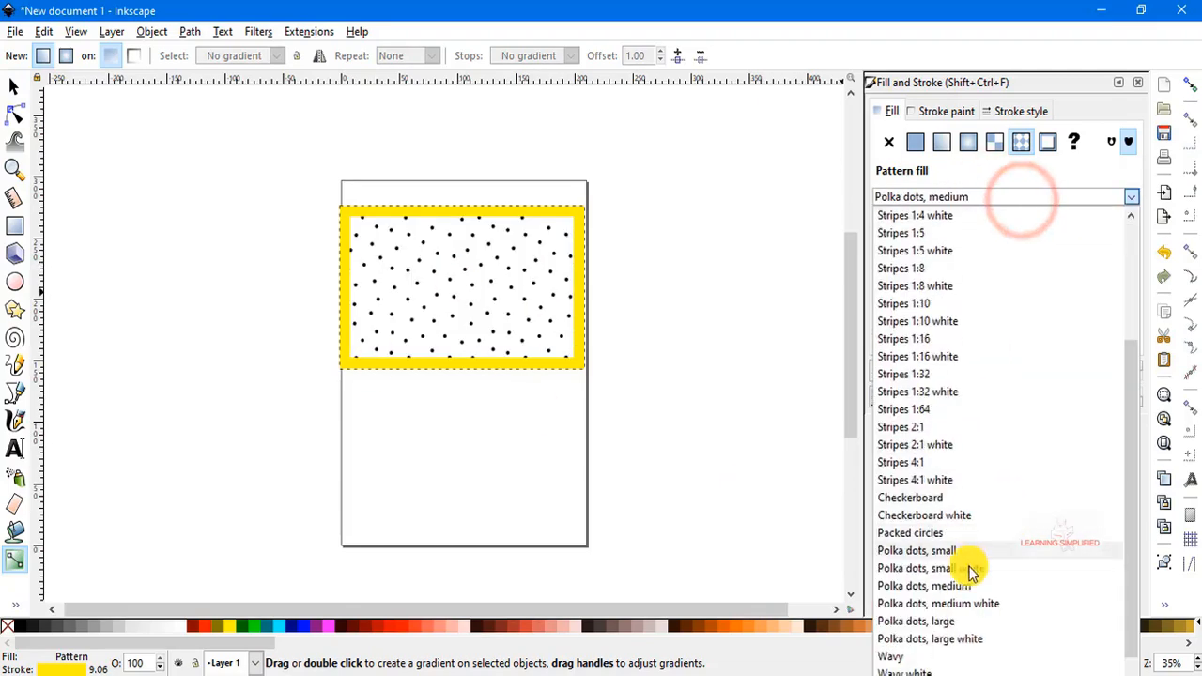
click(897, 656)
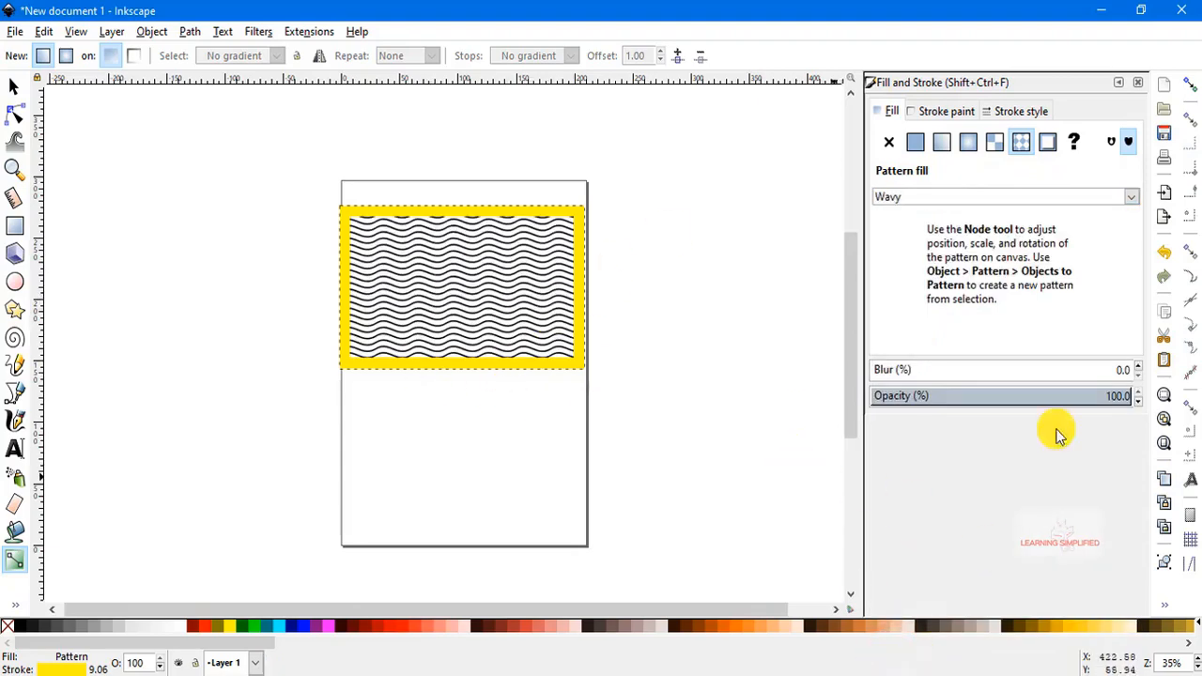
click(983, 197)
scroll(1052, 583, down, 5)
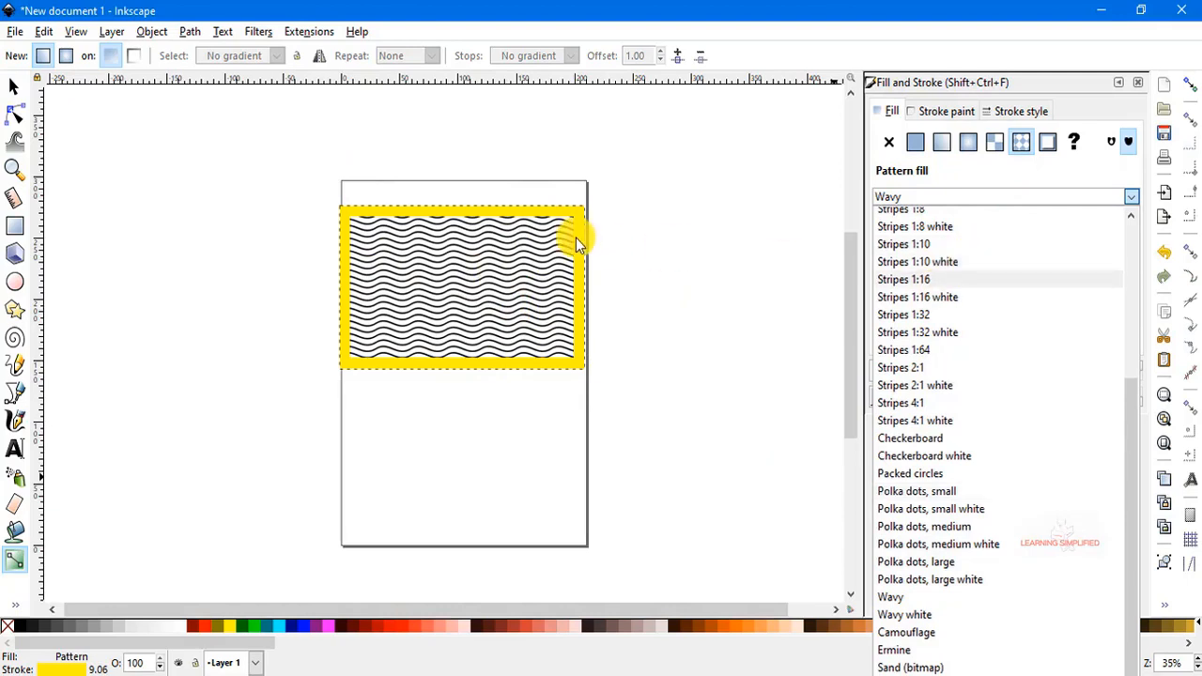
Try a swatch fill on the rectangle, then give it a flat red fill with RGB 255, 0, 0.
click(1048, 145)
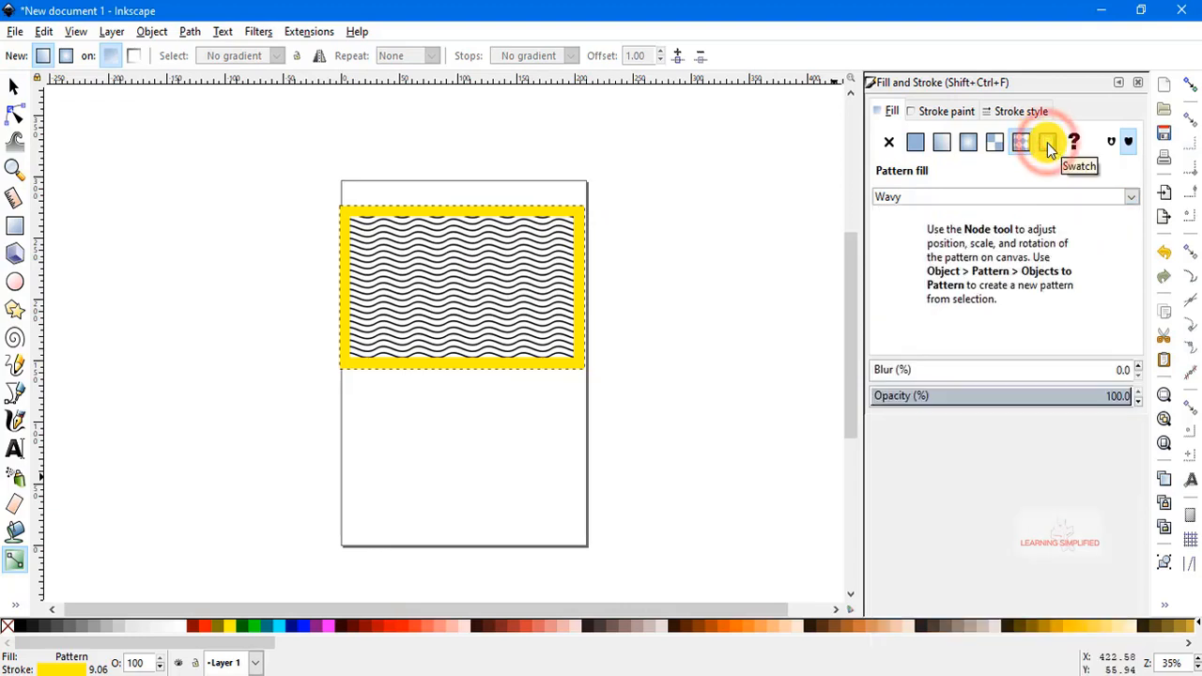
click(1047, 144)
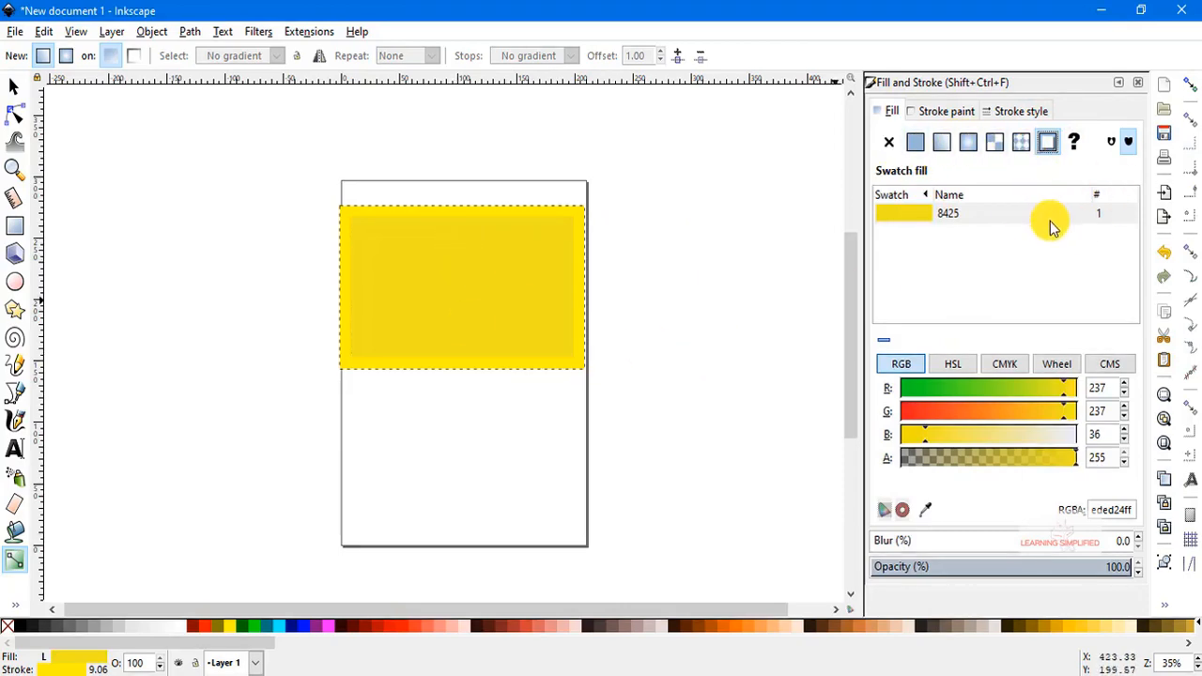
click(915, 145)
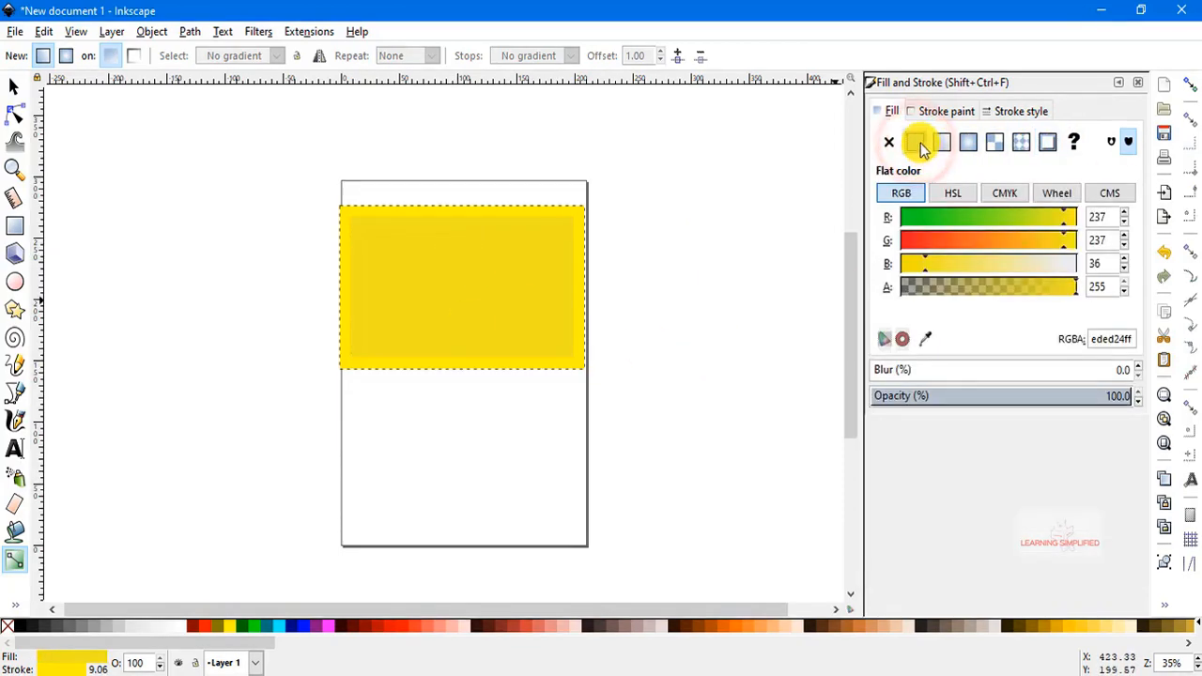
click(941, 142)
click(916, 144)
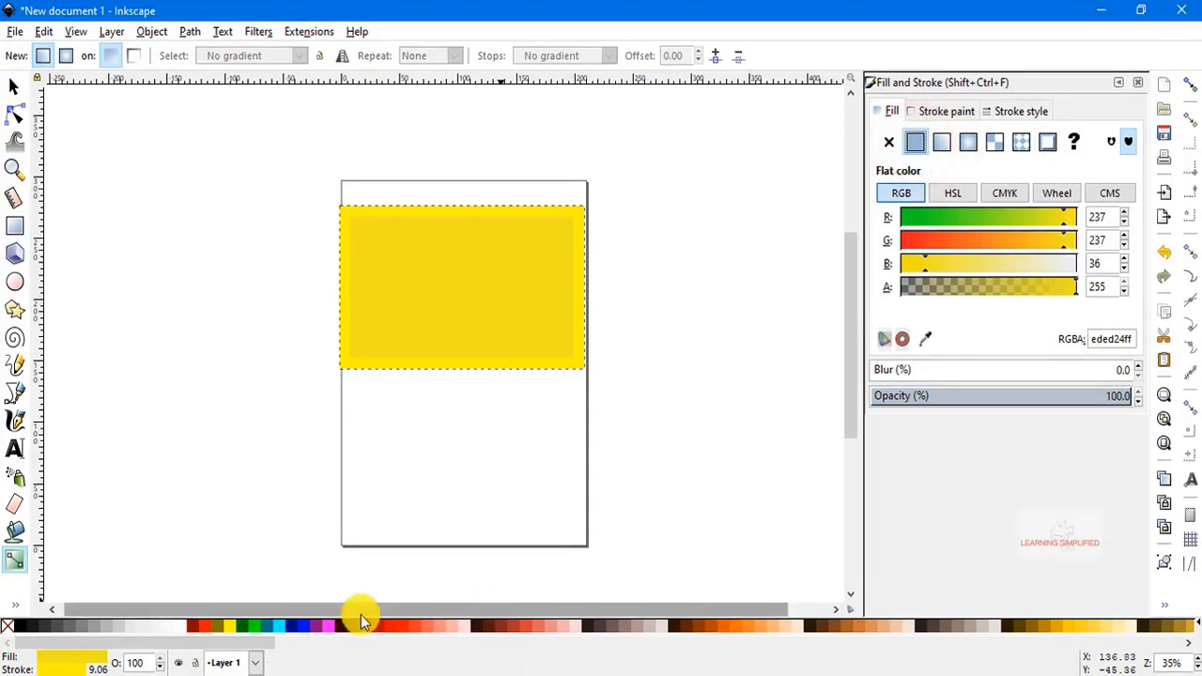
click(203, 627)
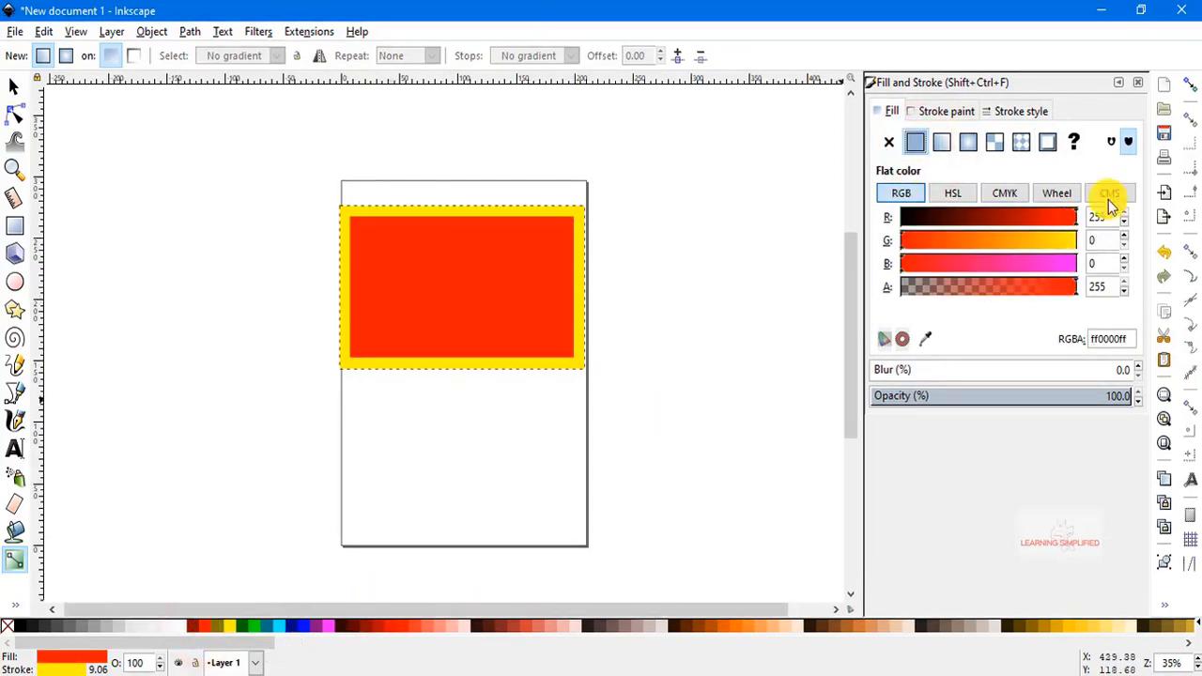
Try linear and radial gradient fills on the red rectangle and return it to the flat colour.
click(942, 142)
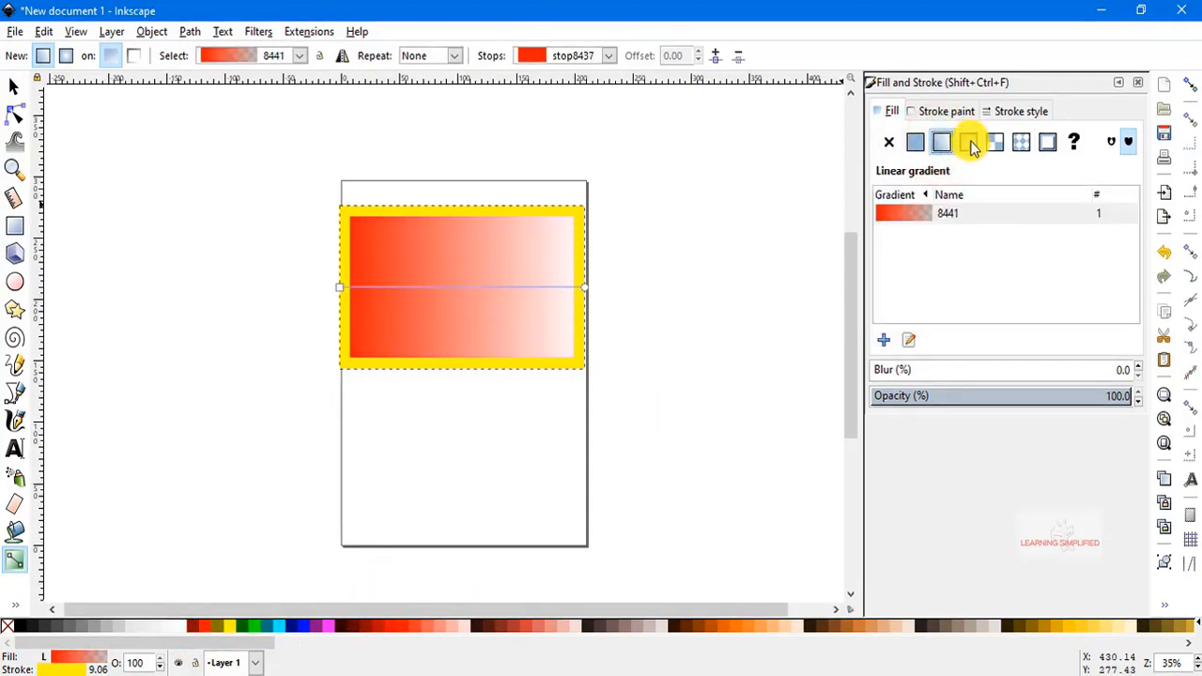
click(968, 143)
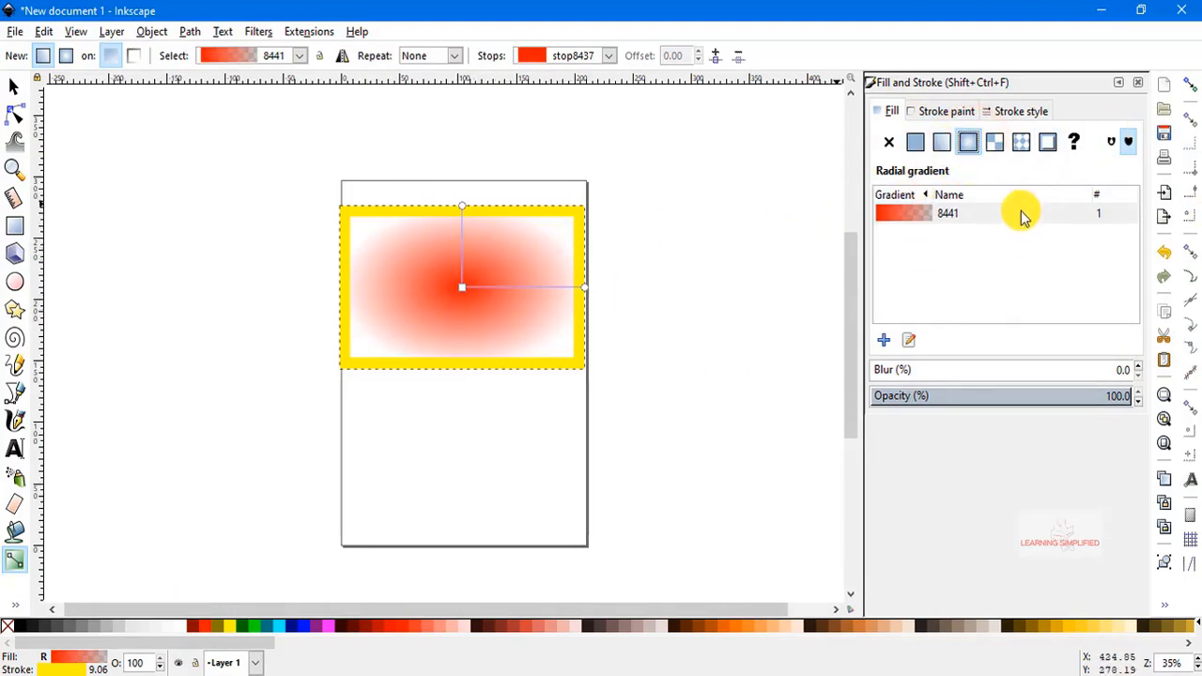
click(917, 141)
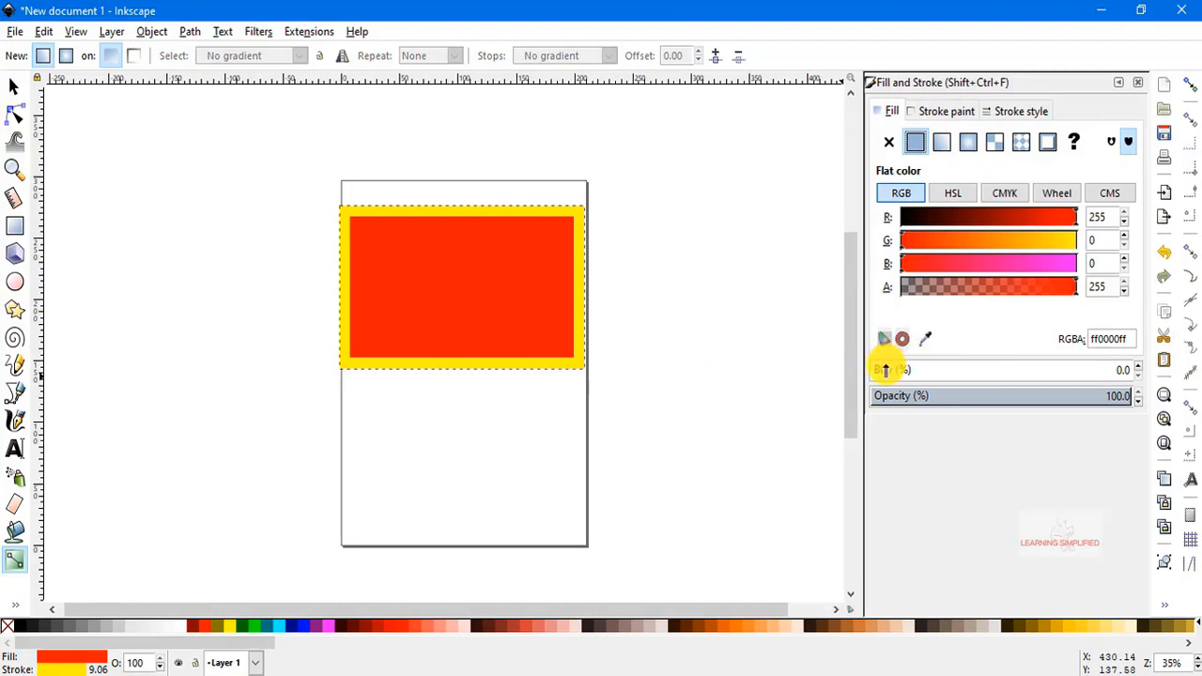
Blur the rectangle by 30.7 % with the Selector tool active and deselect it.
key(s)
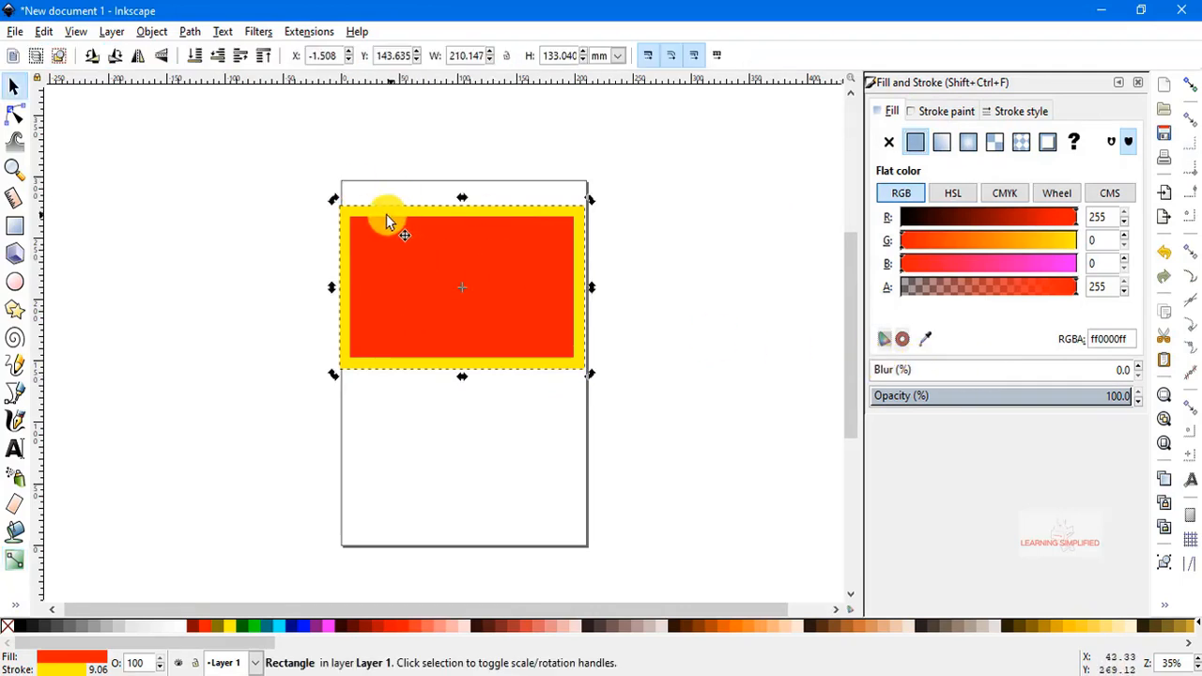
drag(885, 369, 951, 379)
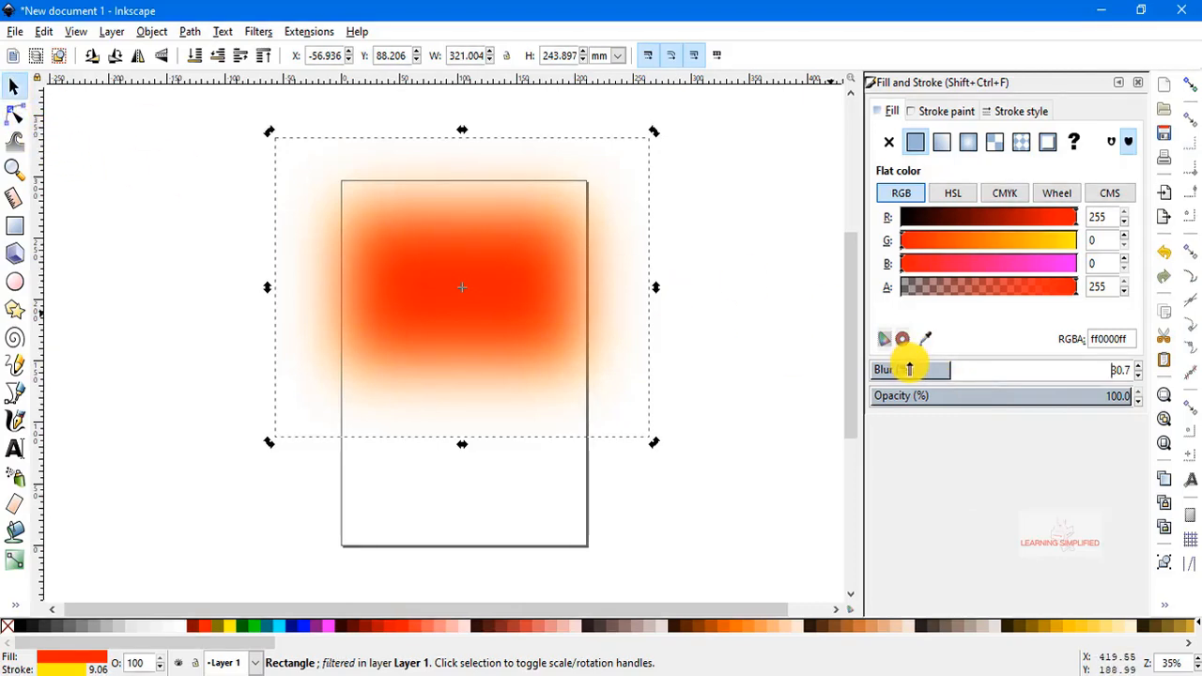
click(74, 168)
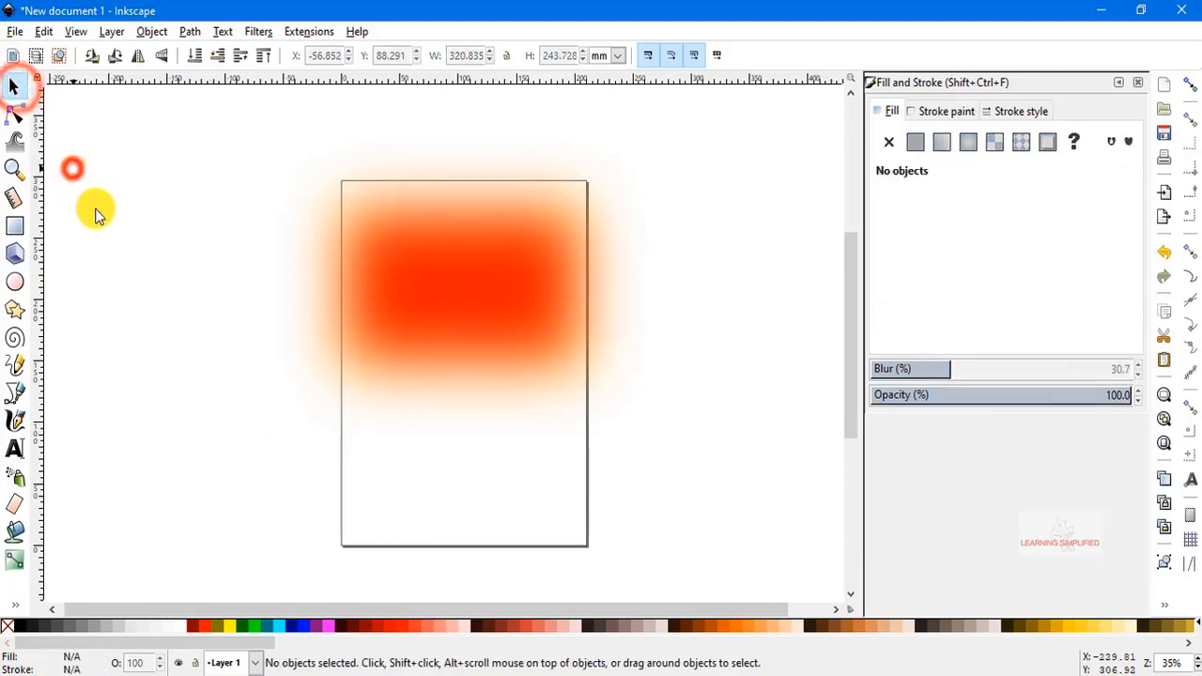
Draw an ellipse with radii of about 86 by 63 mm below the blurred rectangle, move it slightly up and right, and reselect the rectangle.
click(15, 281)
drag(329, 436, 537, 597)
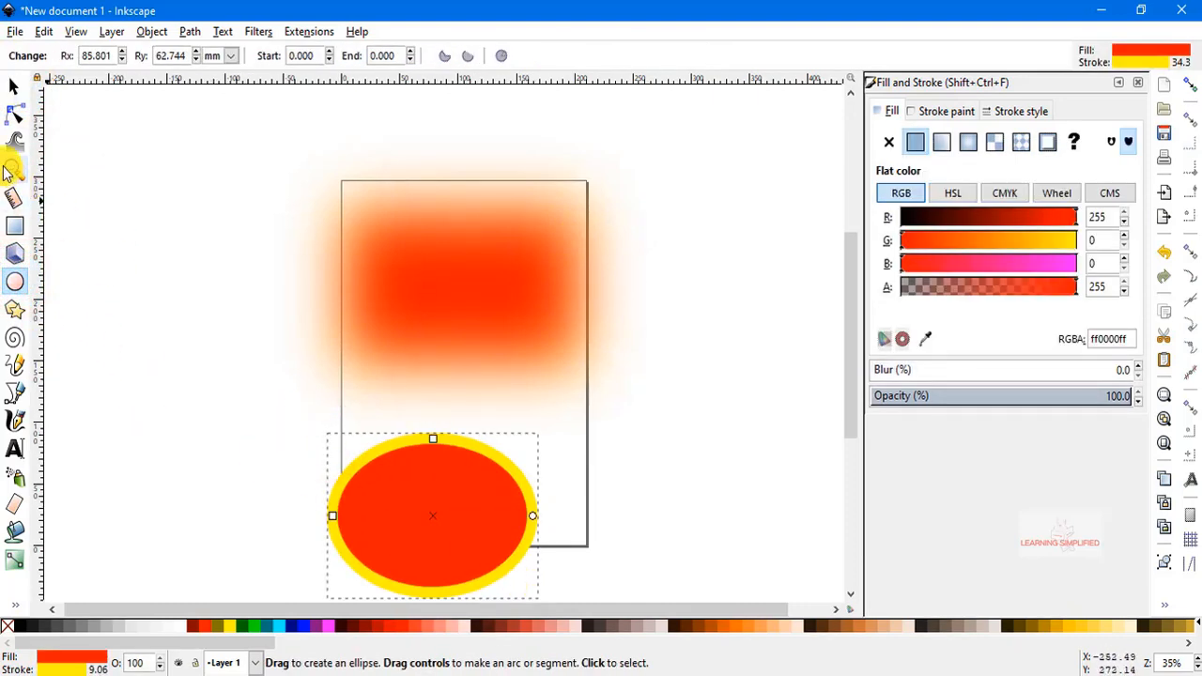
click(14, 87)
drag(441, 472, 471, 461)
click(422, 328)
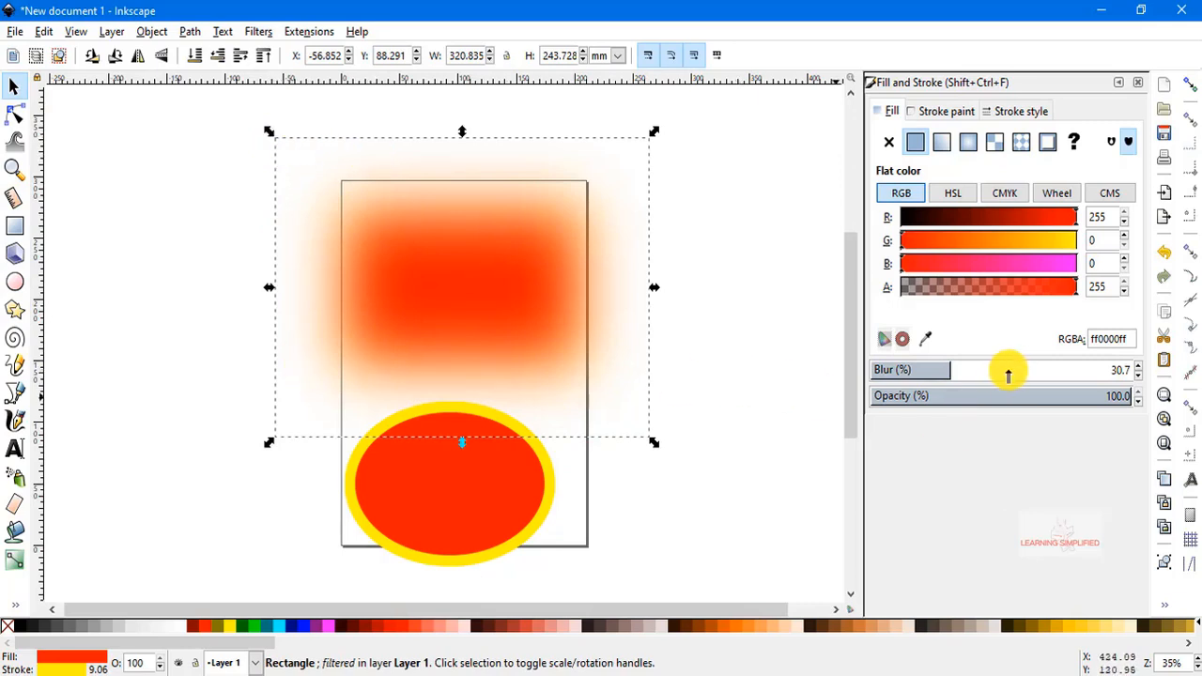
Select the ellipse below the blurred rectangle and lower its opacity to 34.8 %.
click(759, 524)
click(510, 491)
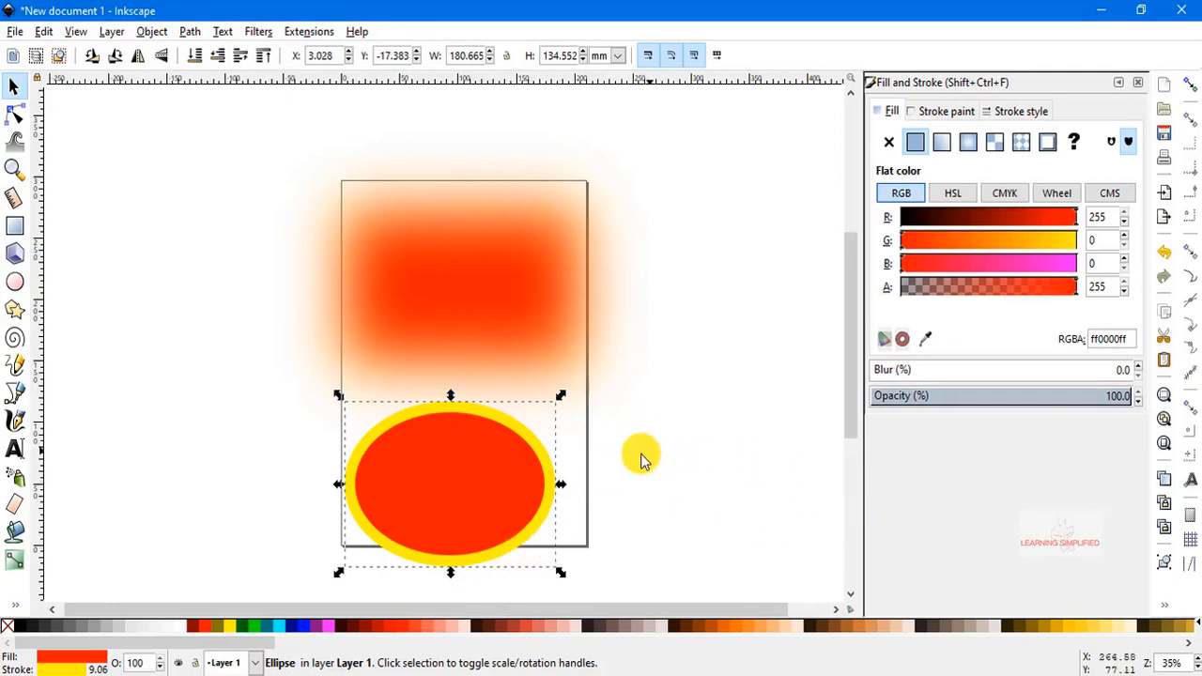
click(475, 458)
click(475, 487)
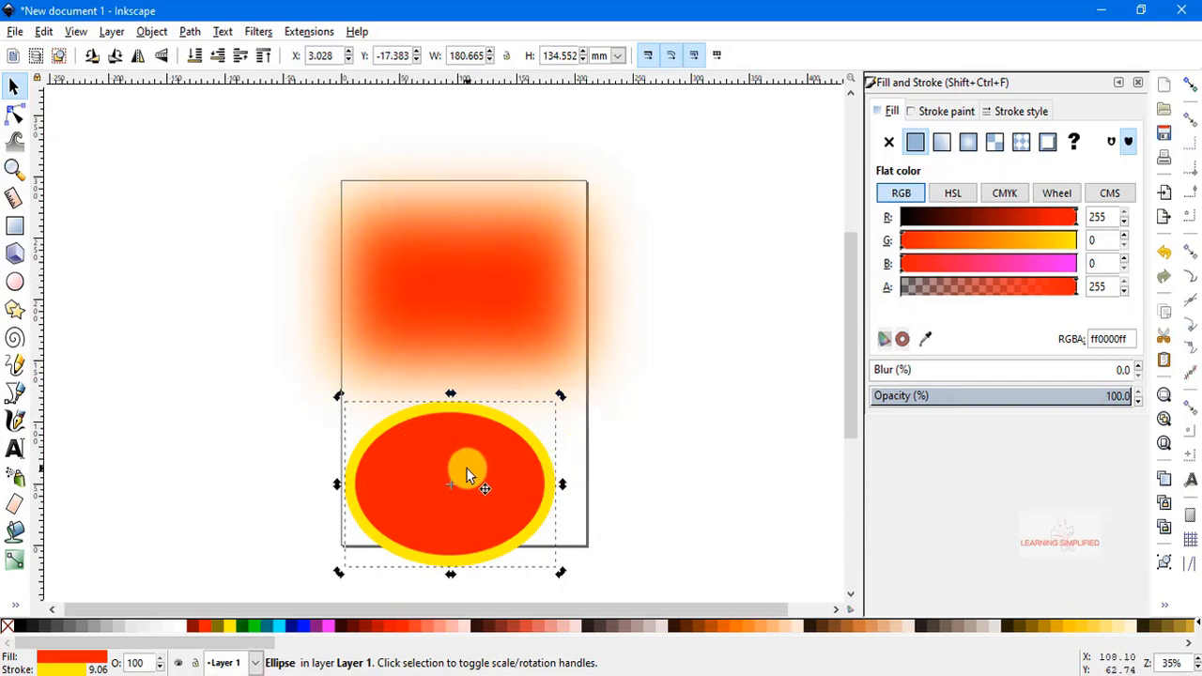
click(470, 472)
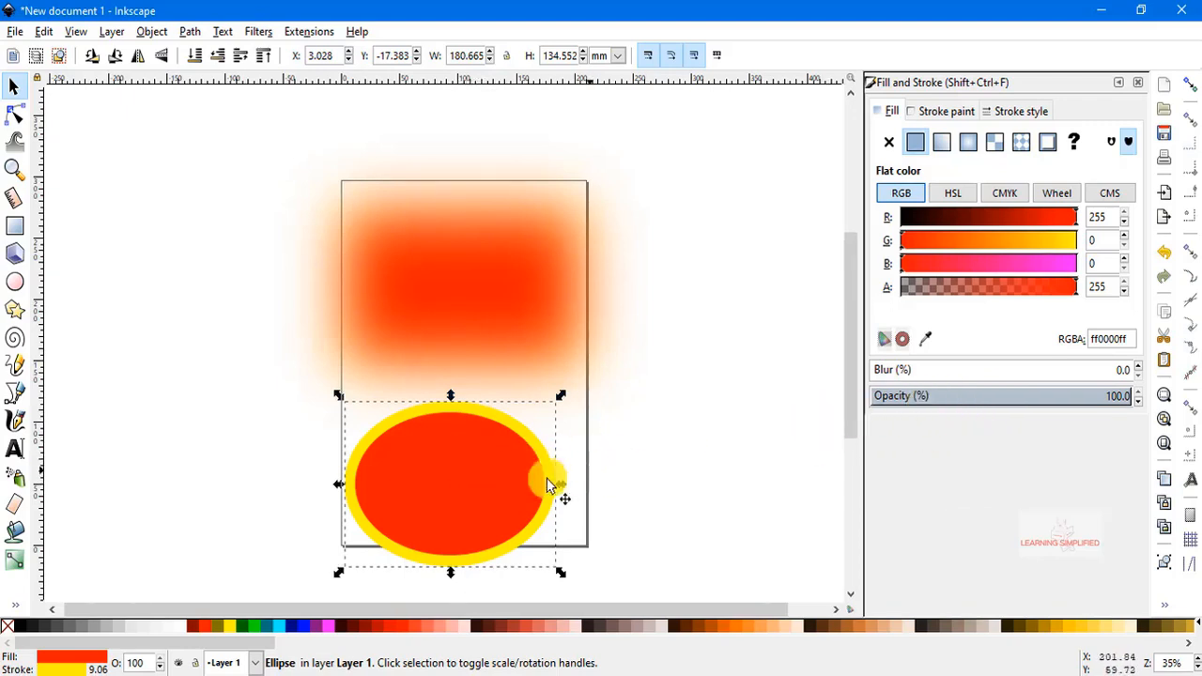
drag(1000, 399, 980, 399)
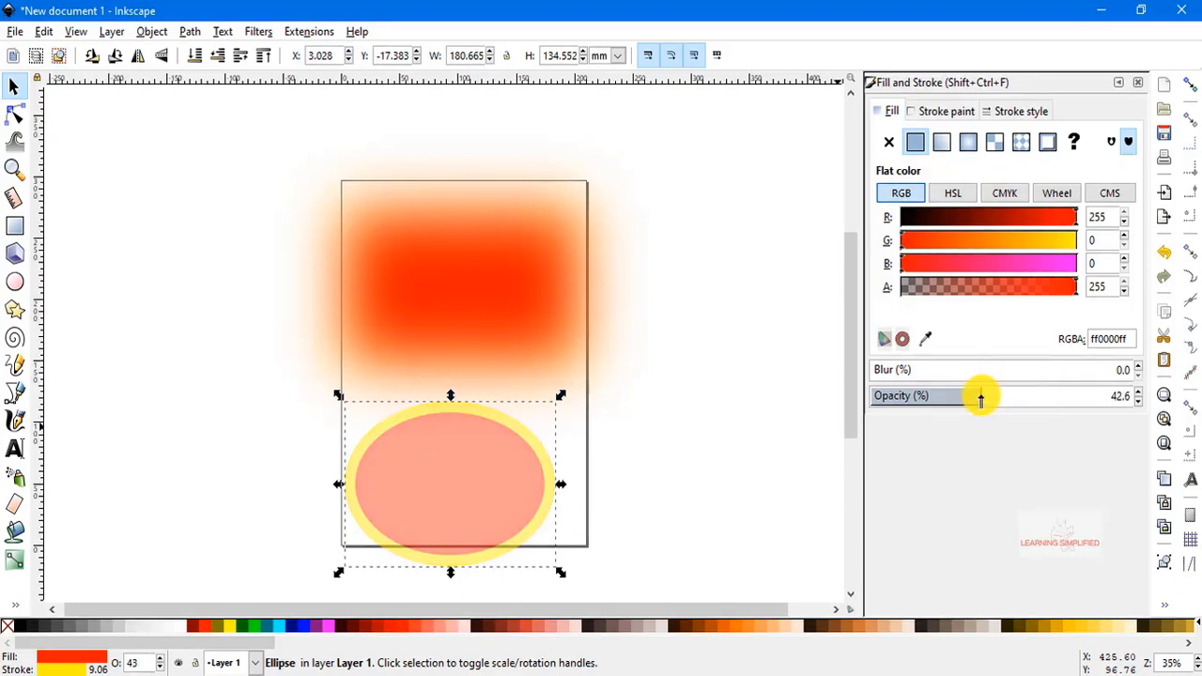
click(472, 448)
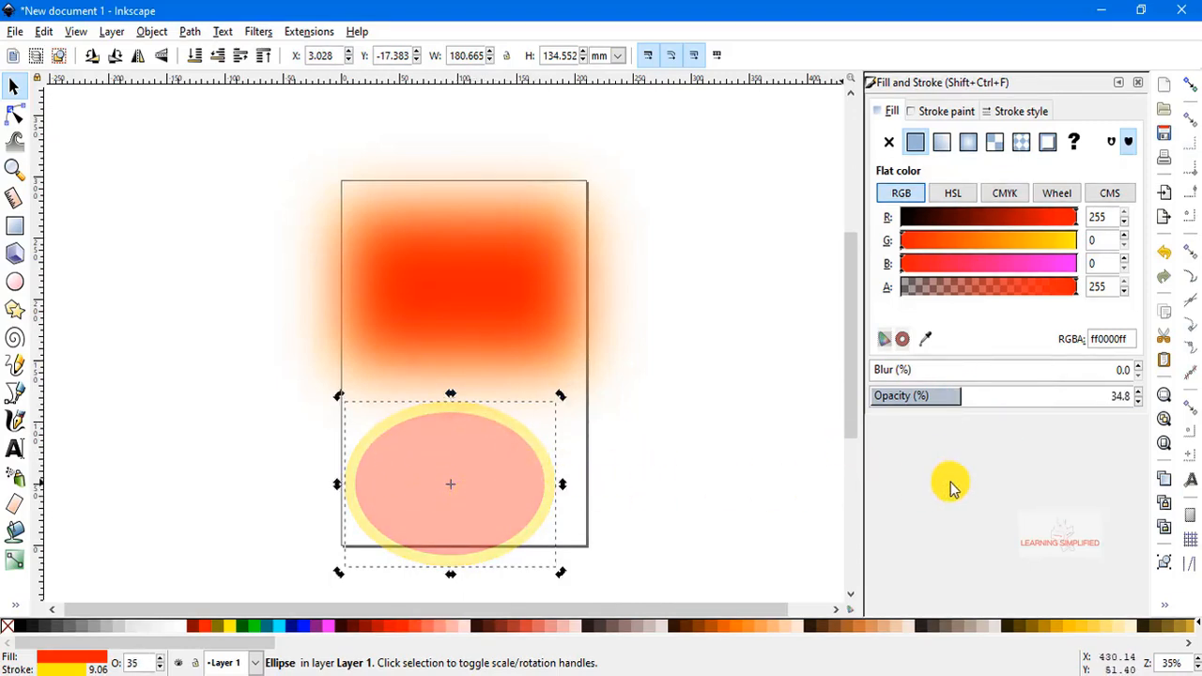
click(1130, 395)
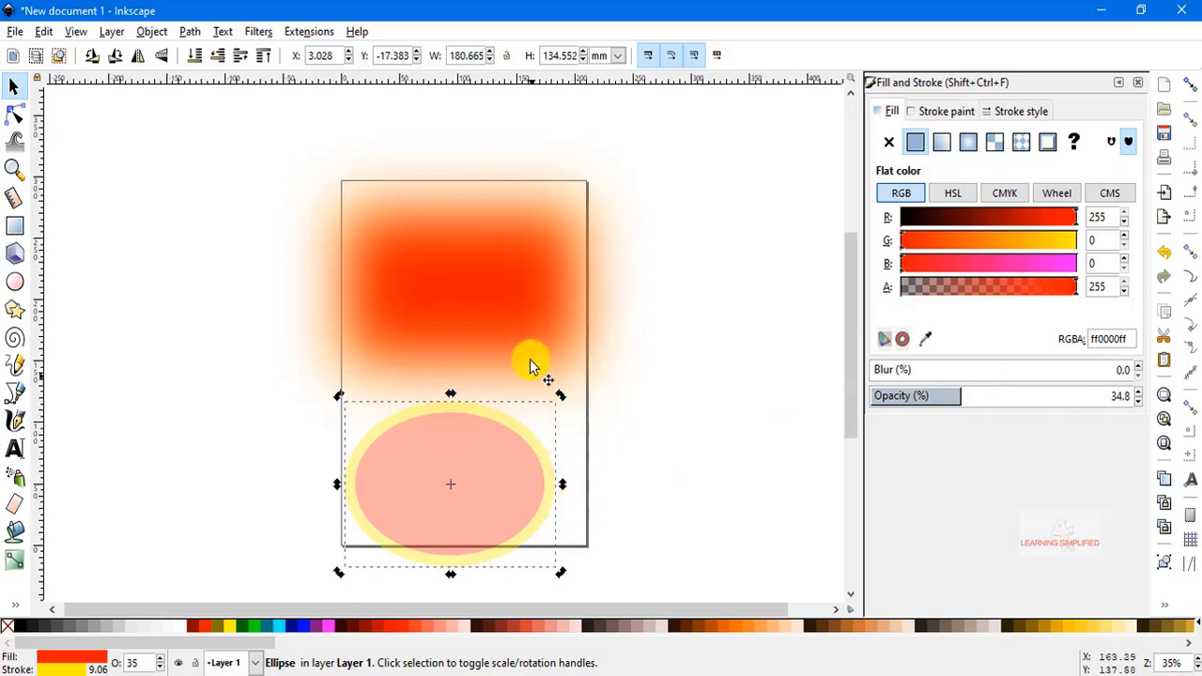
Restore the ellipse's opacity to 100 % and deselect it with the Selector tool active.
click(498, 269)
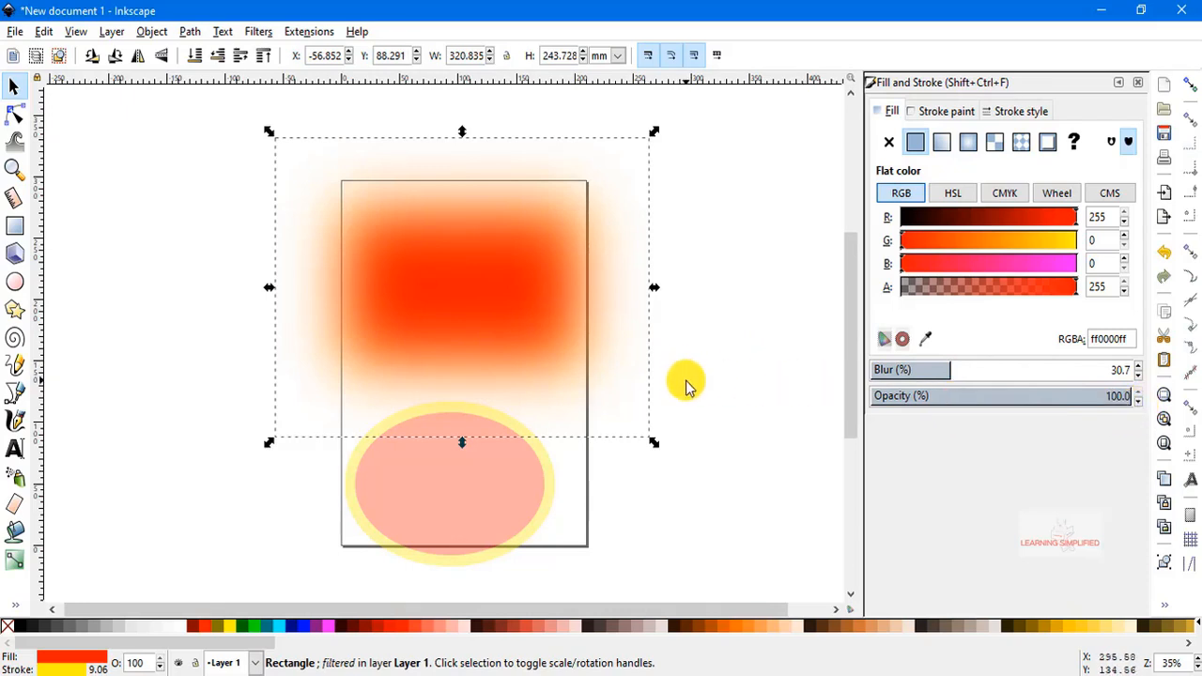
click(456, 478)
drag(1033, 399, 1153, 403)
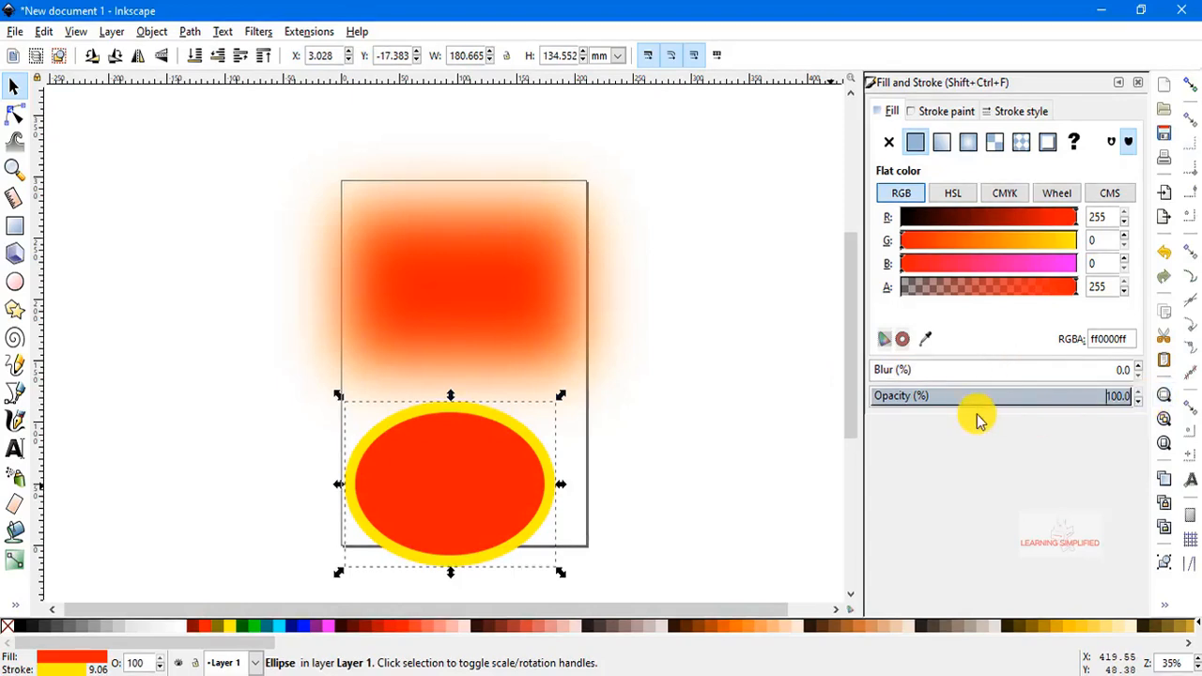
click(13, 85)
click(146, 173)
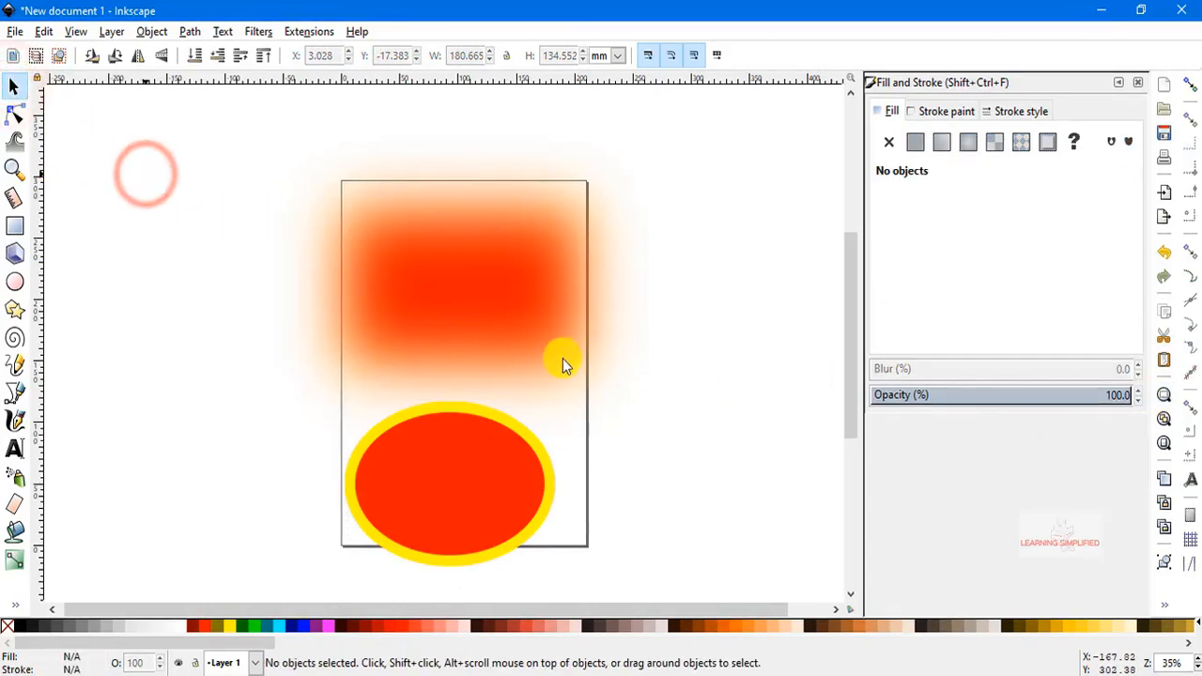
drag(214, 142, 736, 554)
click(736, 394)
scroll(713, 419, up, 1)
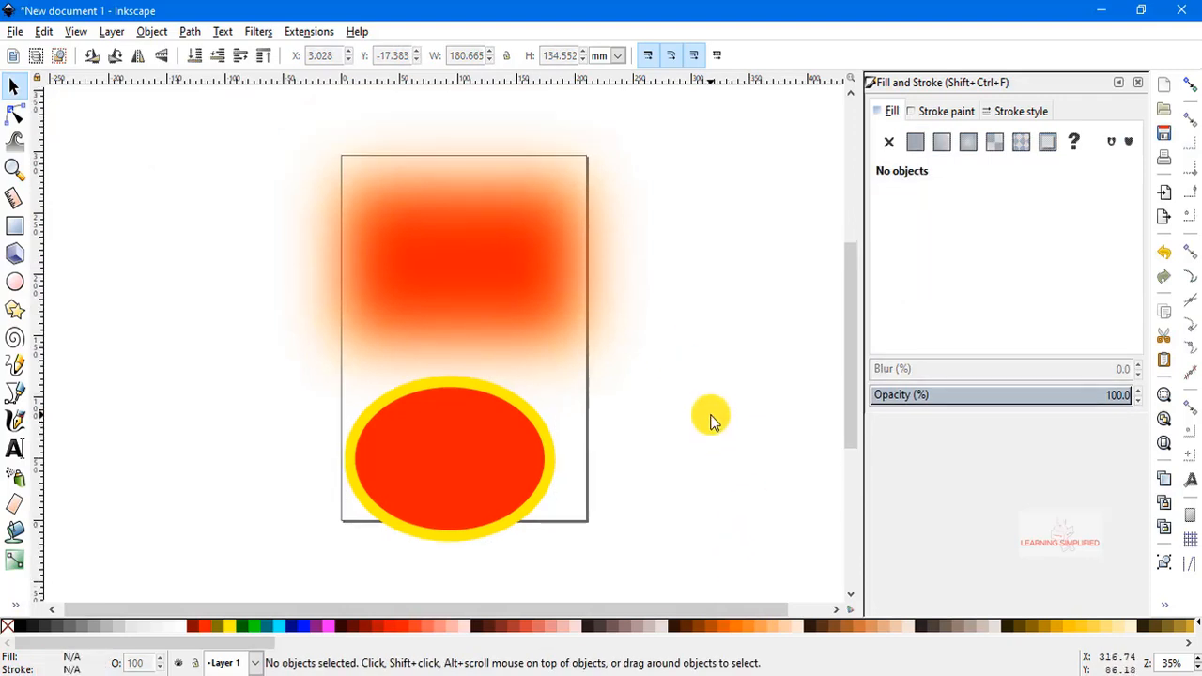
click(692, 360)
scroll(718, 404, up, 2)
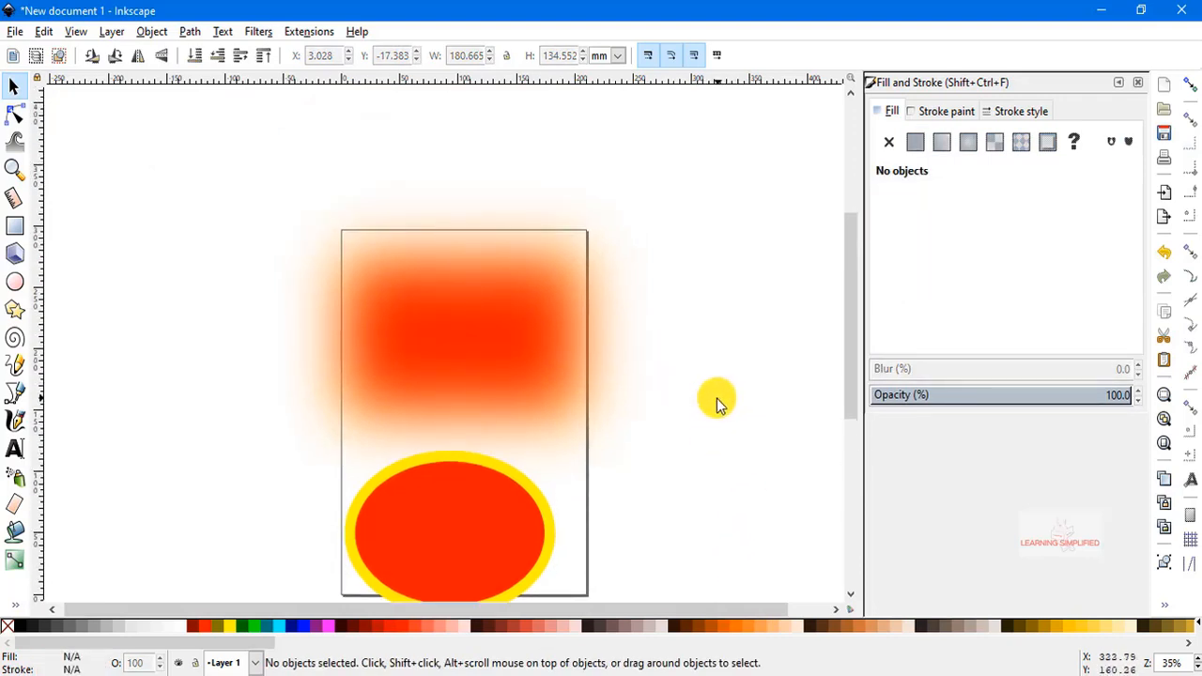
scroll(681, 333, down, 1)
drag(236, 169, 706, 577)
click(700, 335)
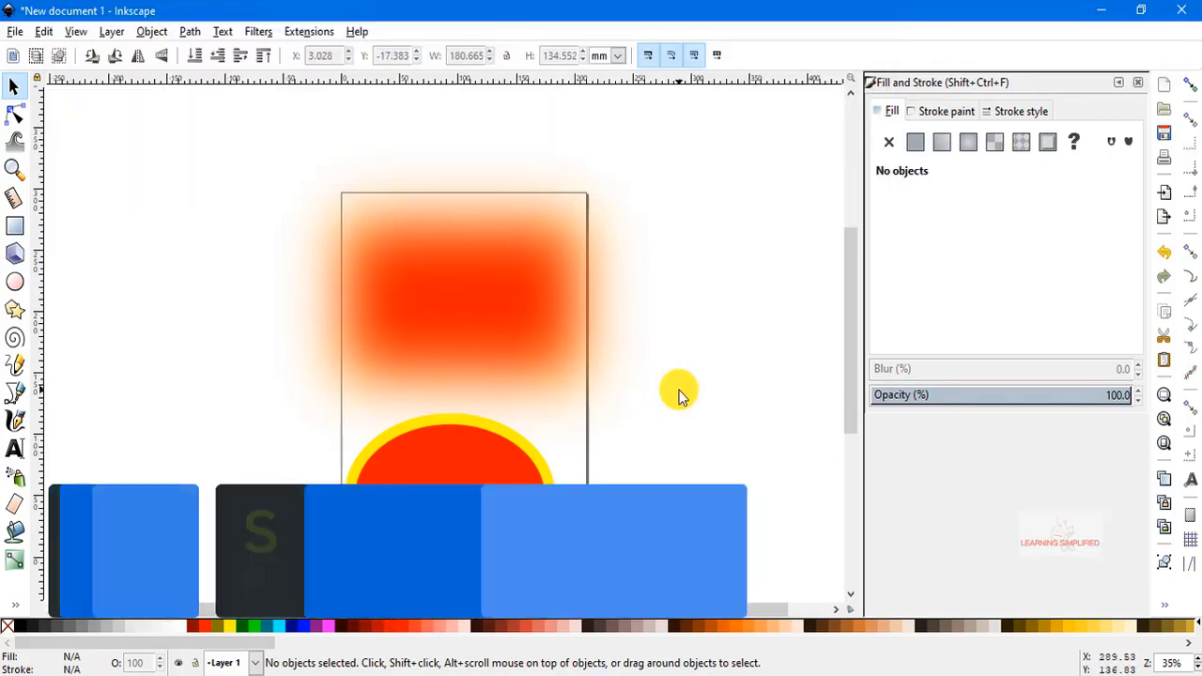
click(619, 391)
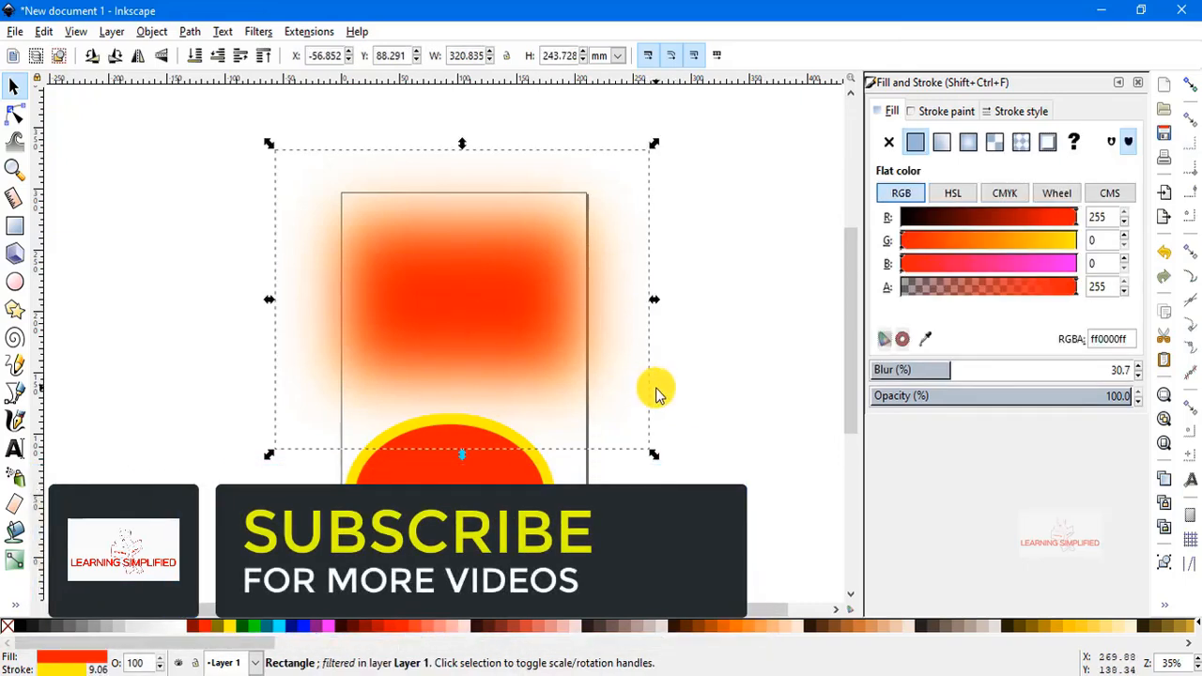